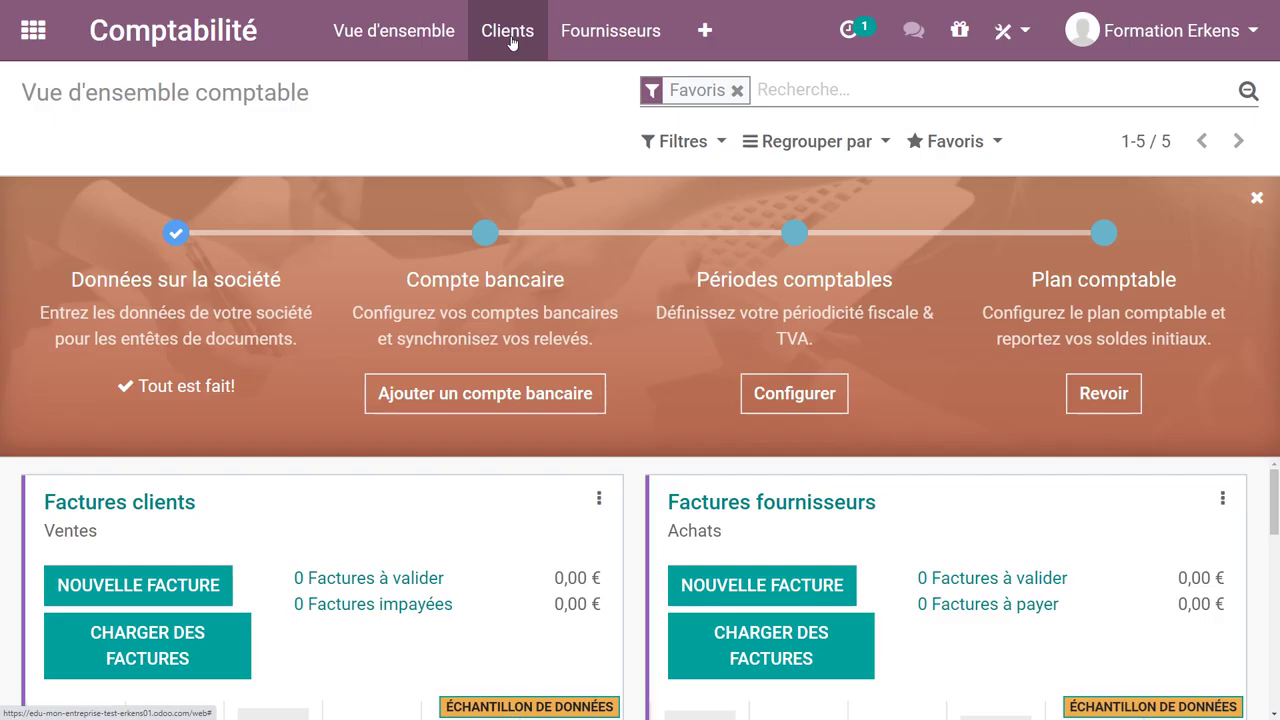
# - Create a new article in the customer articles list and name it "Stick USB 5G"
pyautogui.click(509, 36)
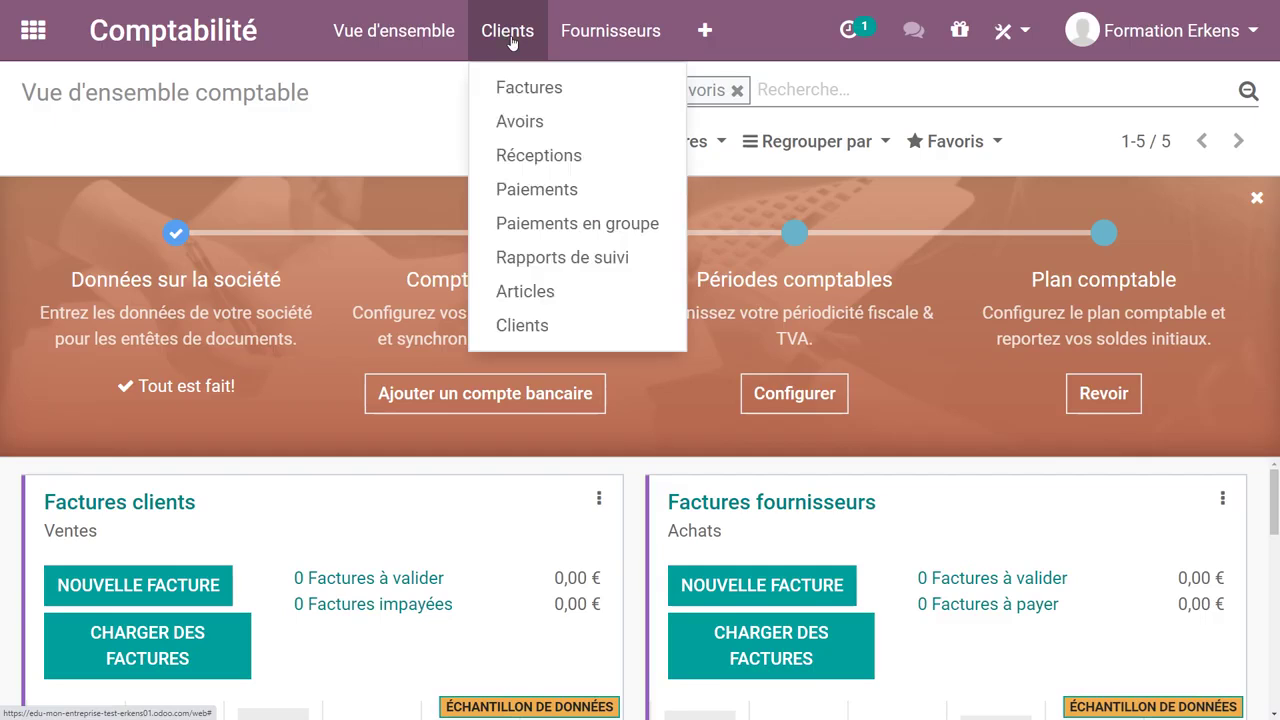
pyautogui.click(525, 292)
pyautogui.click(72, 148)
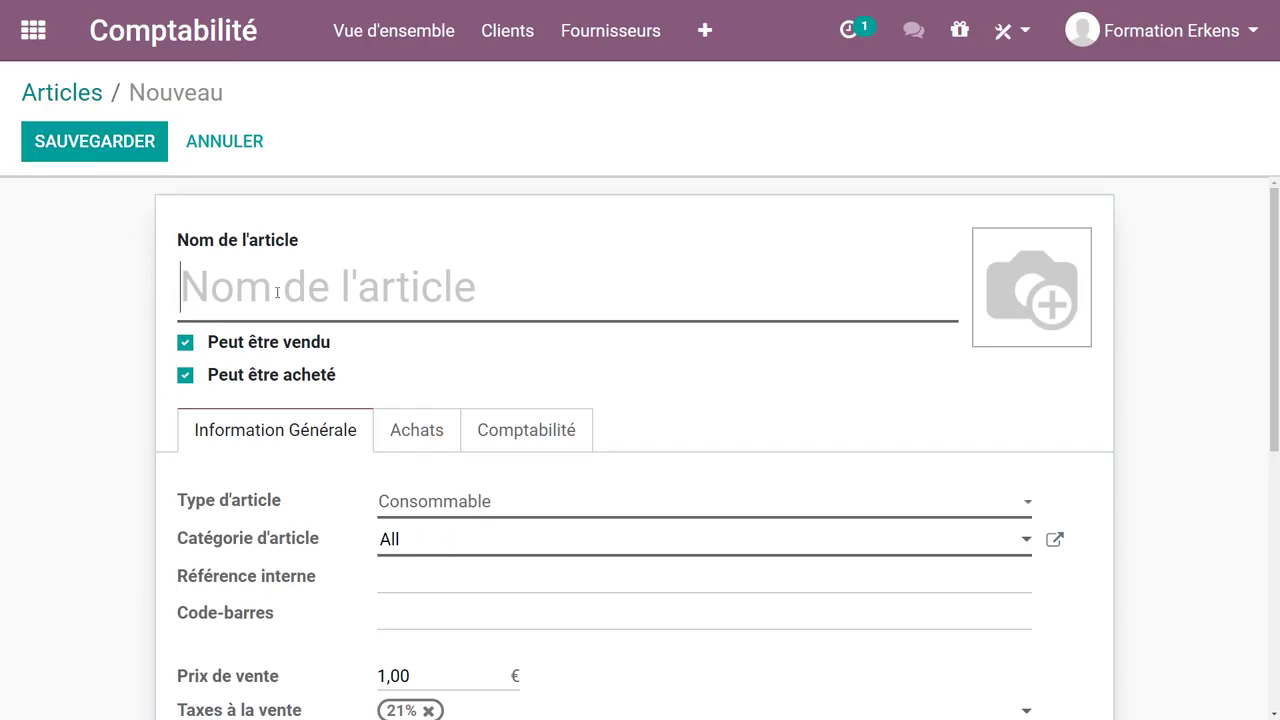
pyautogui.write('Stick USB 5G')
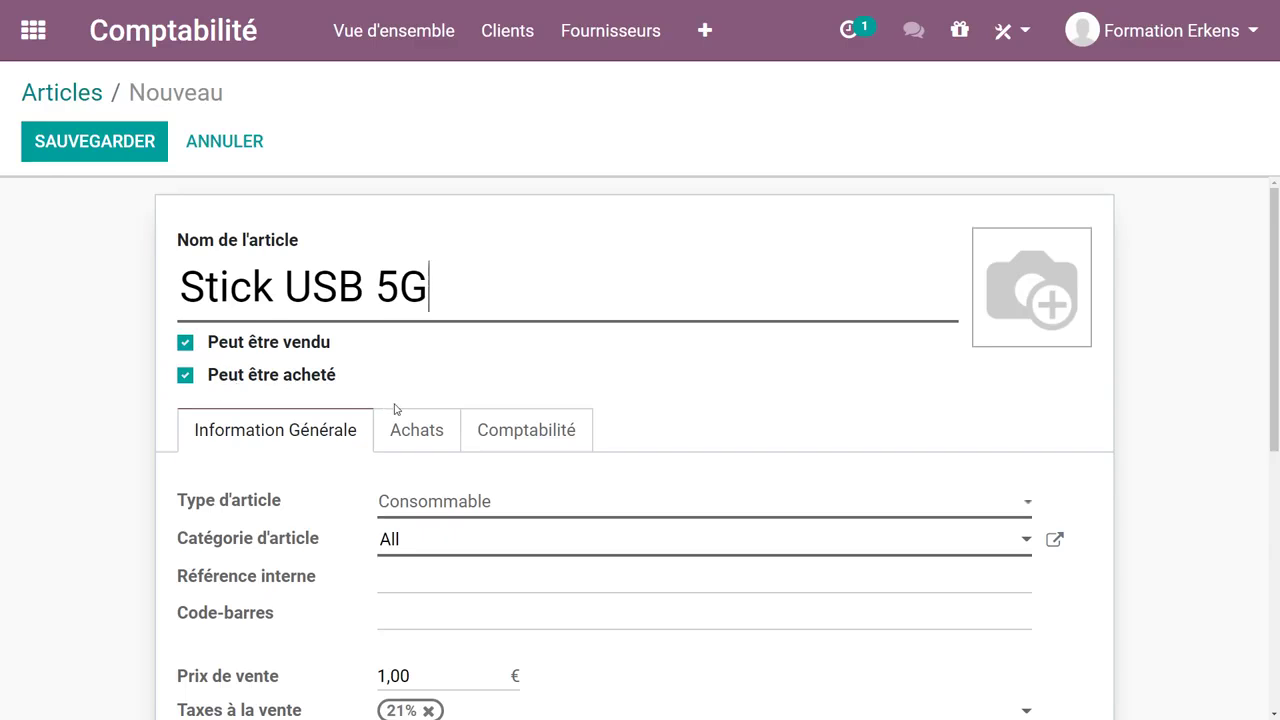
# - Check the article type choices and set the USB stick's sale price to 65 €
pyautogui.scroll(-1, 395, 405)
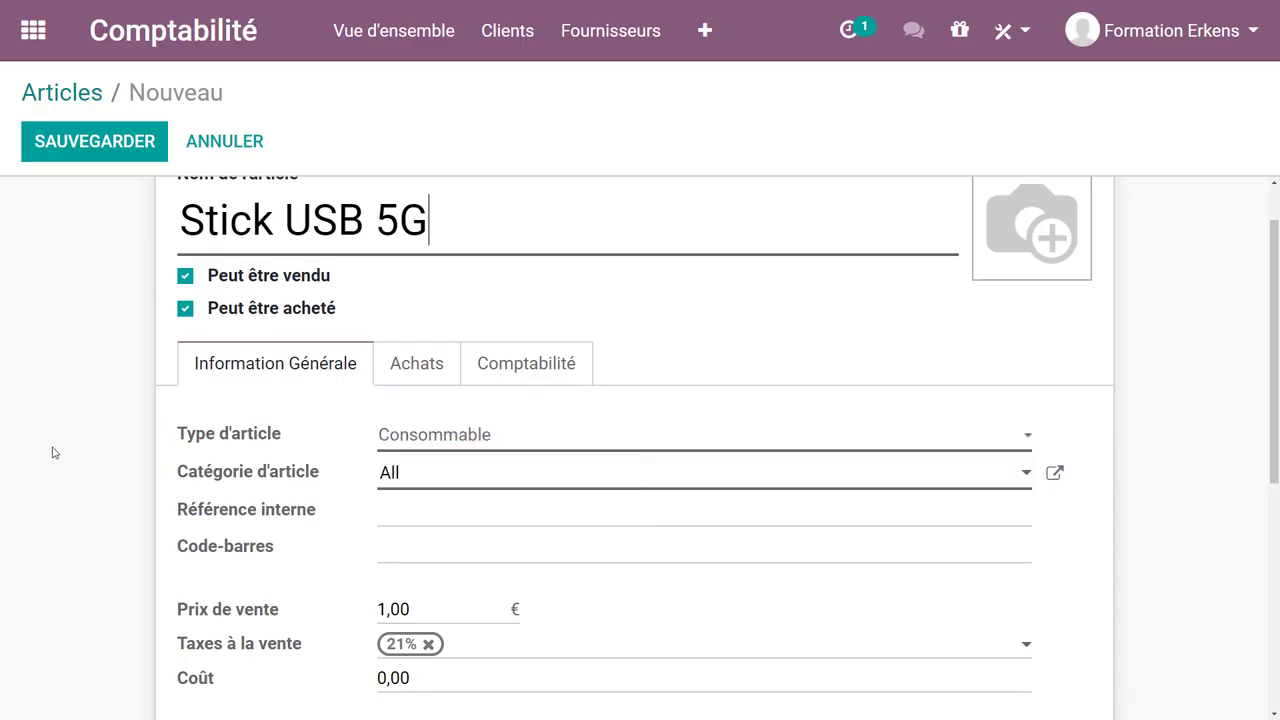
pyautogui.click(518, 439)
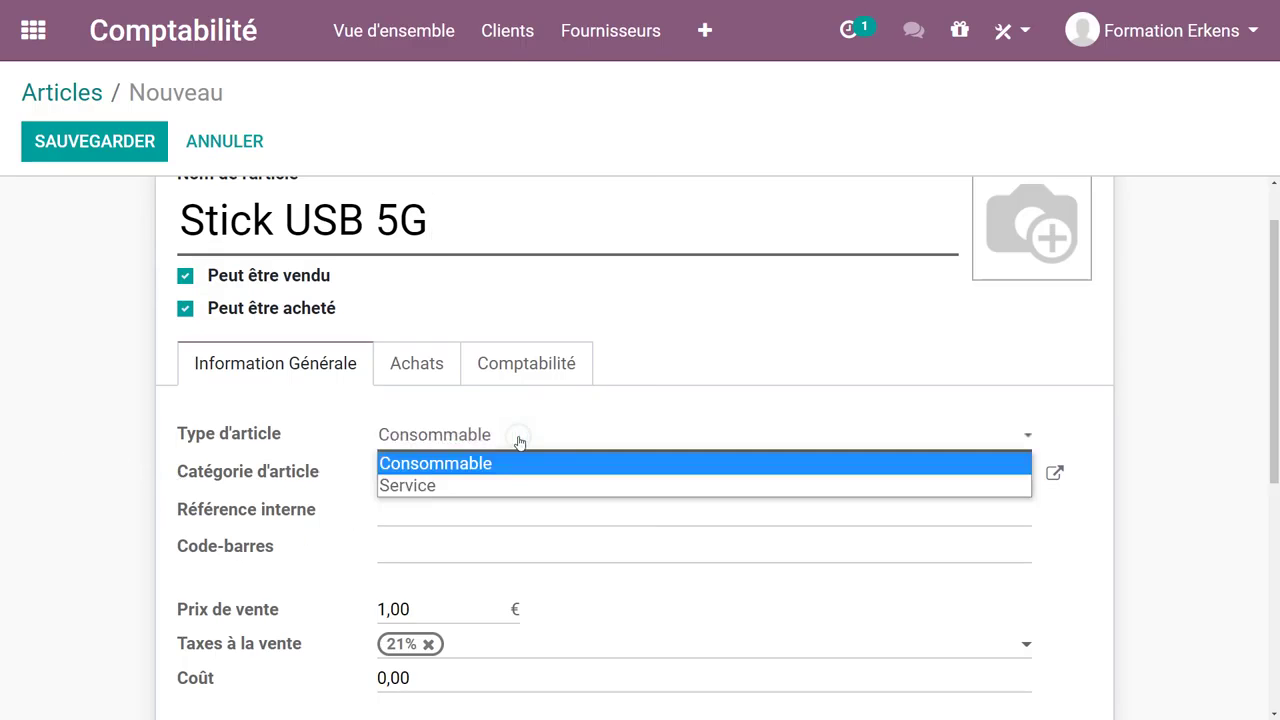
pyautogui.click(106, 442)
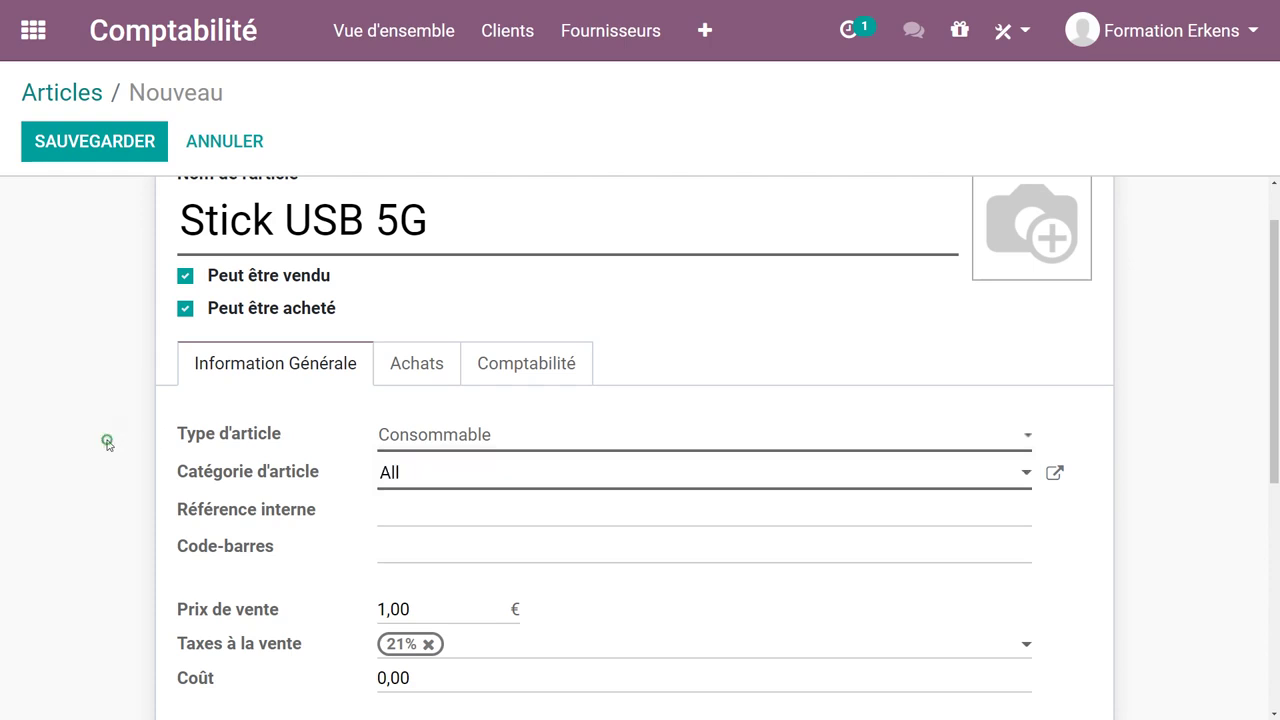
pyautogui.scroll(-2, 137, 504)
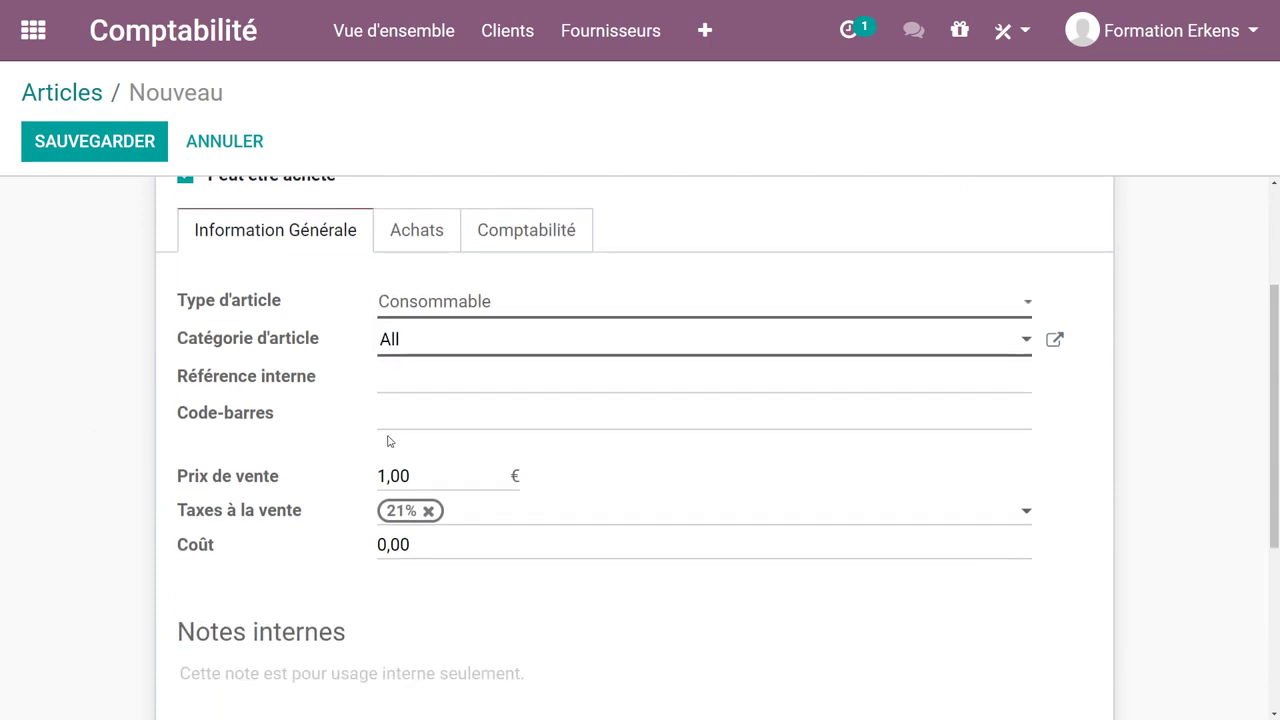
pyautogui.click(428, 415)
pyautogui.moveTo(386, 476); pyautogui.dragTo(375, 476)
pyautogui.write('65')
pyautogui.press('BackSpace')
pyautogui.write('25')
pyautogui.scroll(-1, 624, 542)
pyautogui.scroll(3, 470, 540)
pyautogui.scroll(2, 511, 375)
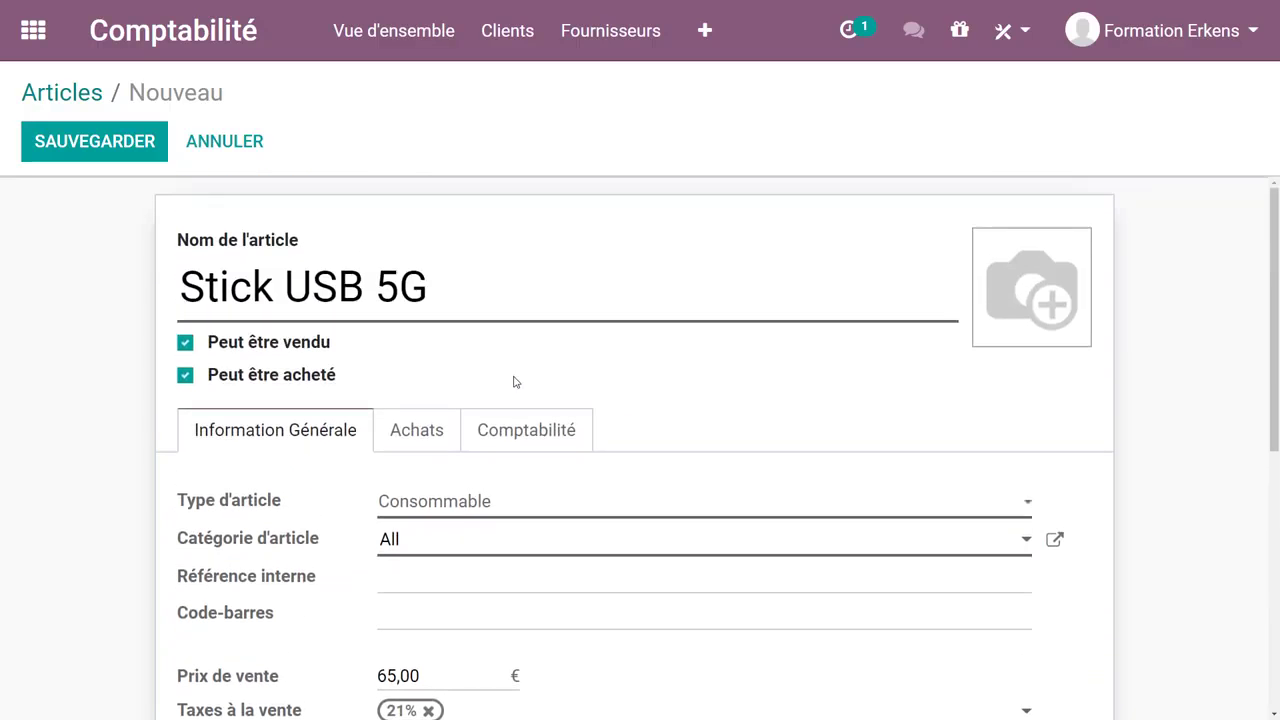
# - Check the supplier tax choices and set the article's revenue account to 700000 Ventes en Belgique (marchandises)
pyautogui.click(436, 434)
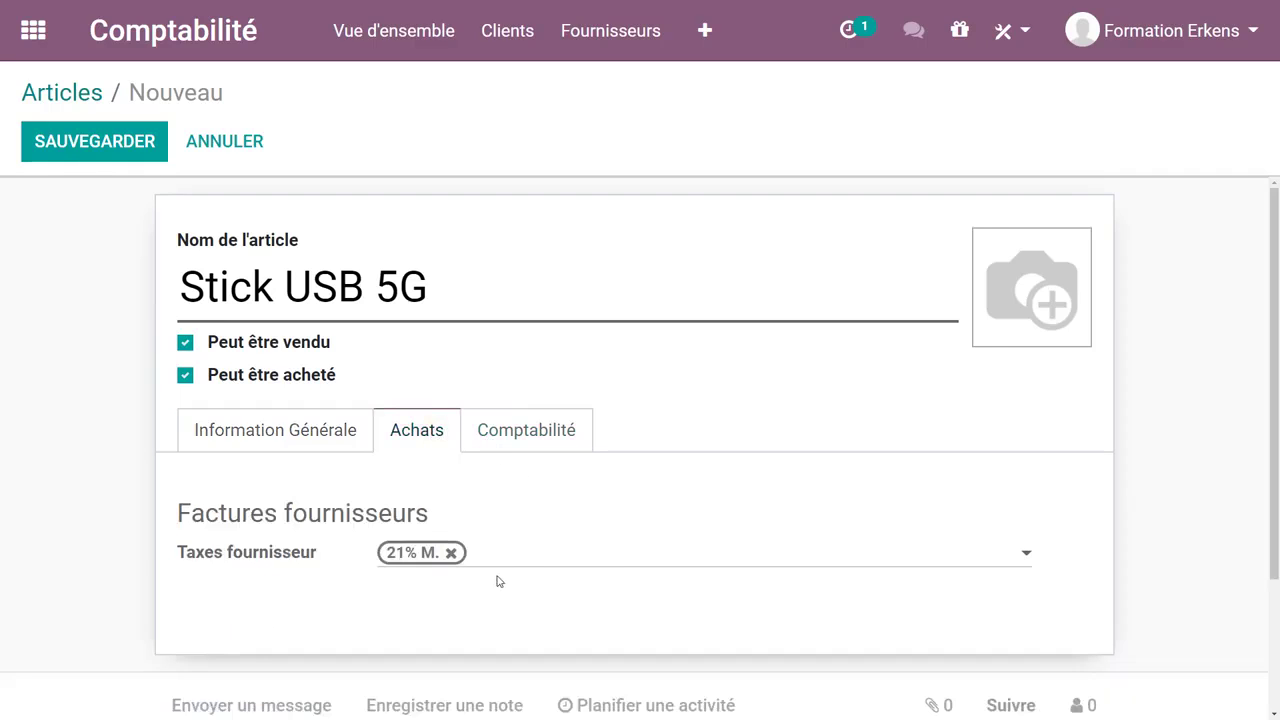
pyautogui.click(610, 552)
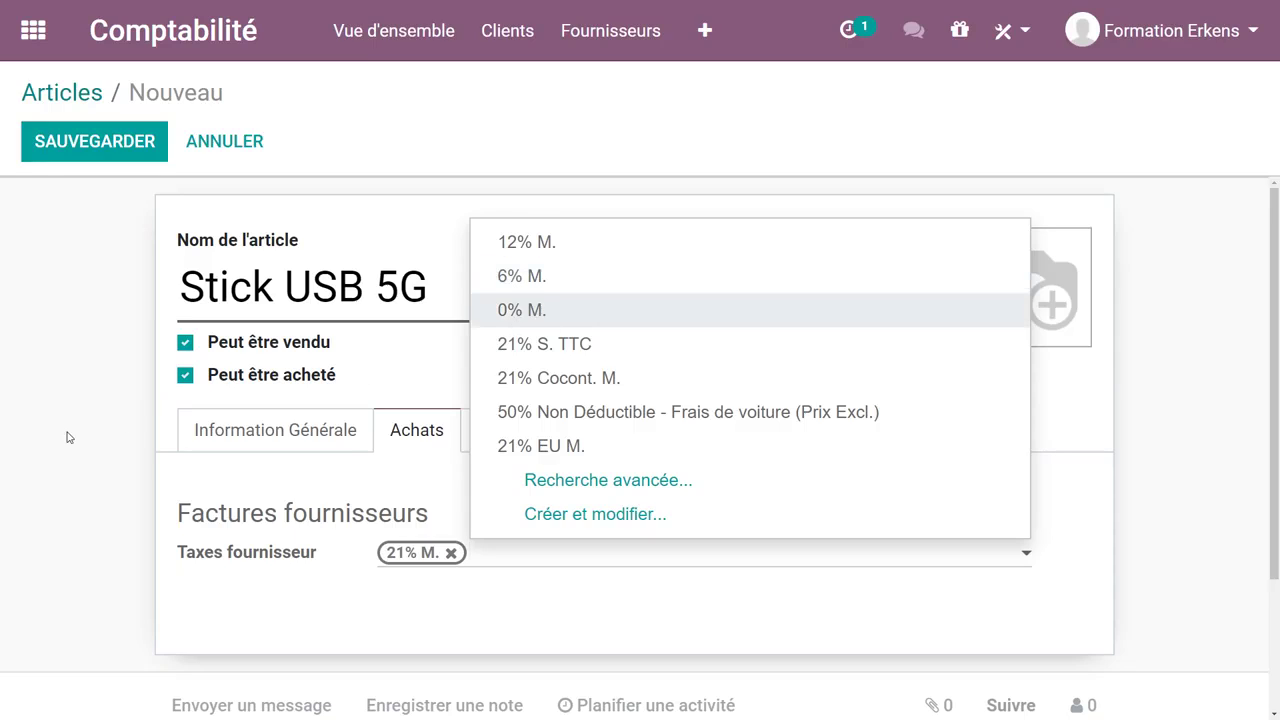
pyautogui.click(133, 453)
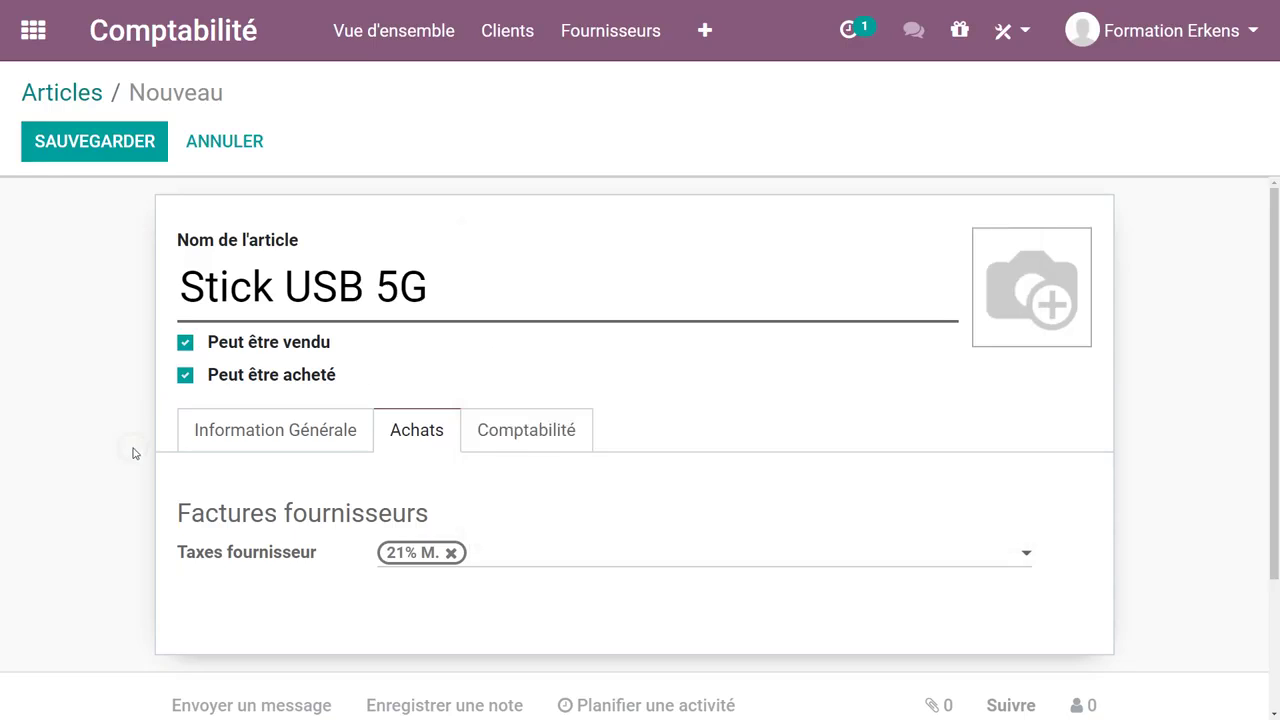
pyautogui.click(538, 433)
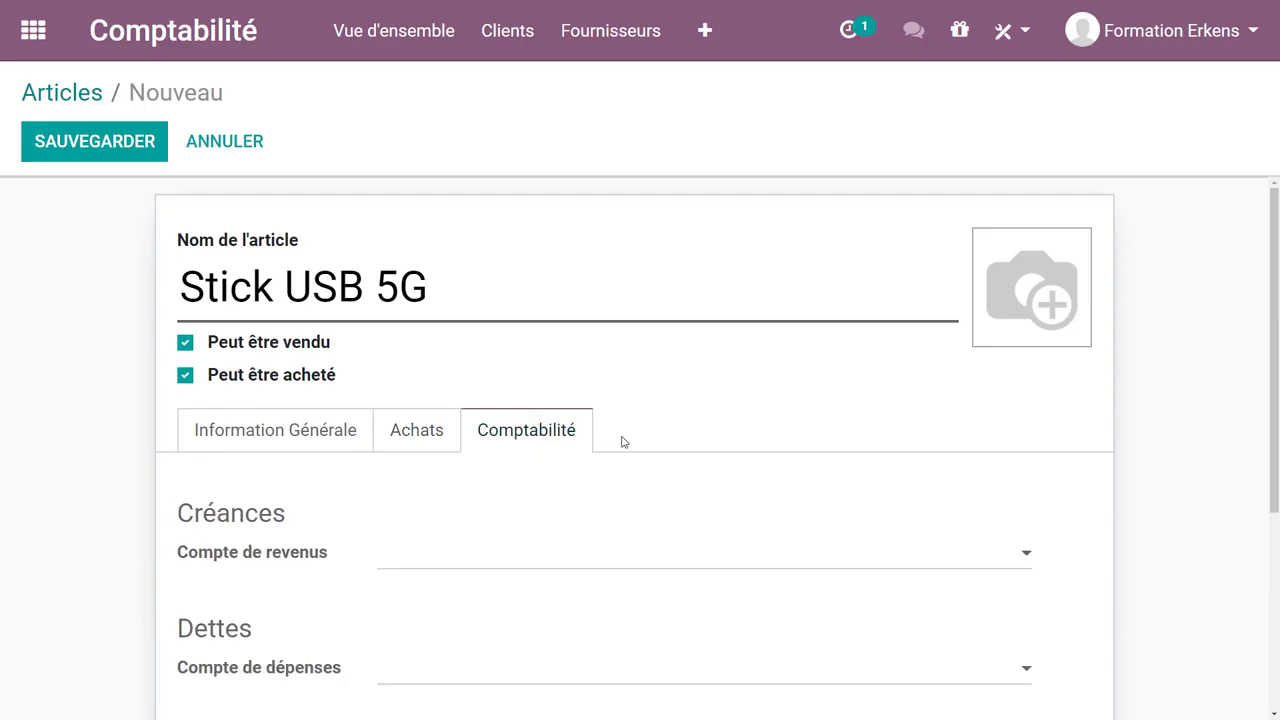
pyautogui.scroll(-1, 623, 440)
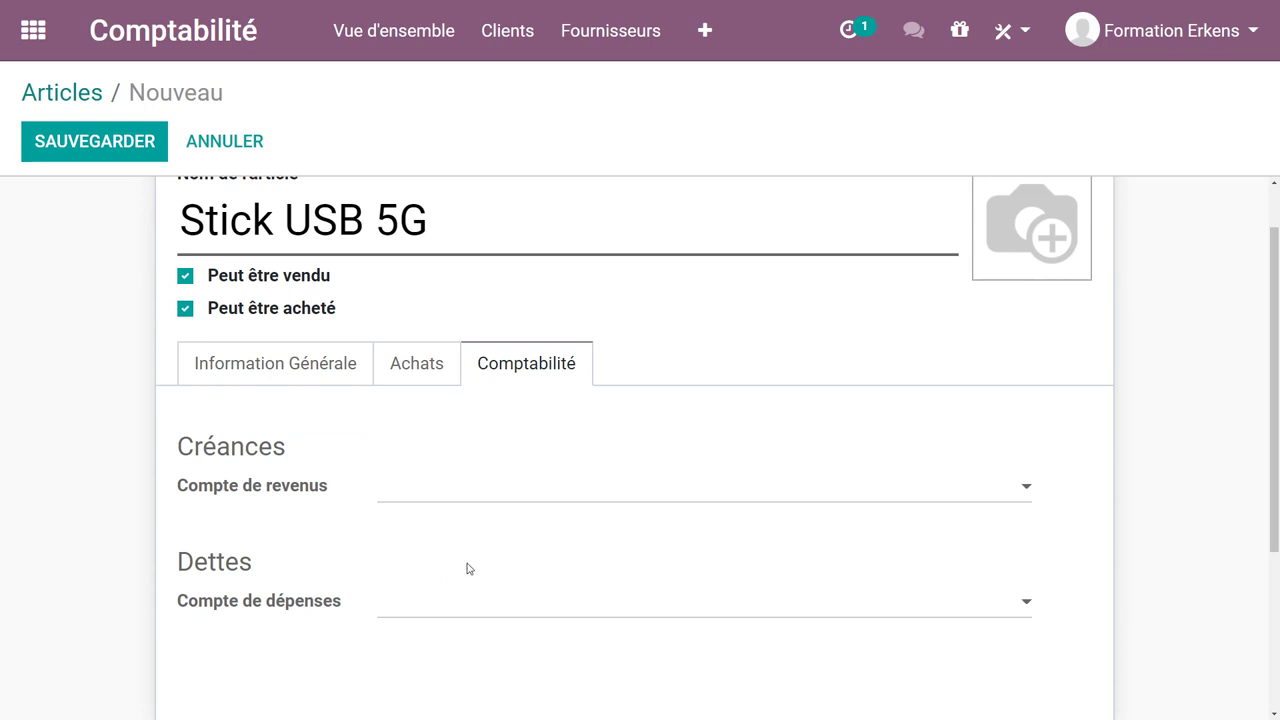
pyautogui.click(466, 493)
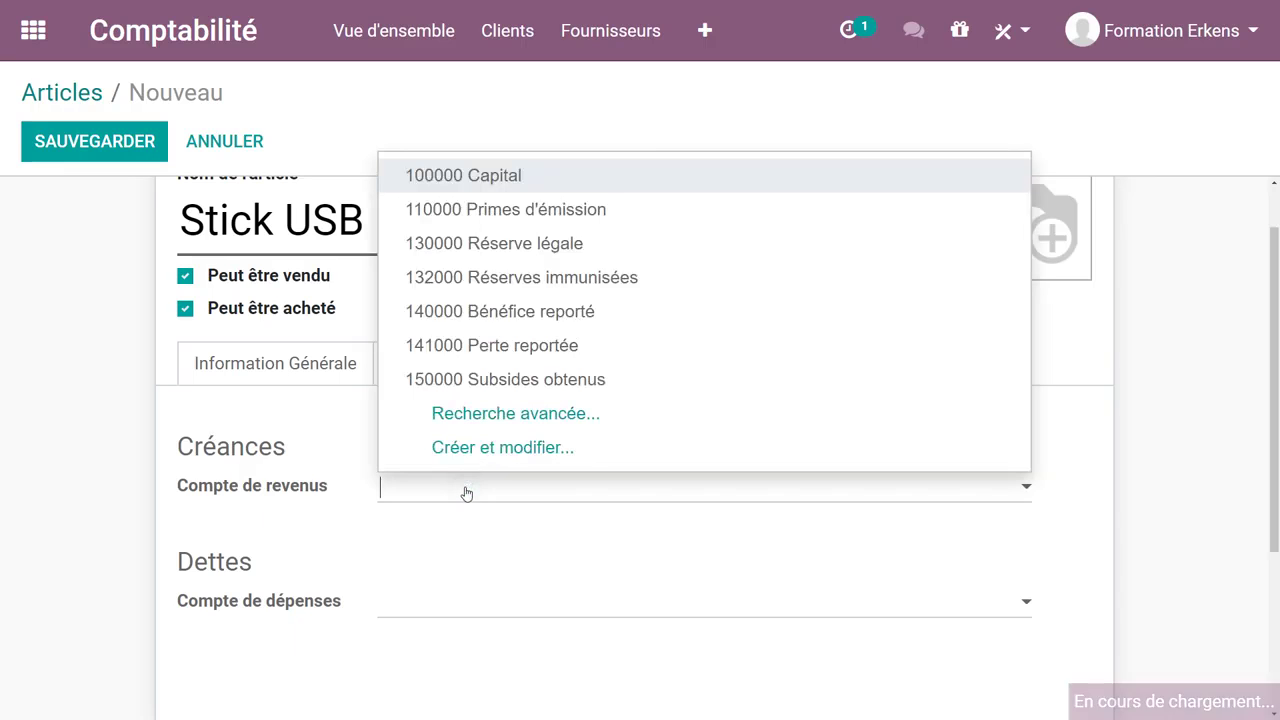
pyautogui.click(516, 418)
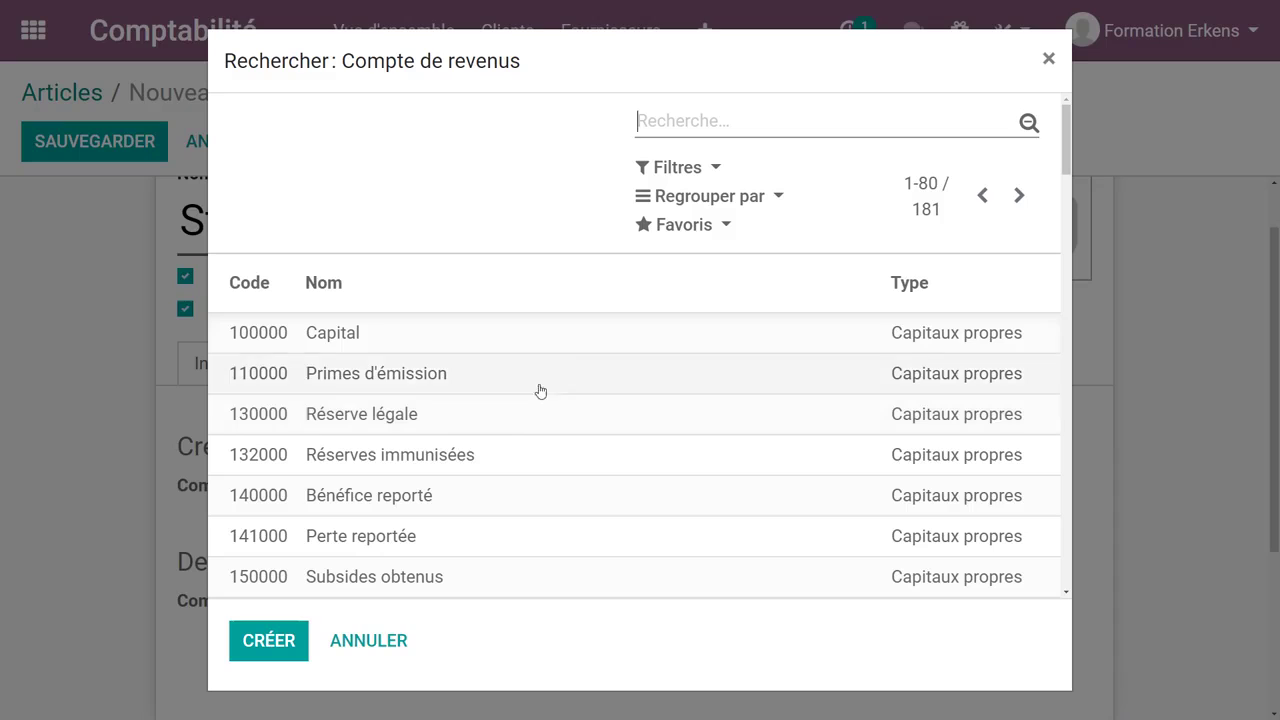
pyautogui.write('7')
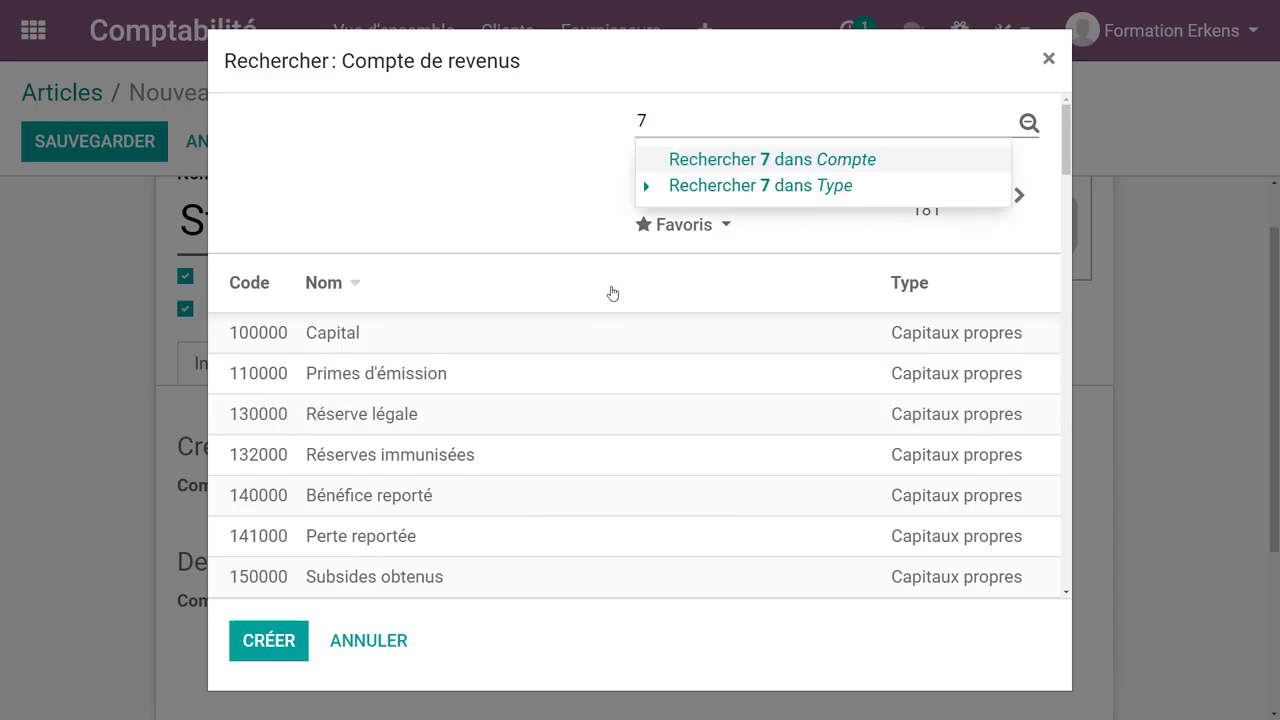
pyautogui.press('Return')
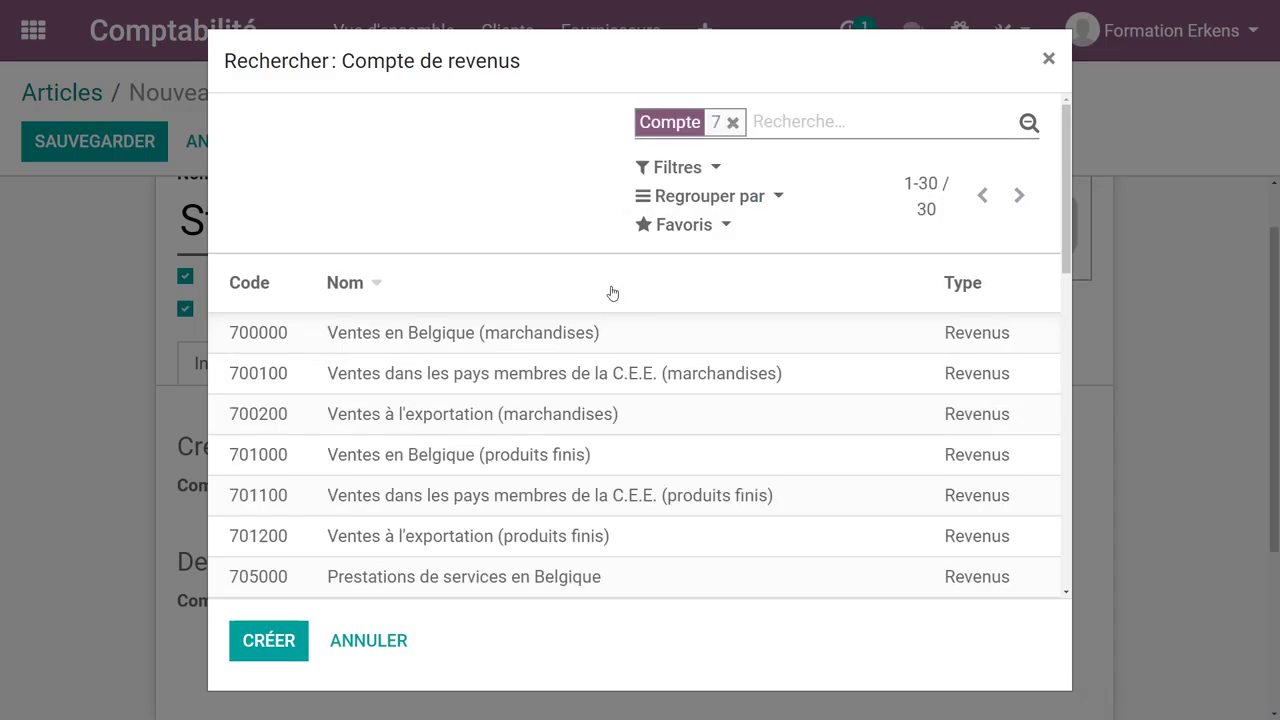
pyautogui.click(421, 338)
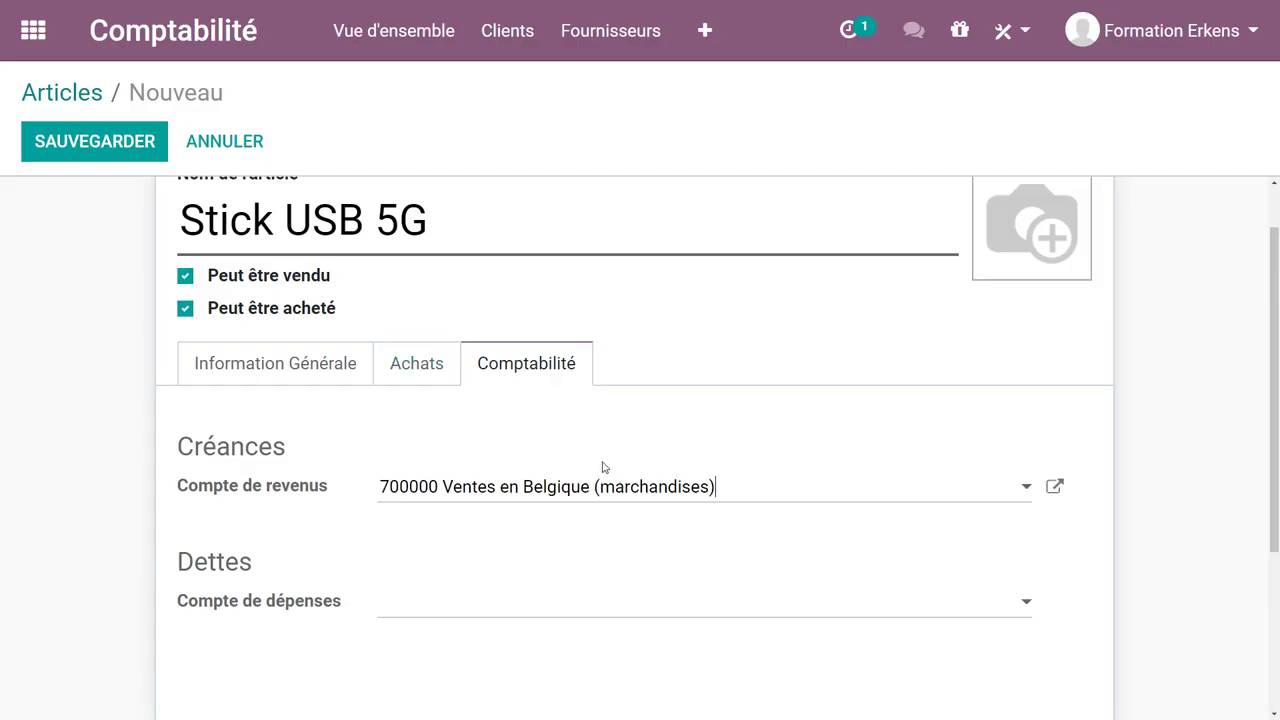
# - Set the article's expense account to 604000 Achats de marchandises and save the article
pyautogui.click(516, 608)
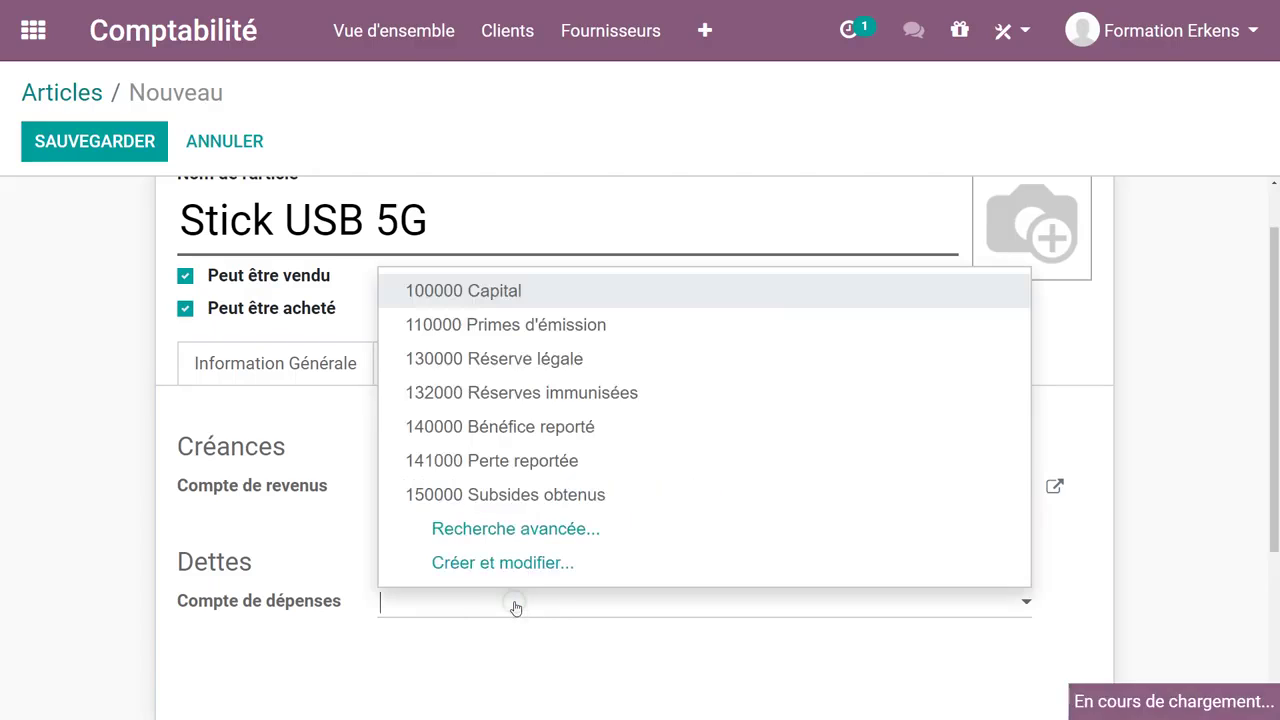
pyautogui.click(526, 538)
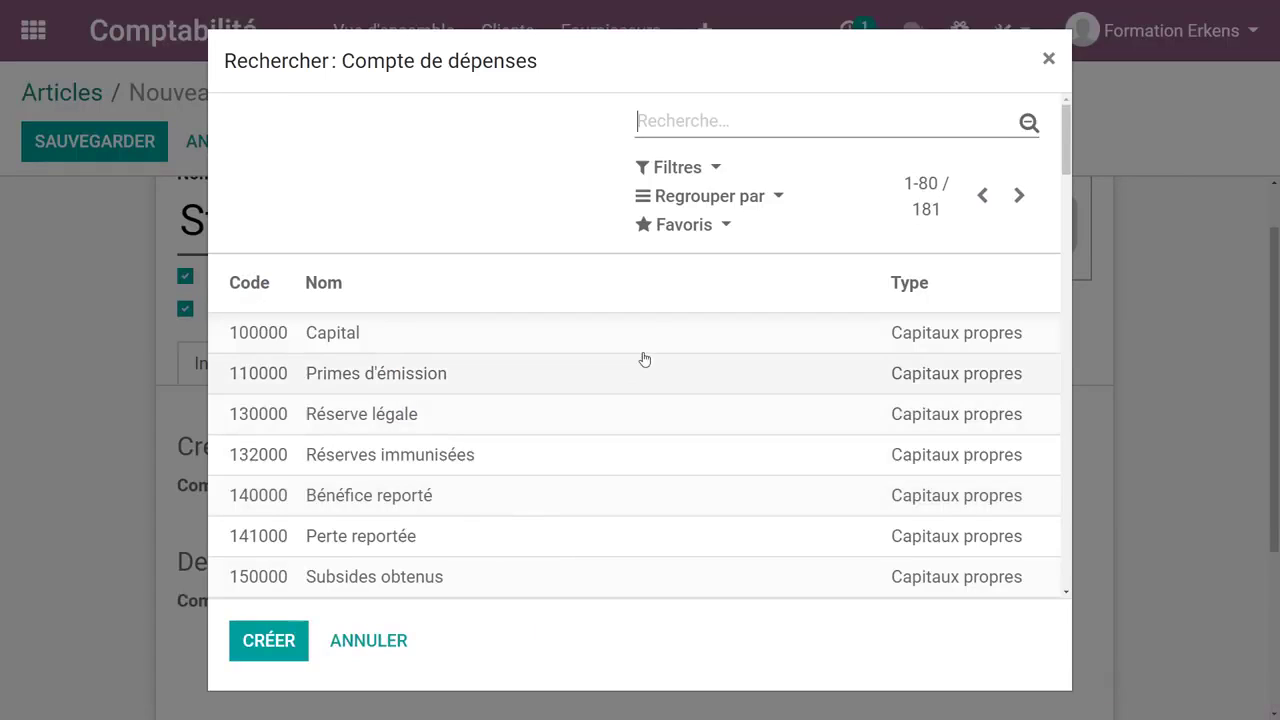
pyautogui.write('6')
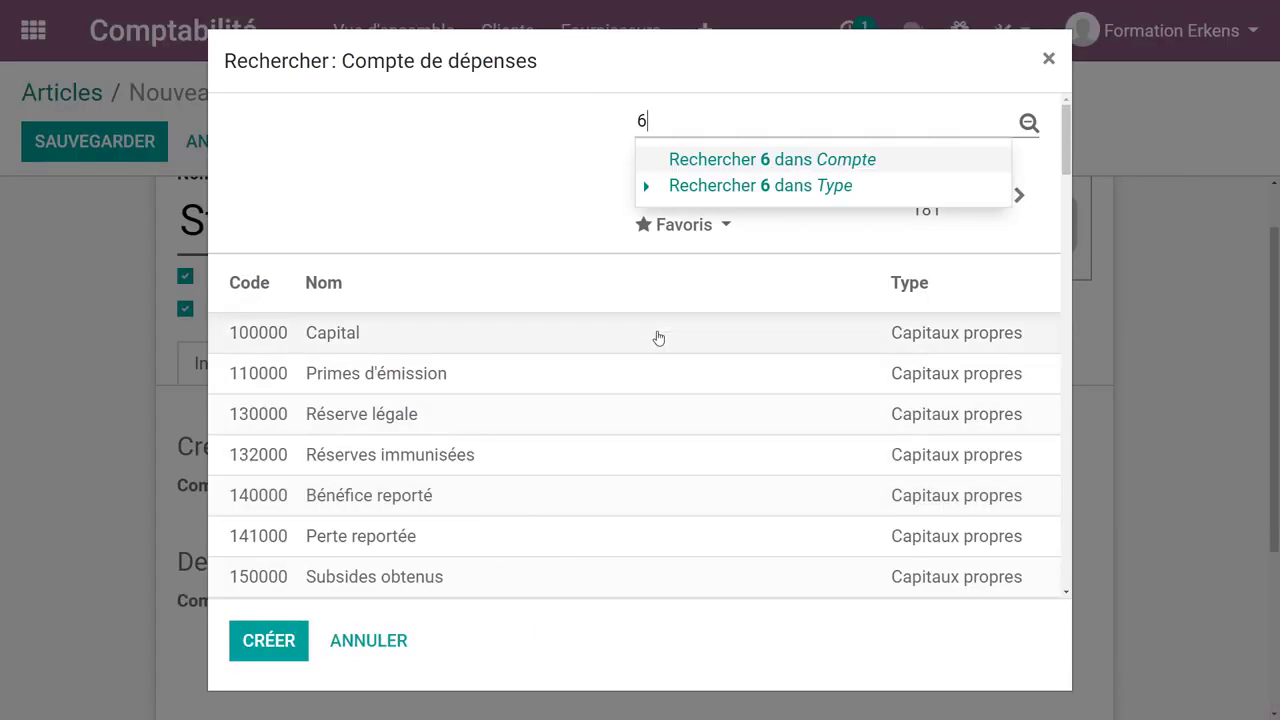
pyautogui.press('Return')
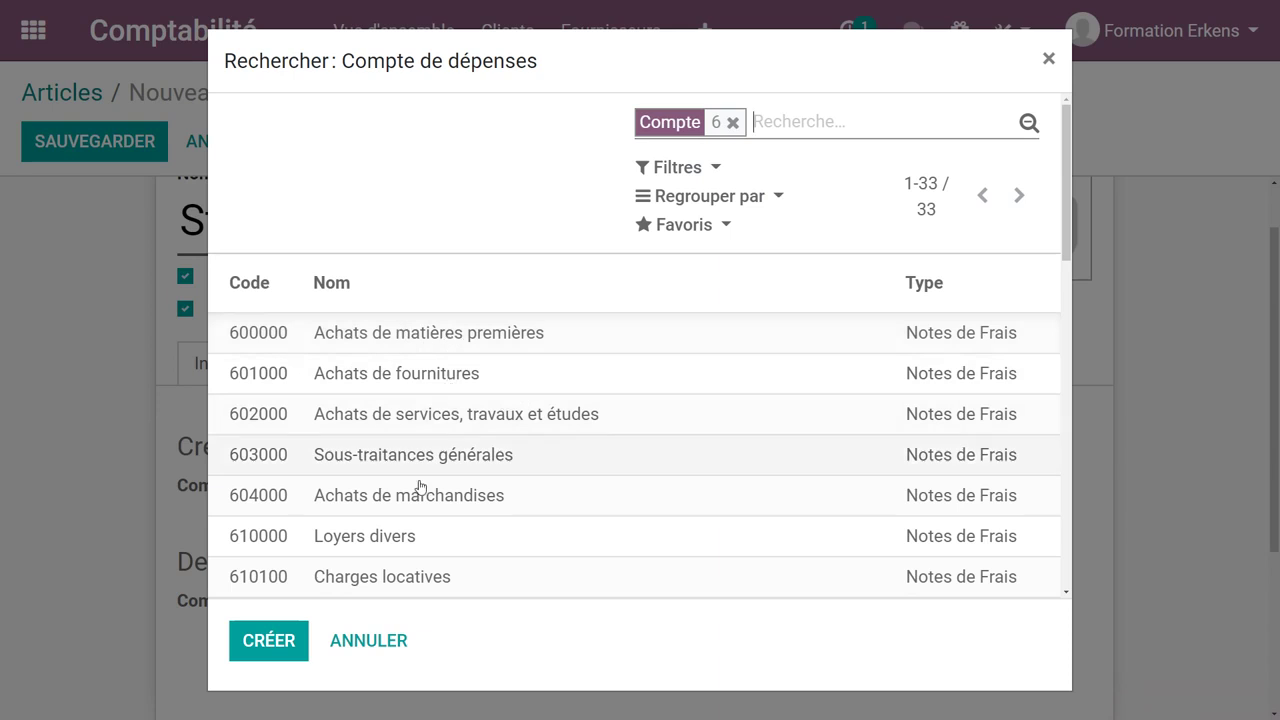
pyautogui.click(379, 502)
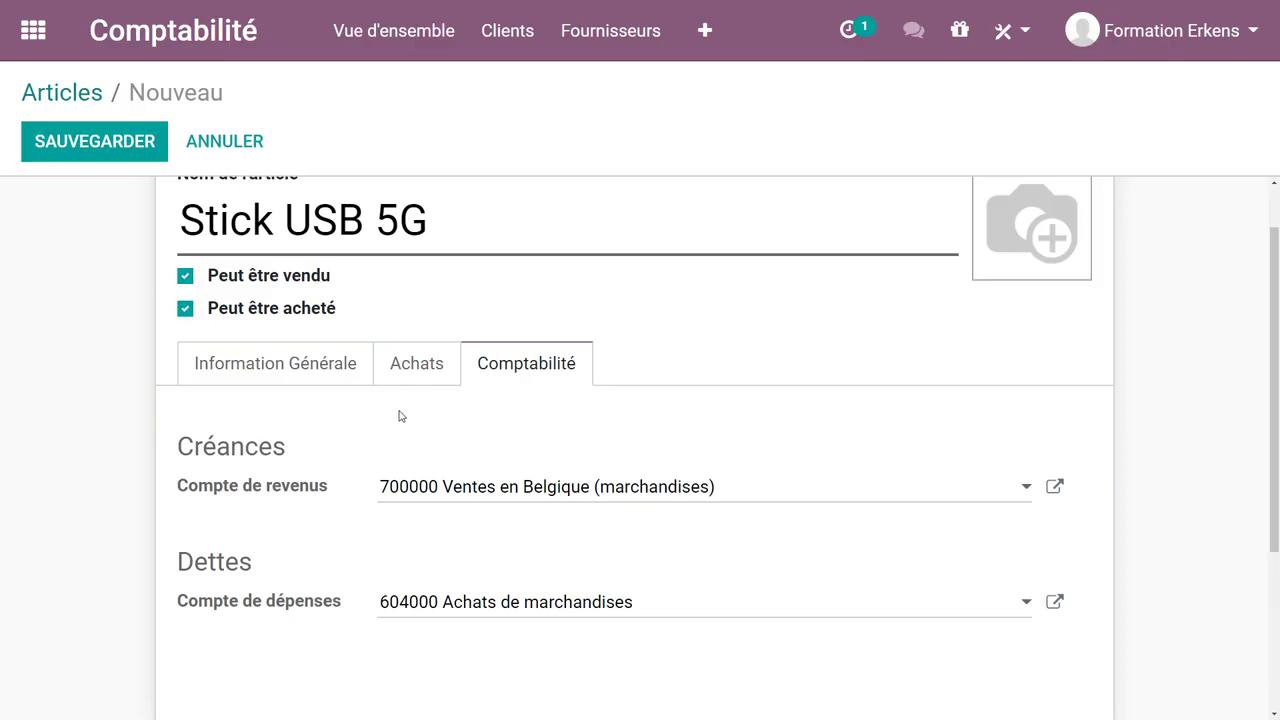
pyautogui.scroll(1, 398, 416)
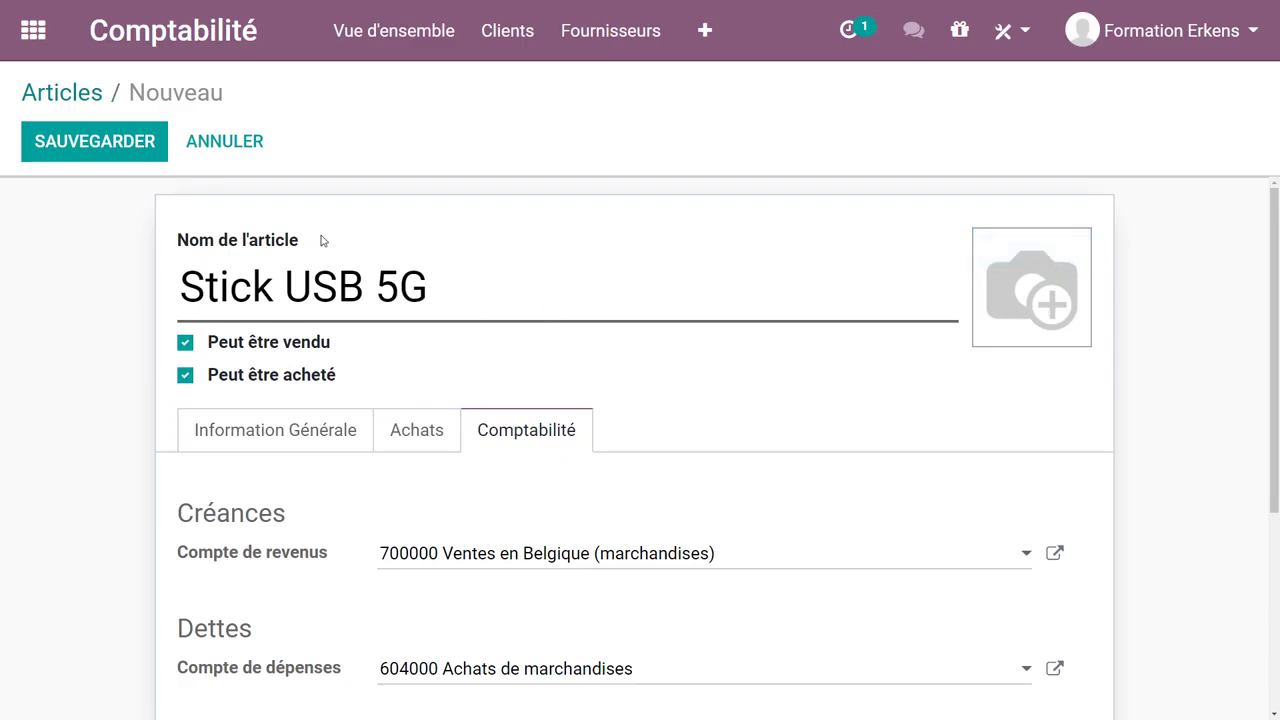
pyautogui.click(107, 149)
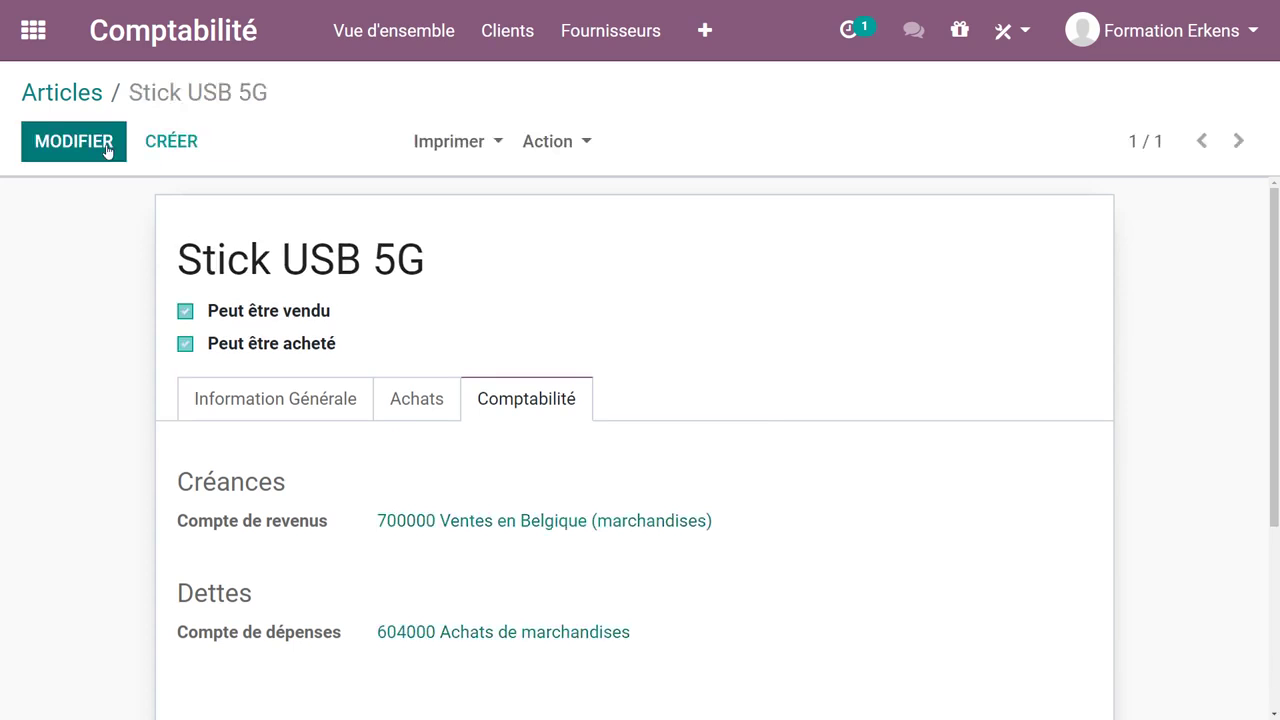
# - Create another article named "Formation Odoo de base" and disable its "Peut être acheté" option
pyautogui.click(66, 96)
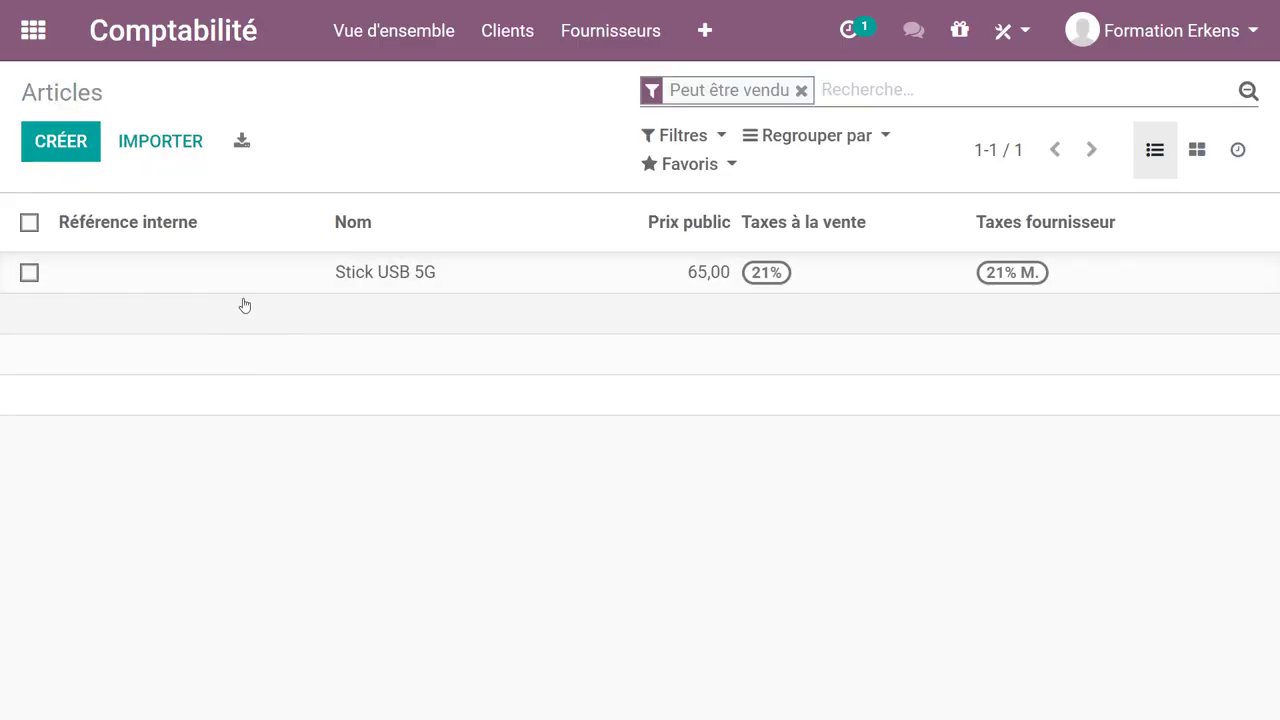
pyautogui.click(71, 140)
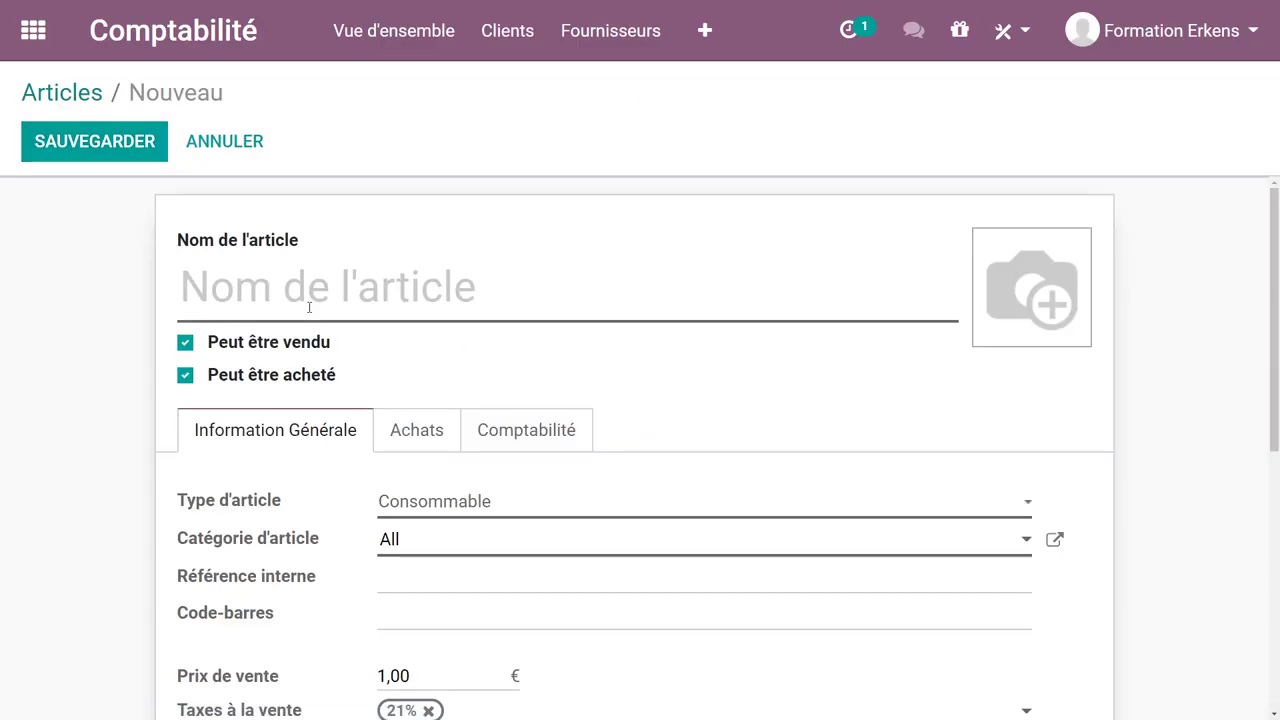
pyautogui.write('Formation Odoo ')
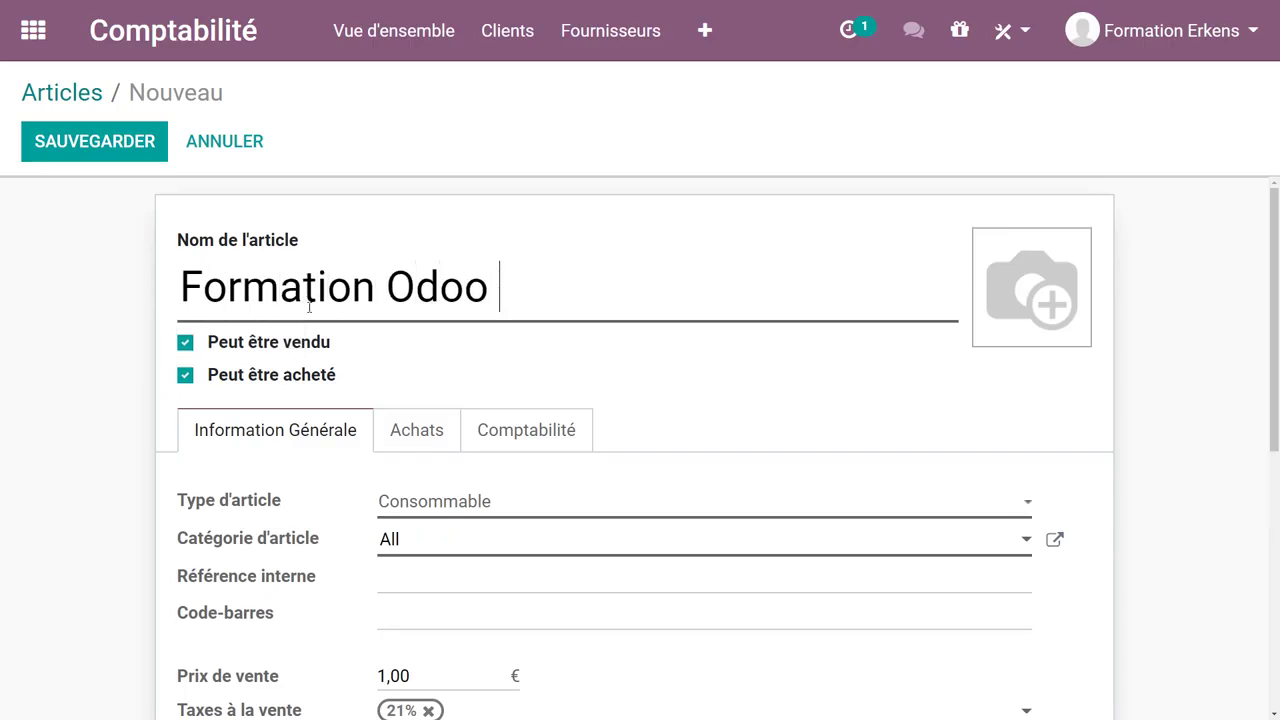
pyautogui.write('de base')
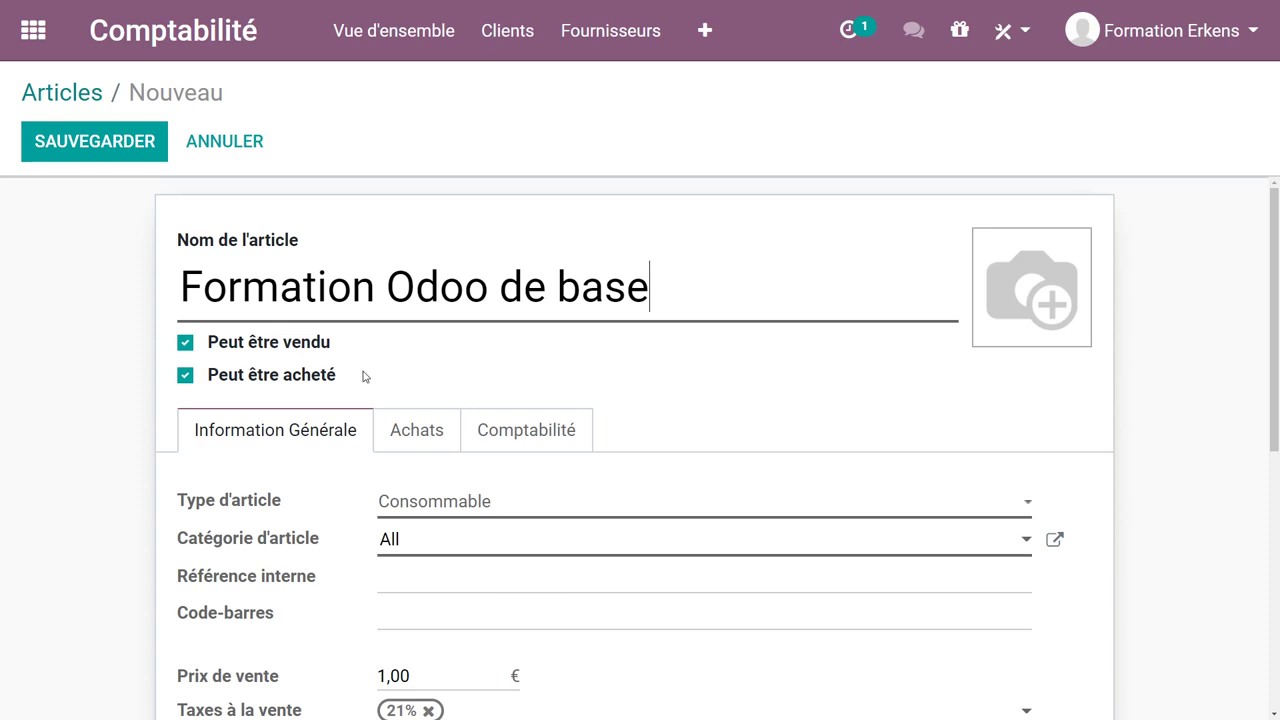
pyautogui.click(185, 377)
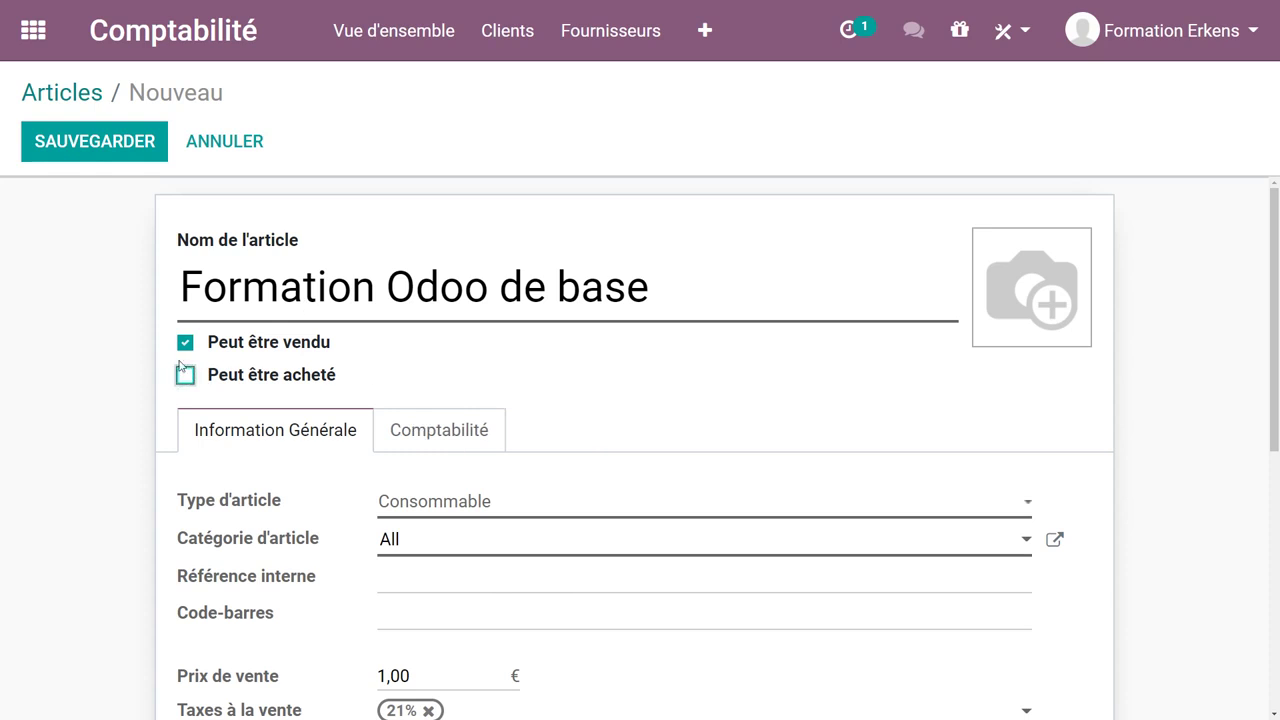
# - Set the training article's type to Service and its sale price to 150 €
pyautogui.scroll(-3, 148, 376)
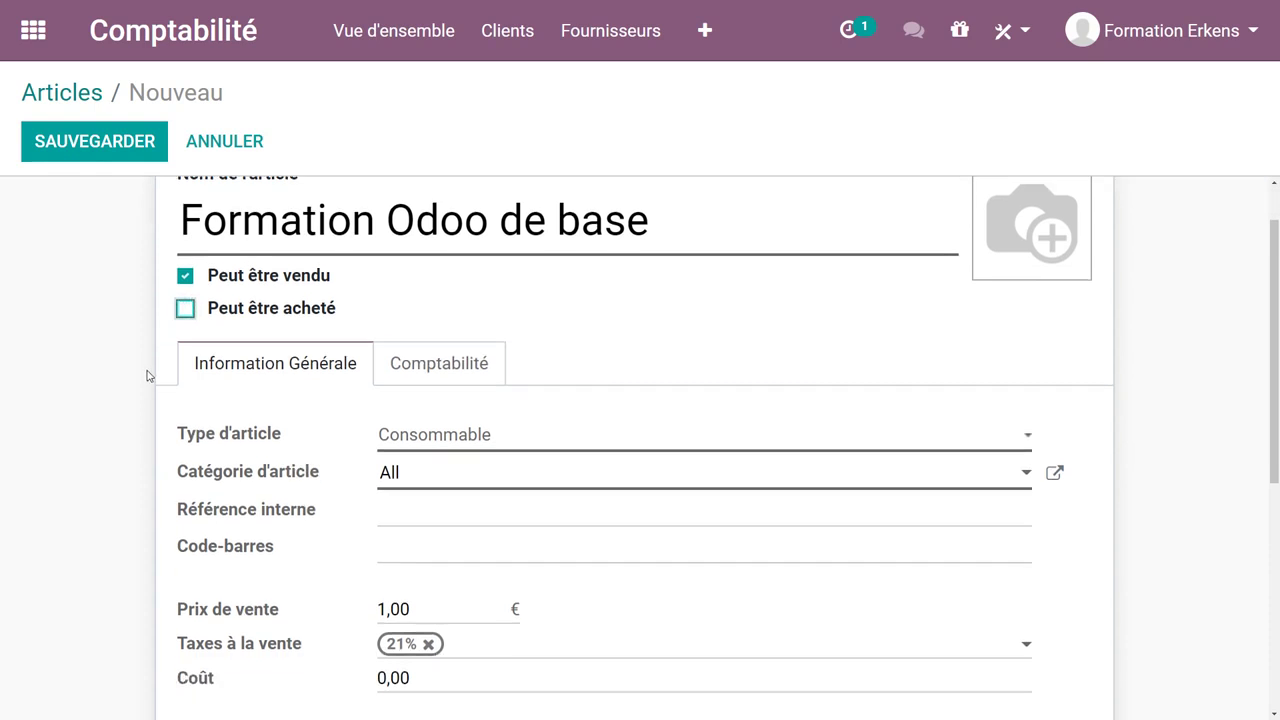
pyautogui.click(476, 373)
pyautogui.click(443, 416)
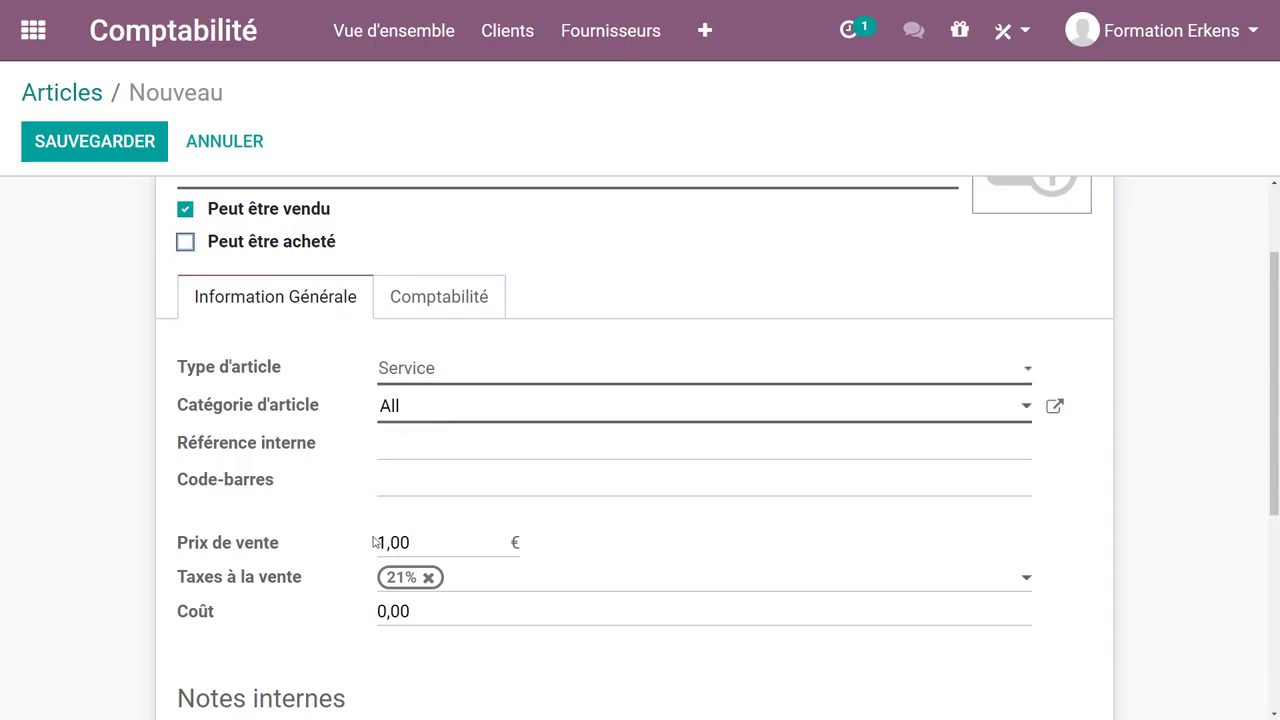
pyautogui.moveTo(382, 542); pyautogui.dragTo(372, 541)
pyautogui.write('150')
pyautogui.scroll(-1, 388, 570)
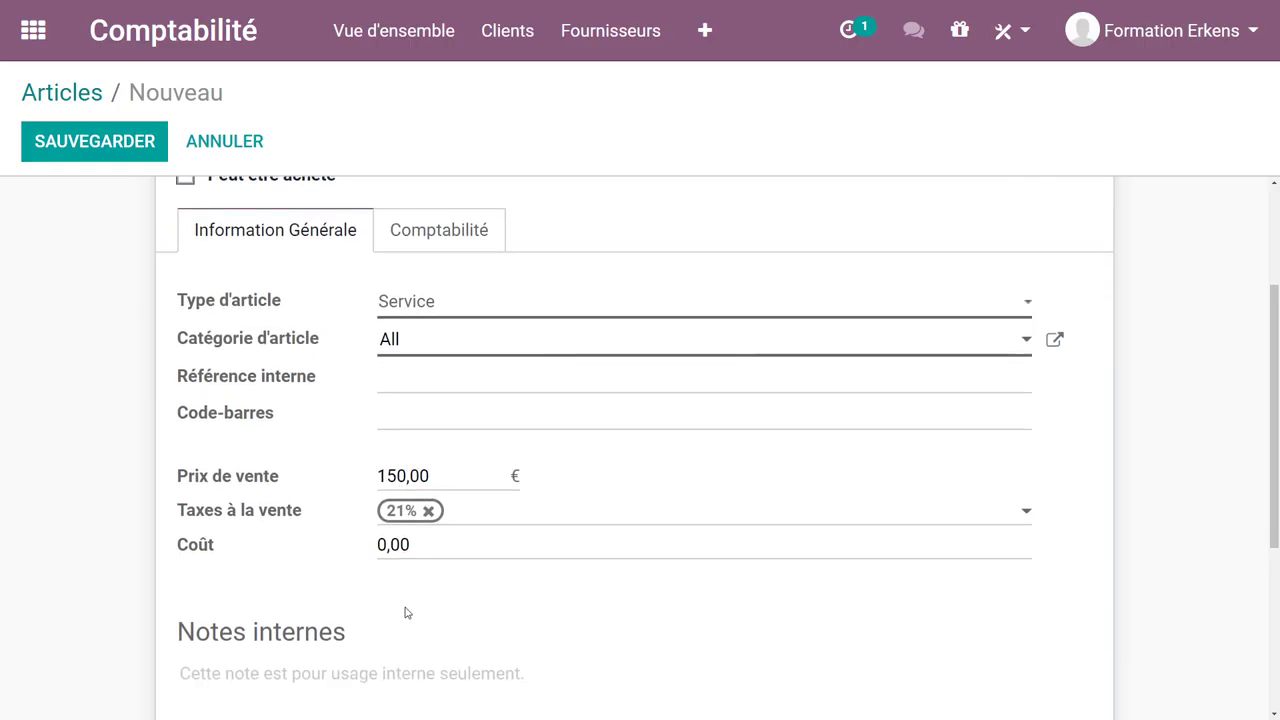
# - Set the training article's revenue account to 705000 Prestations de services en Belgique, then save it and return to the article list
pyautogui.click(432, 236)
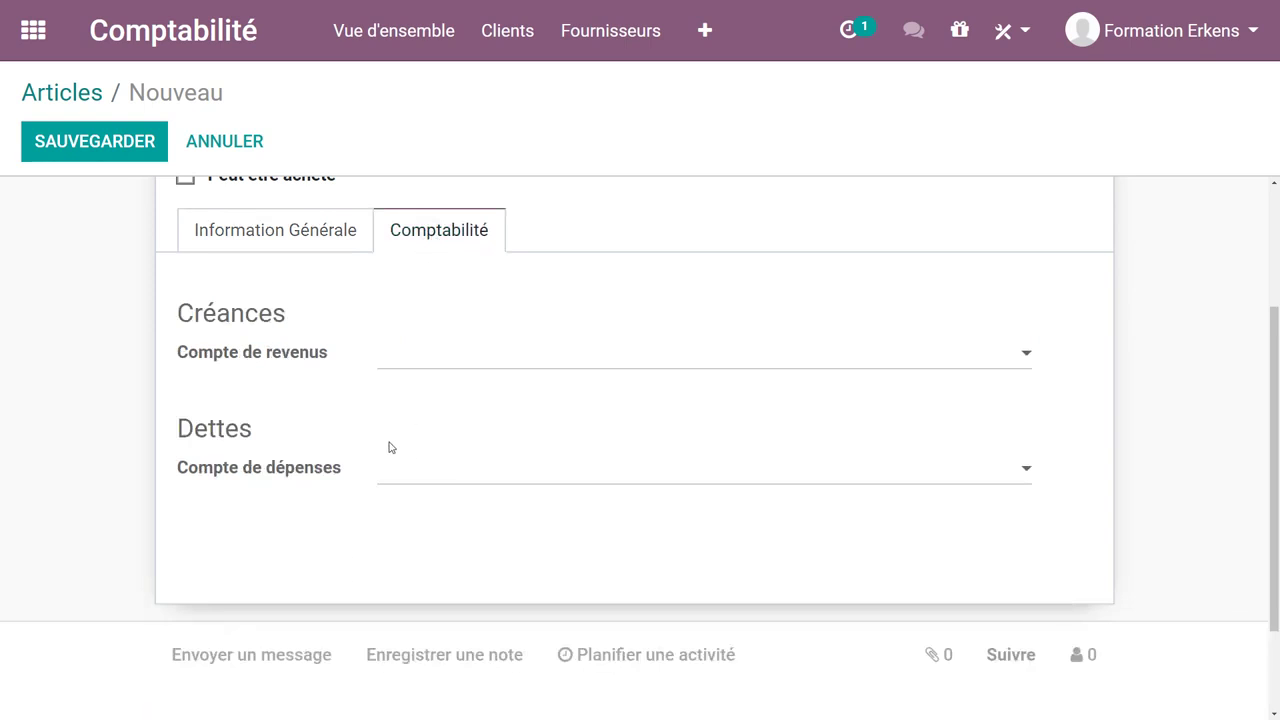
pyautogui.click(423, 358)
pyautogui.click(489, 626)
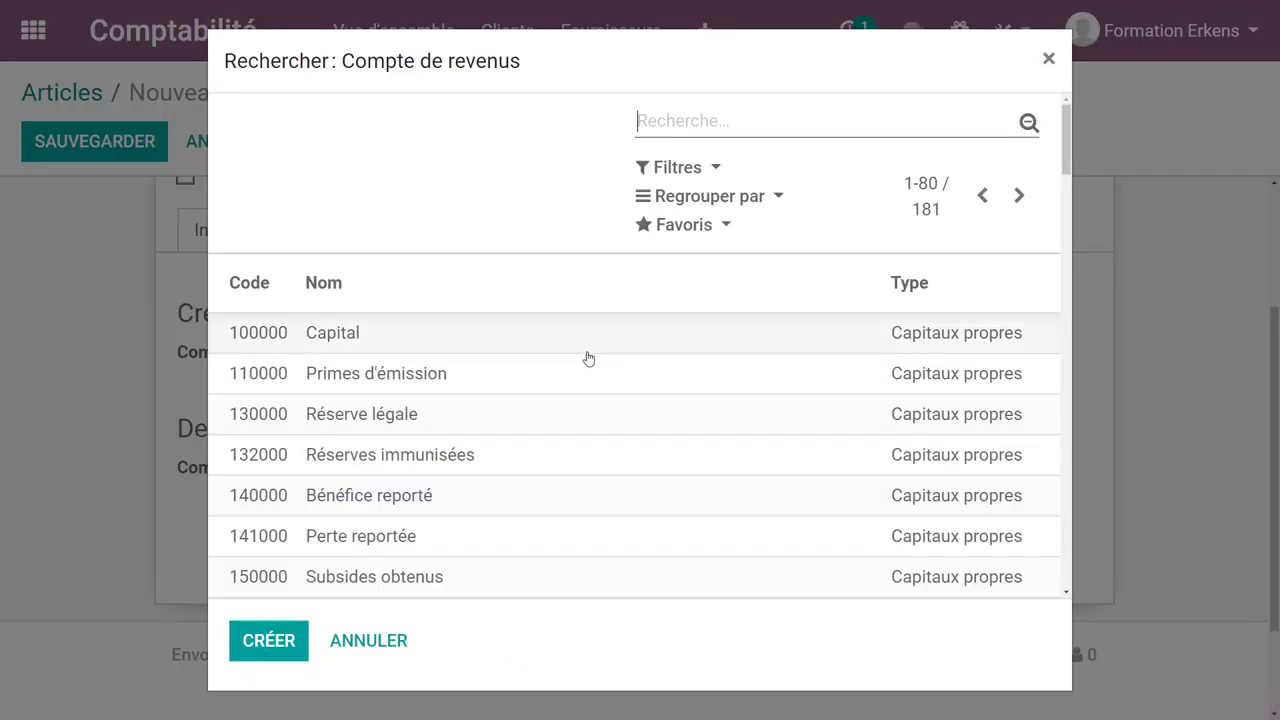
pyautogui.write('7')
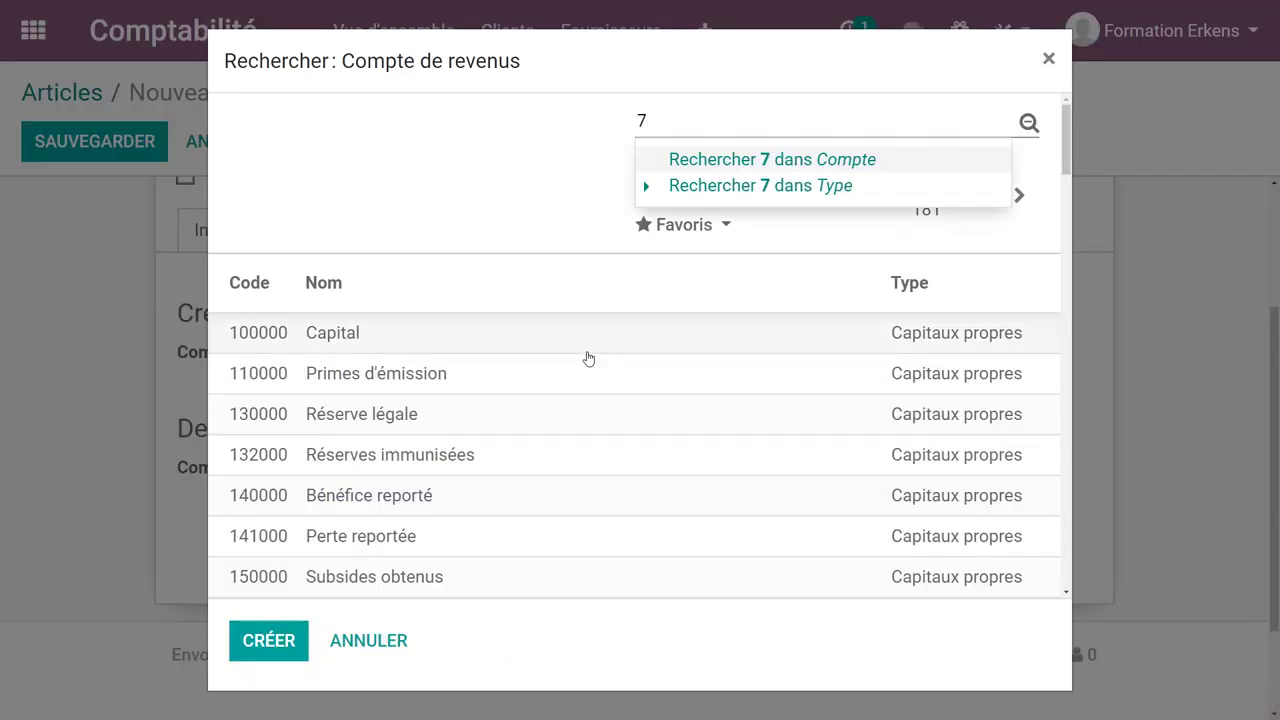
pyautogui.press('Return')
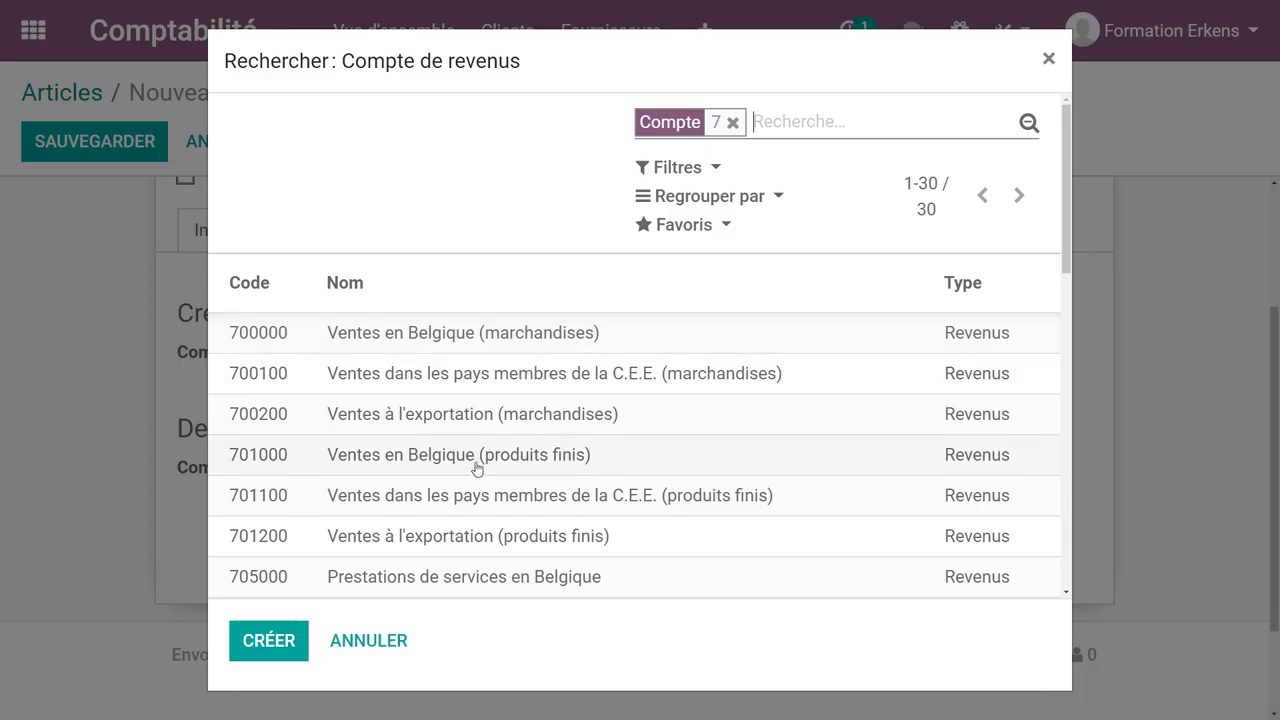
pyautogui.scroll(-2, 477, 469)
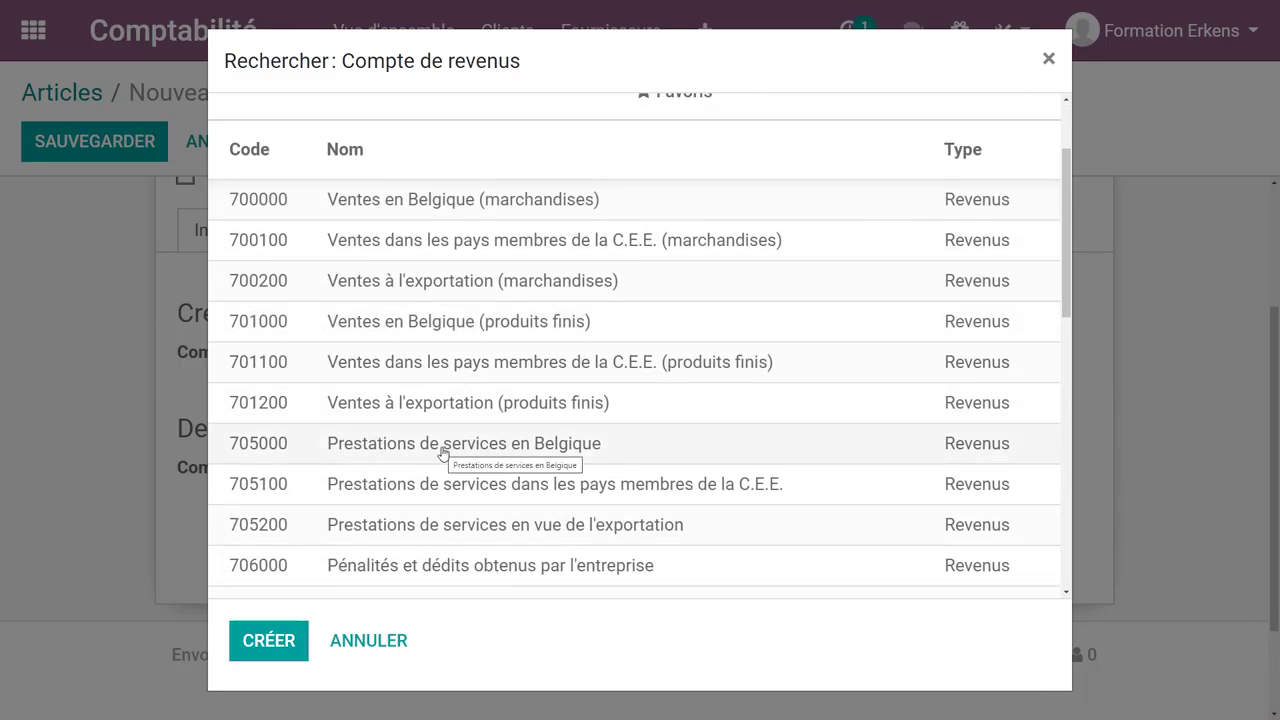
pyautogui.click(443, 451)
pyautogui.scroll(2, 360, 500)
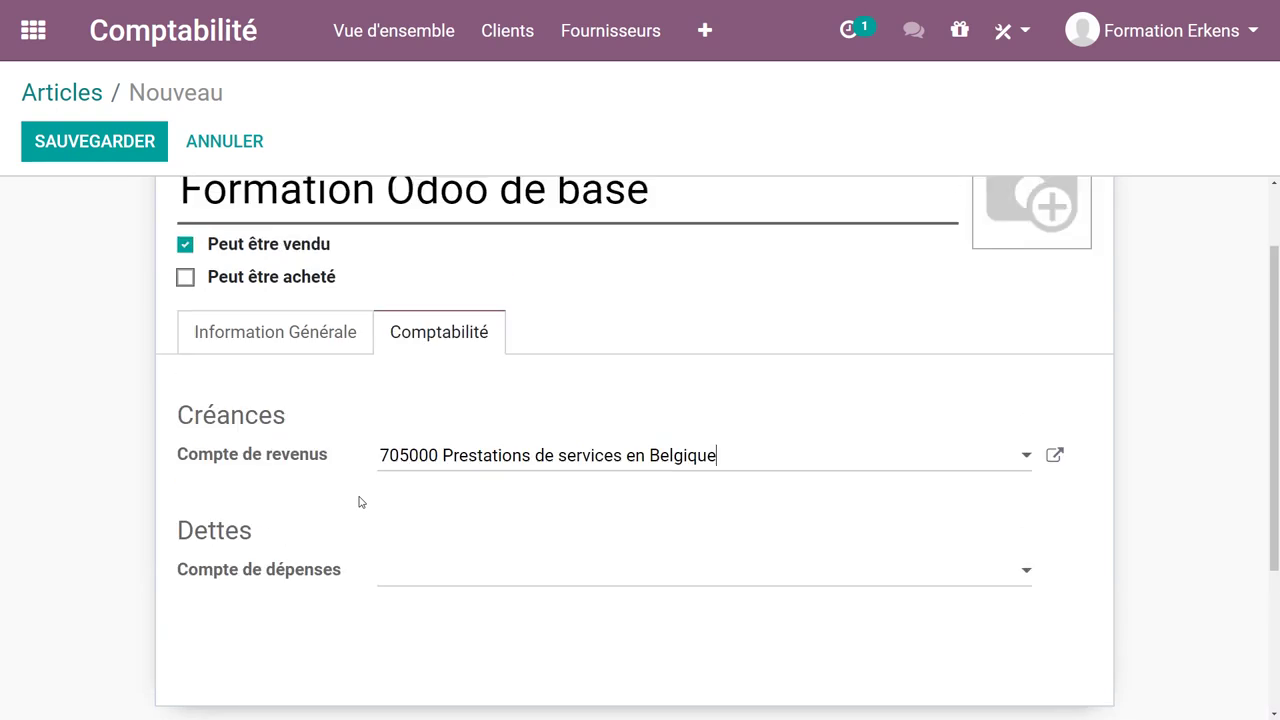
pyautogui.click(106, 146)
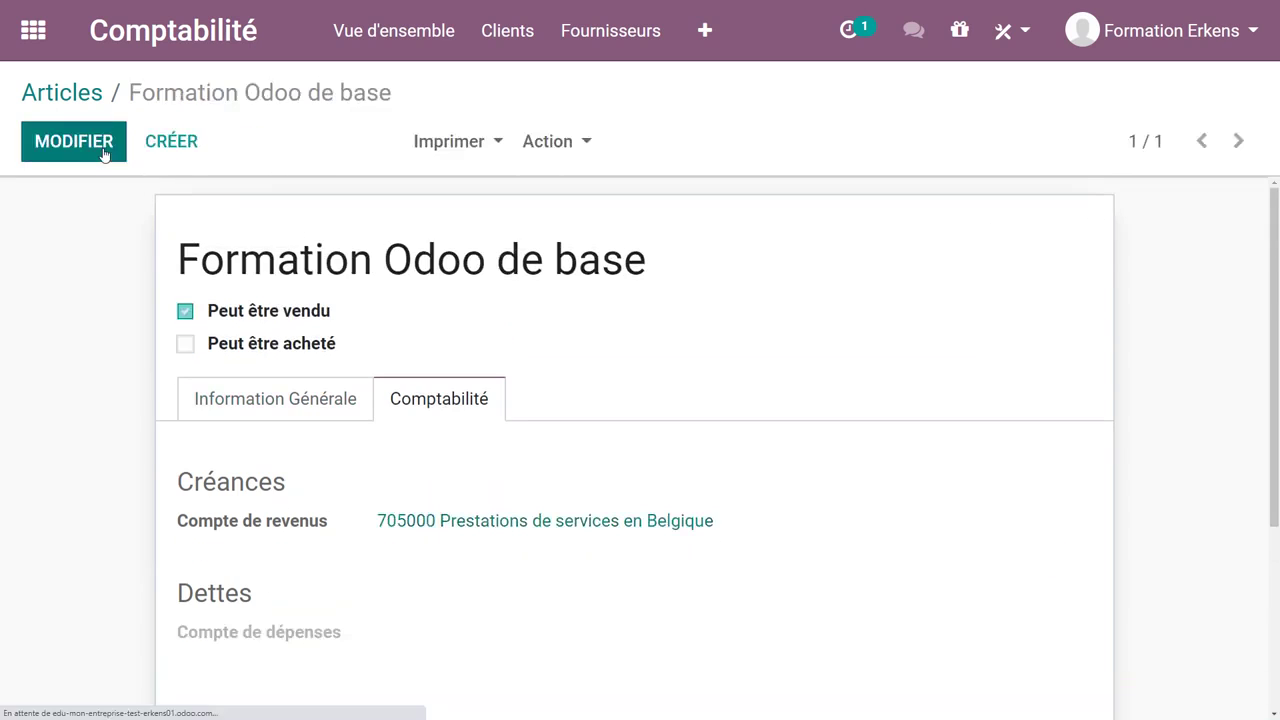
pyautogui.click(74, 94)
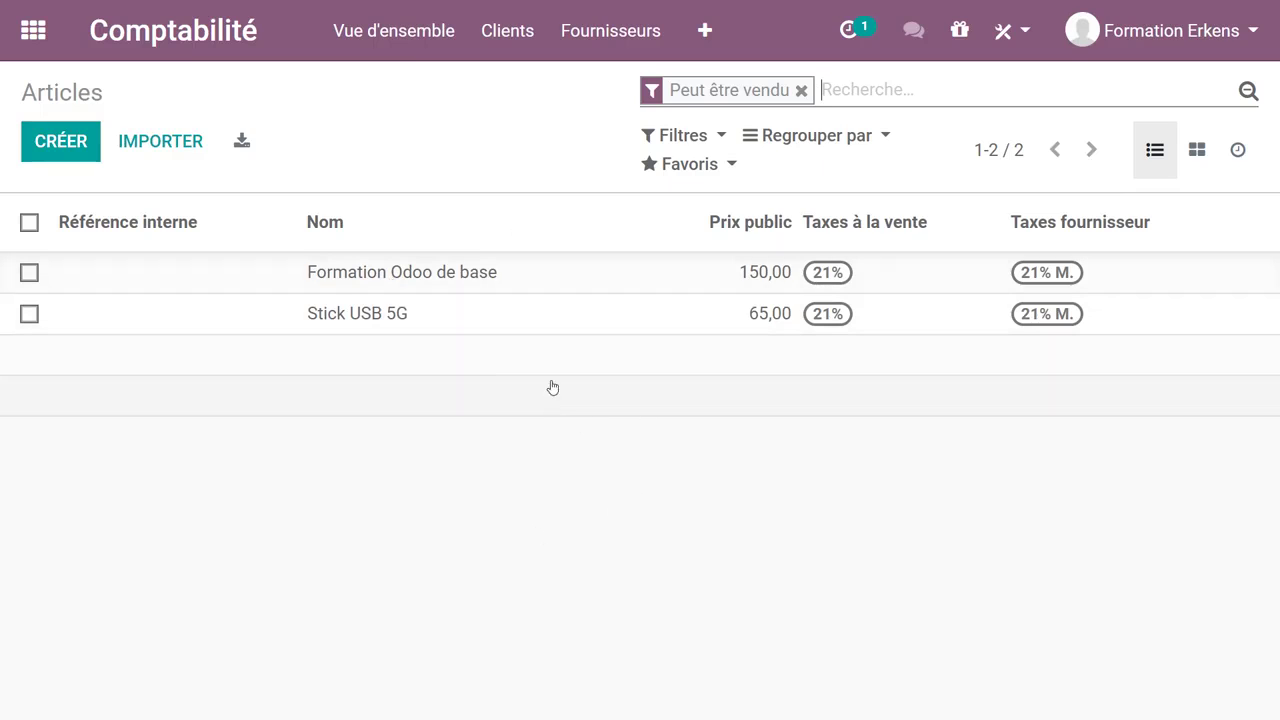
# - Create a new customer invoice and select Telenet as the client
pyautogui.click(516, 42)
pyautogui.click(528, 87)
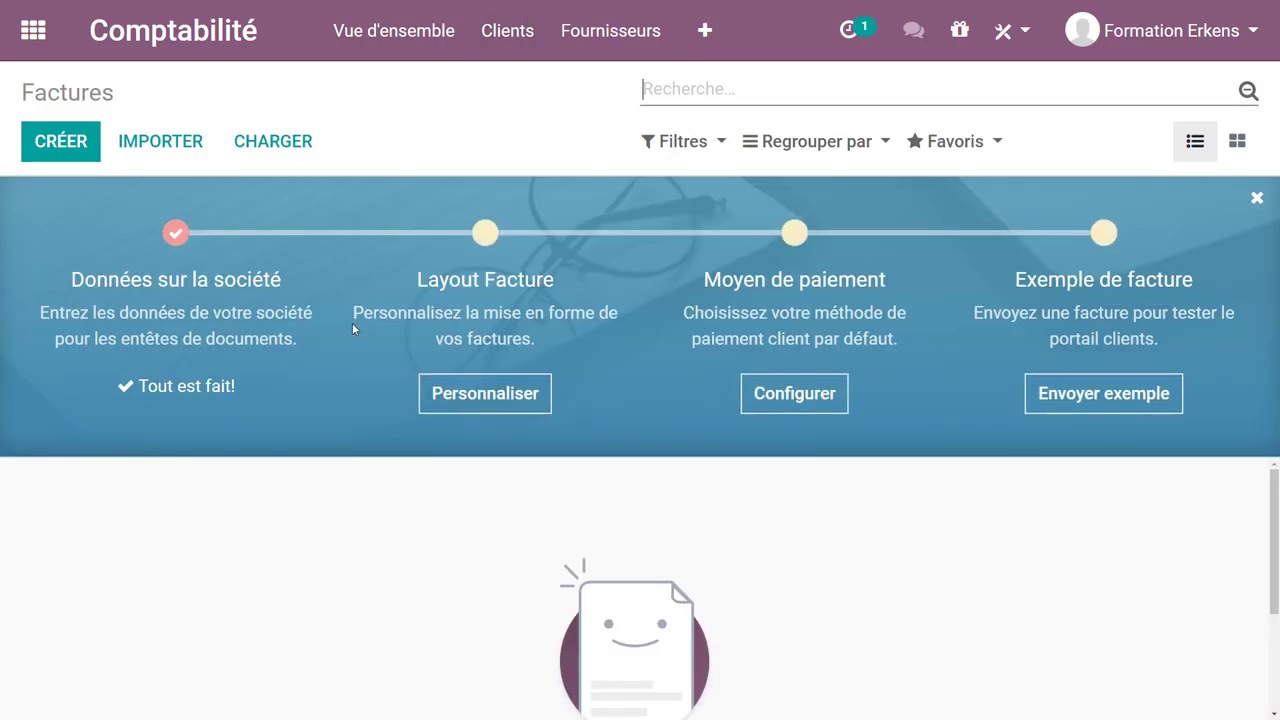
pyautogui.click(60, 141)
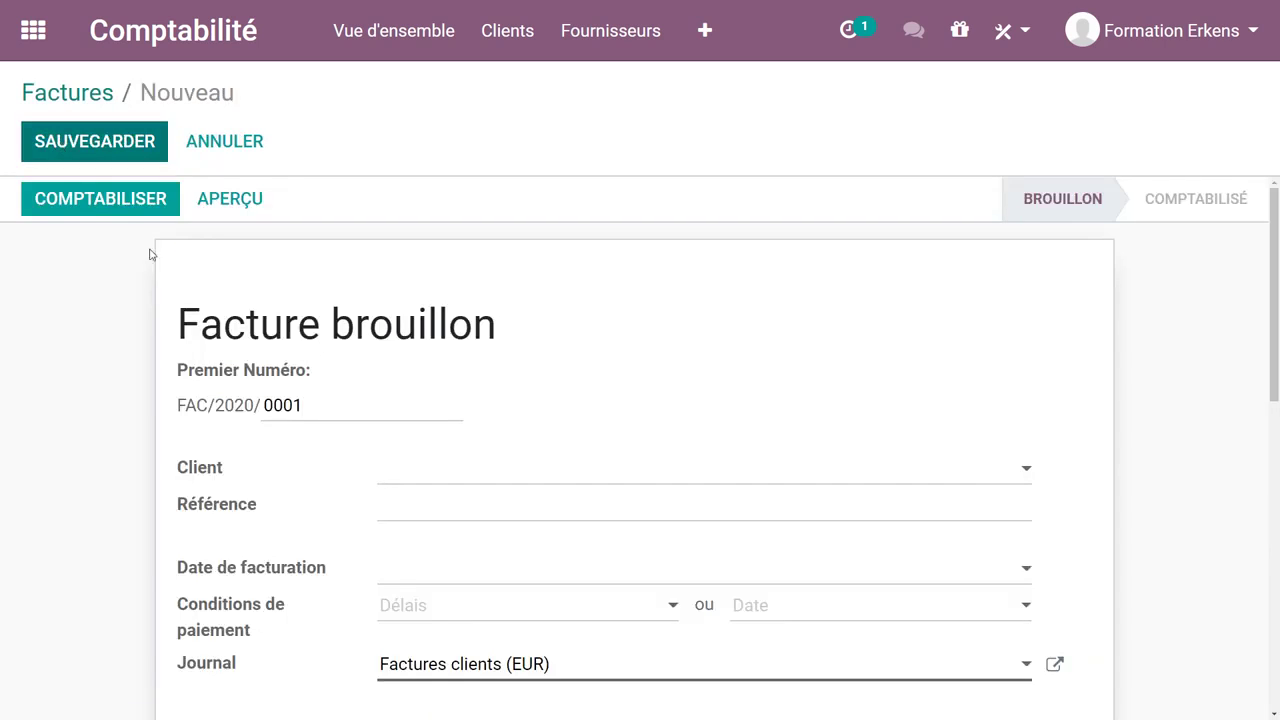
pyautogui.scroll(-1, 153, 405)
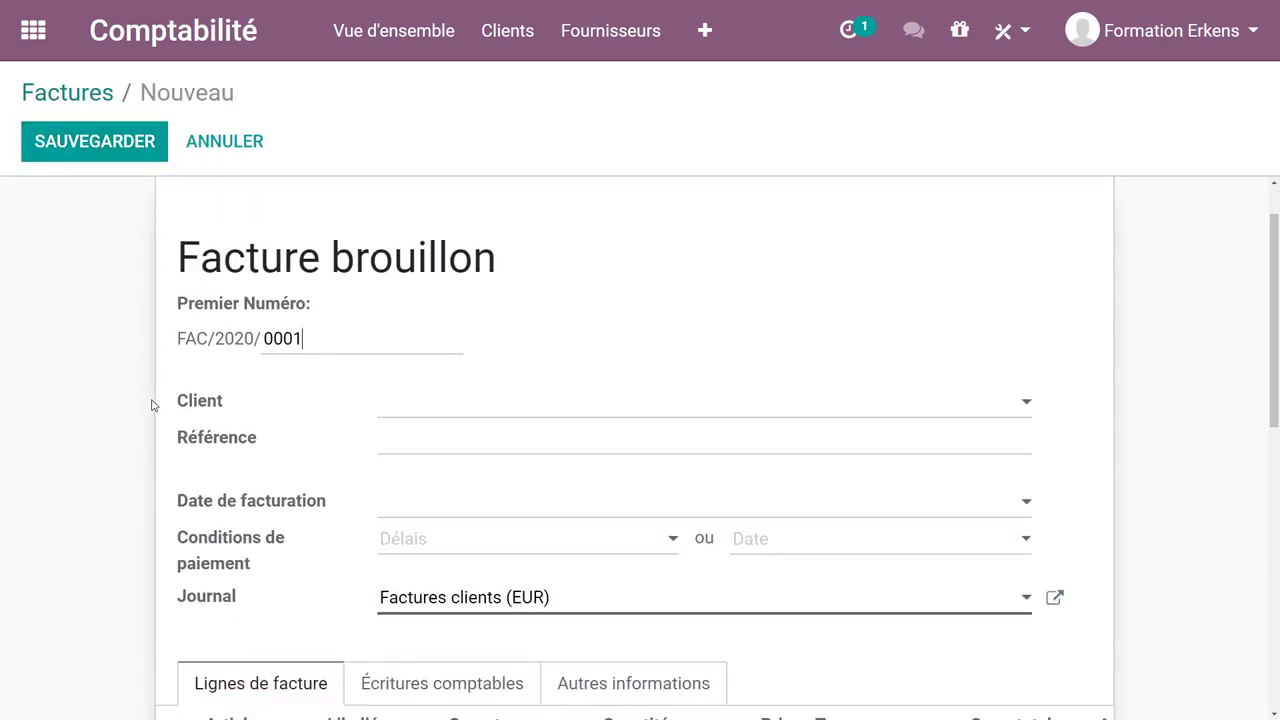
pyautogui.scroll(-1, 153, 405)
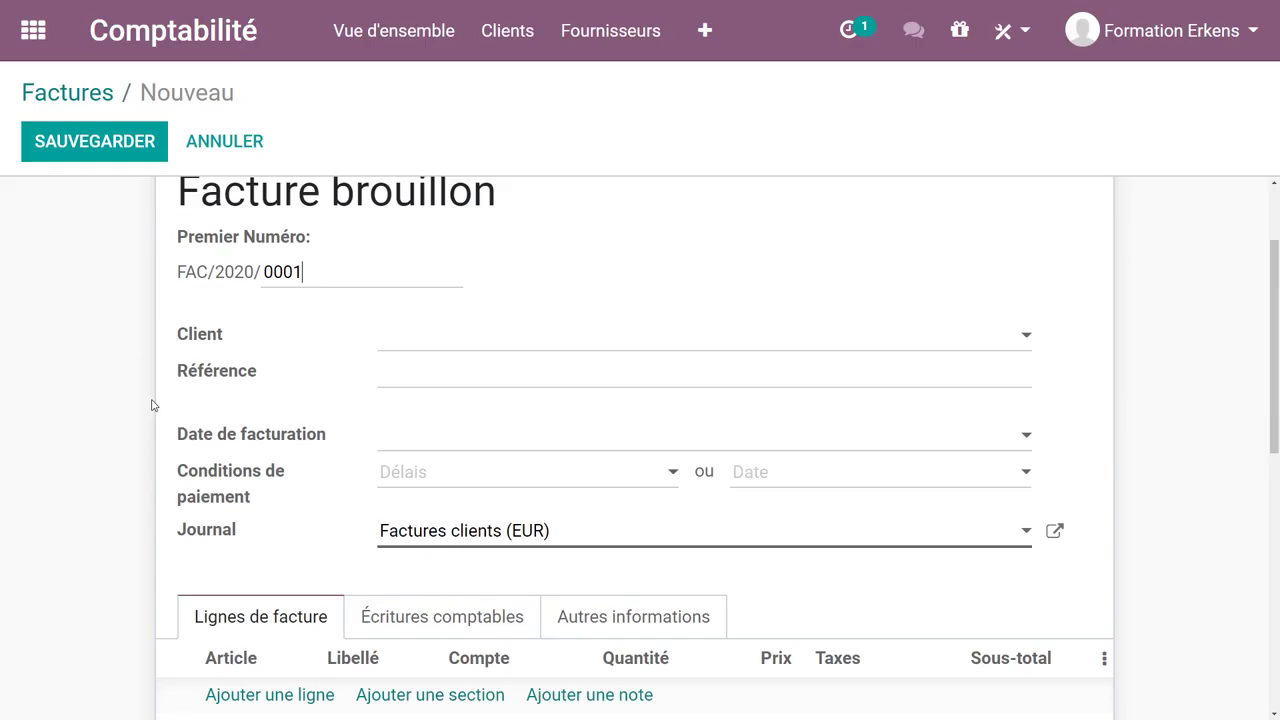
pyautogui.click(512, 345)
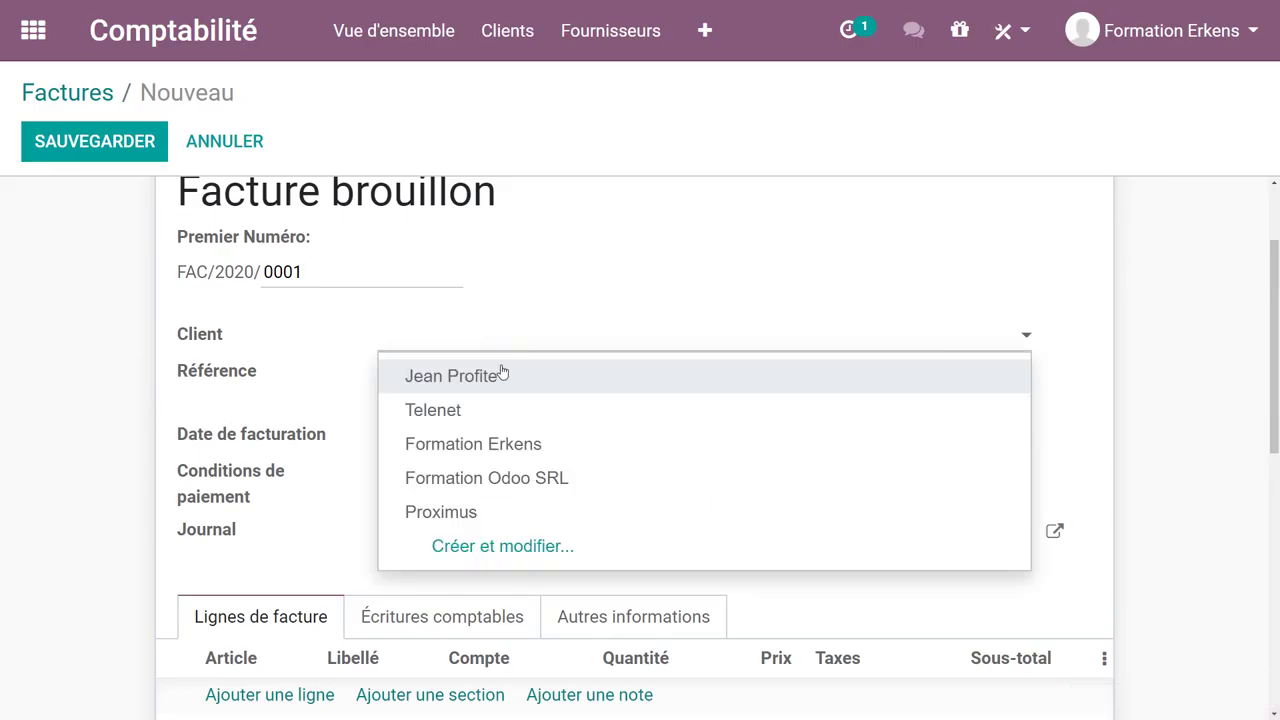
pyautogui.click(439, 421)
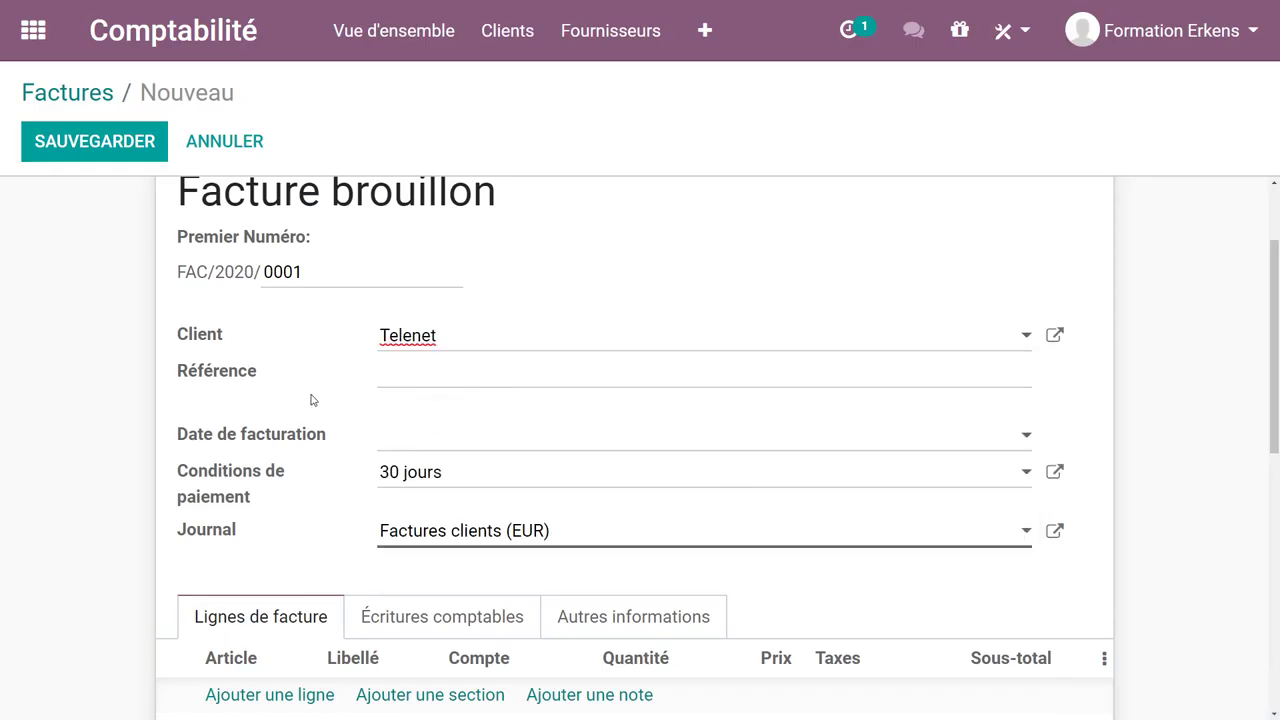
# - Set the invoice reference to FACT2020001 and the invoice date to 05/10/2020
pyautogui.write('FACT001')
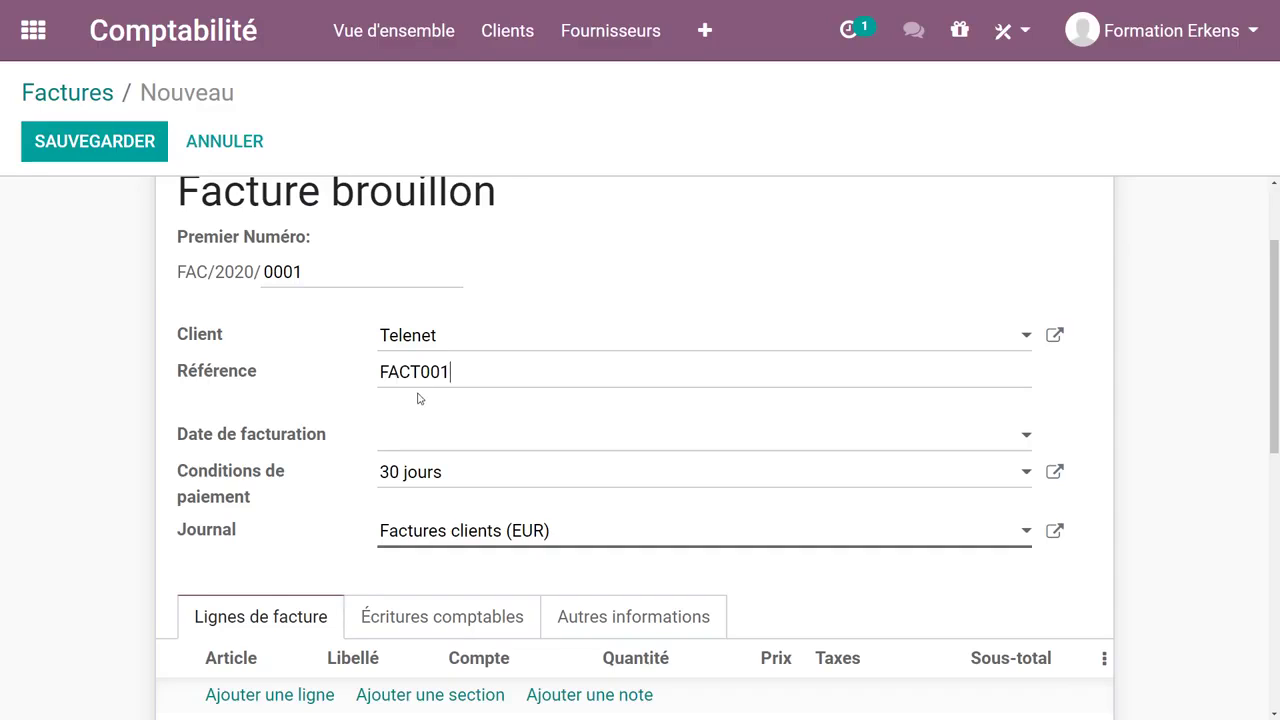
pyautogui.click(427, 375)
pyautogui.write('2020')
pyautogui.click(455, 441)
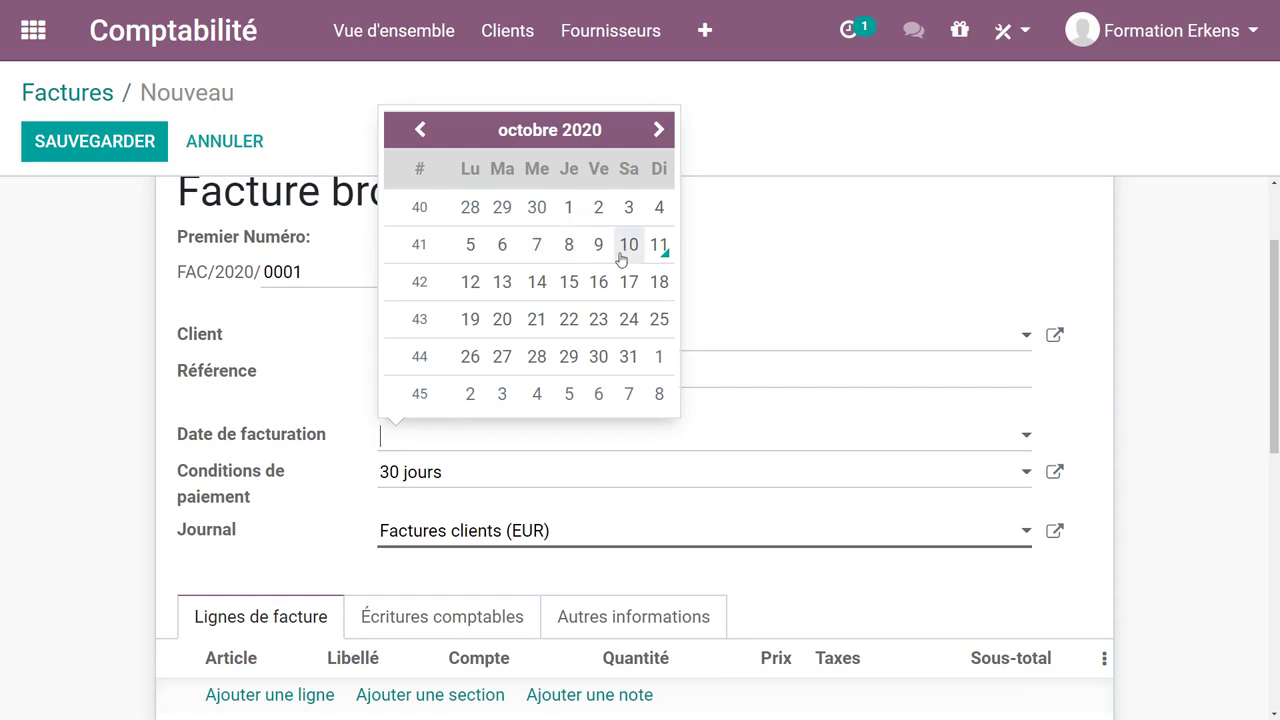
pyautogui.click(468, 282)
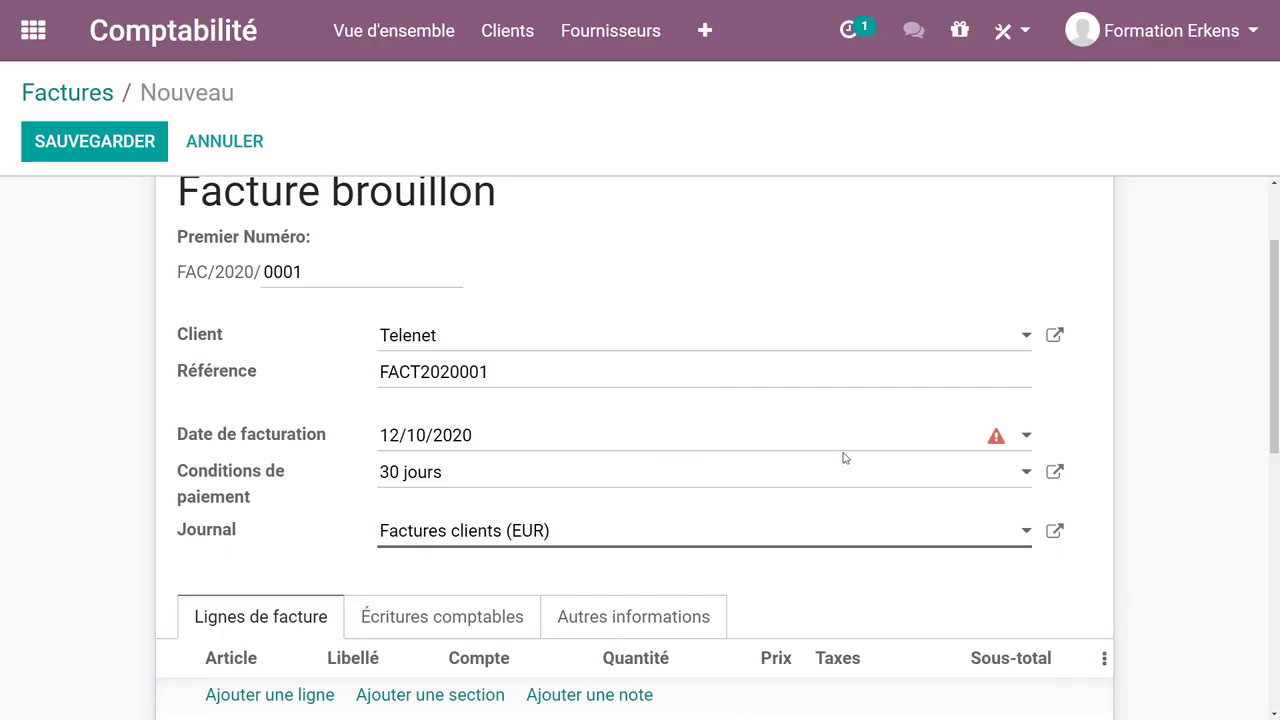
pyautogui.click(1027, 437)
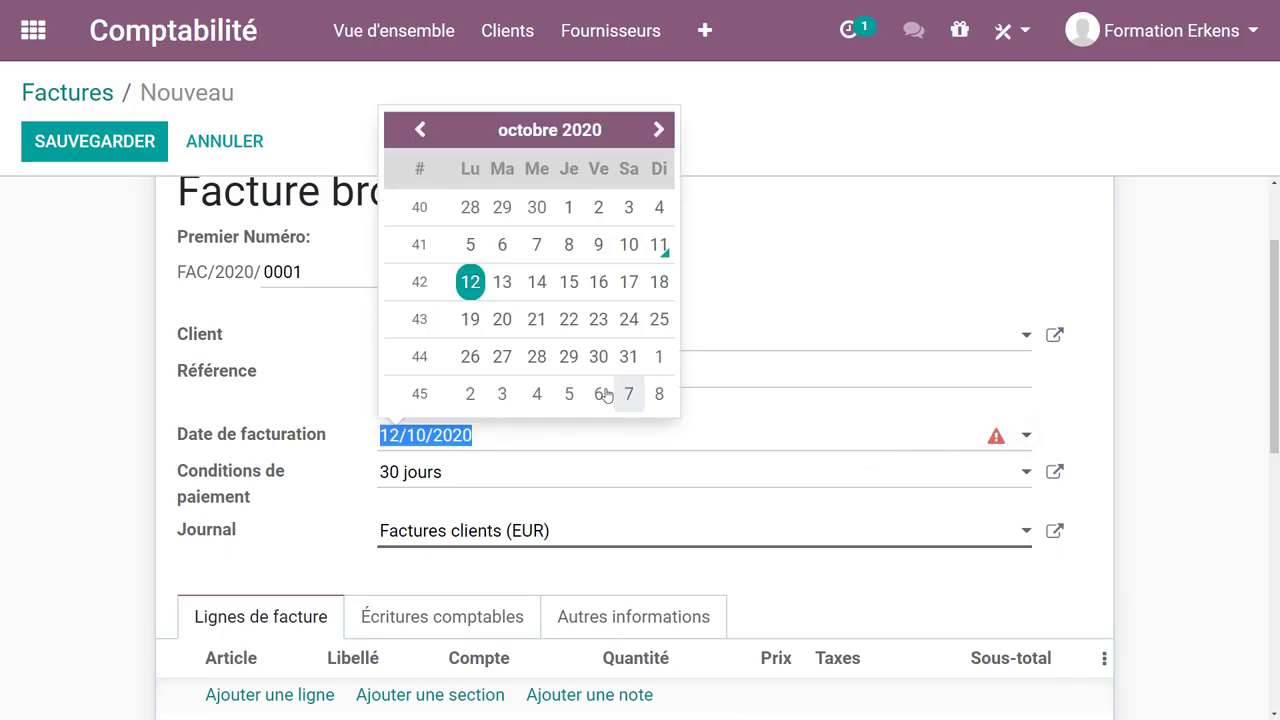
pyautogui.click(469, 246)
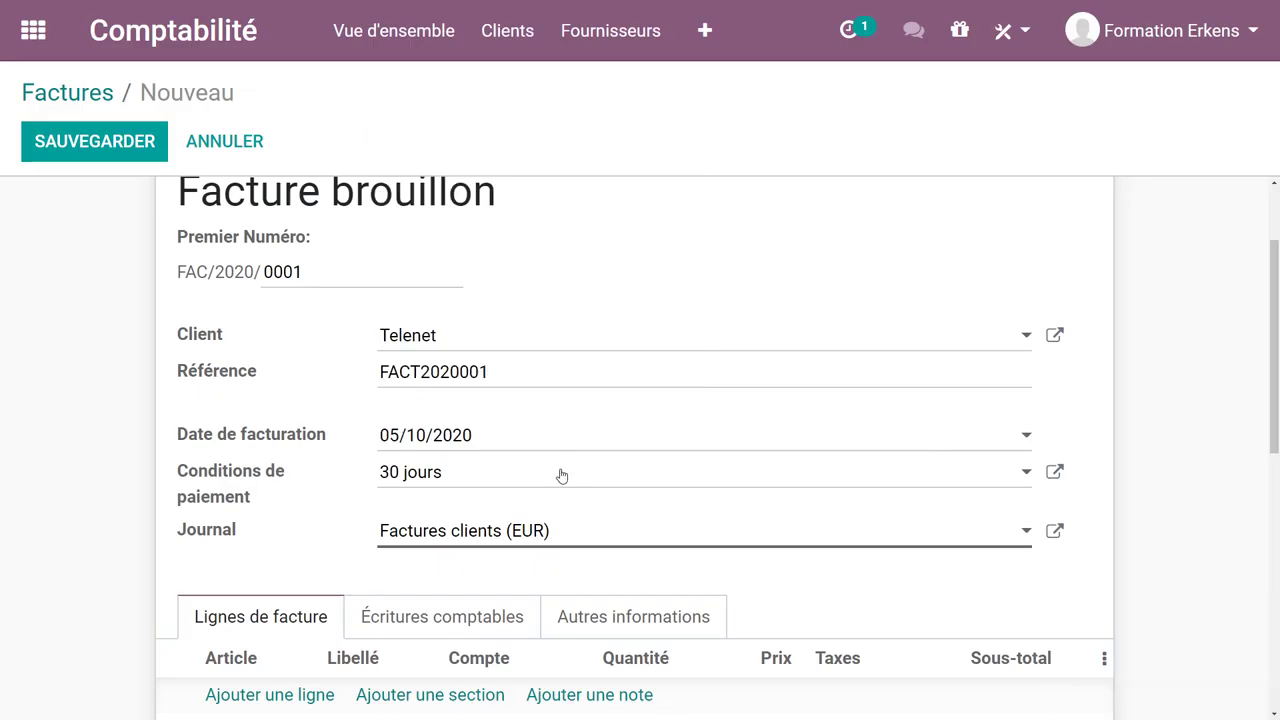
# - Create a new payment term named "8 jours" with the invoice description "Veuillez effectuer le paiement dans les 8 jours"
pyautogui.click(489, 478)
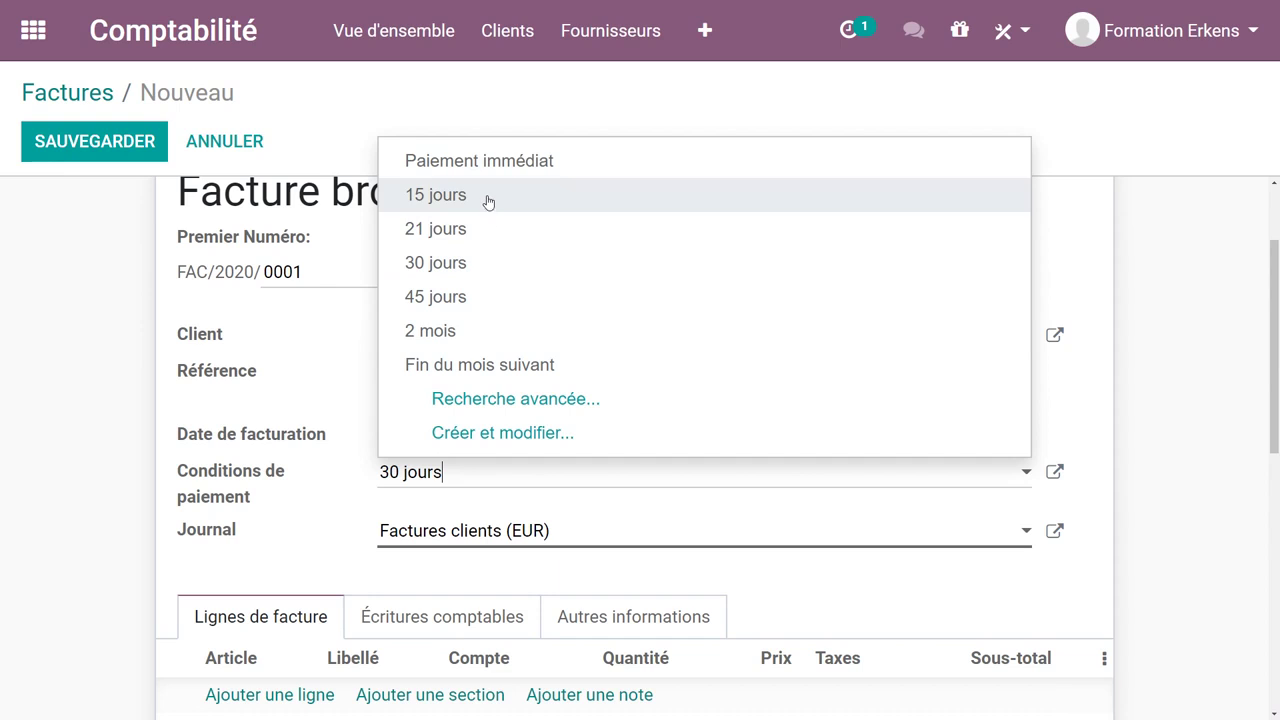
pyautogui.click(487, 433)
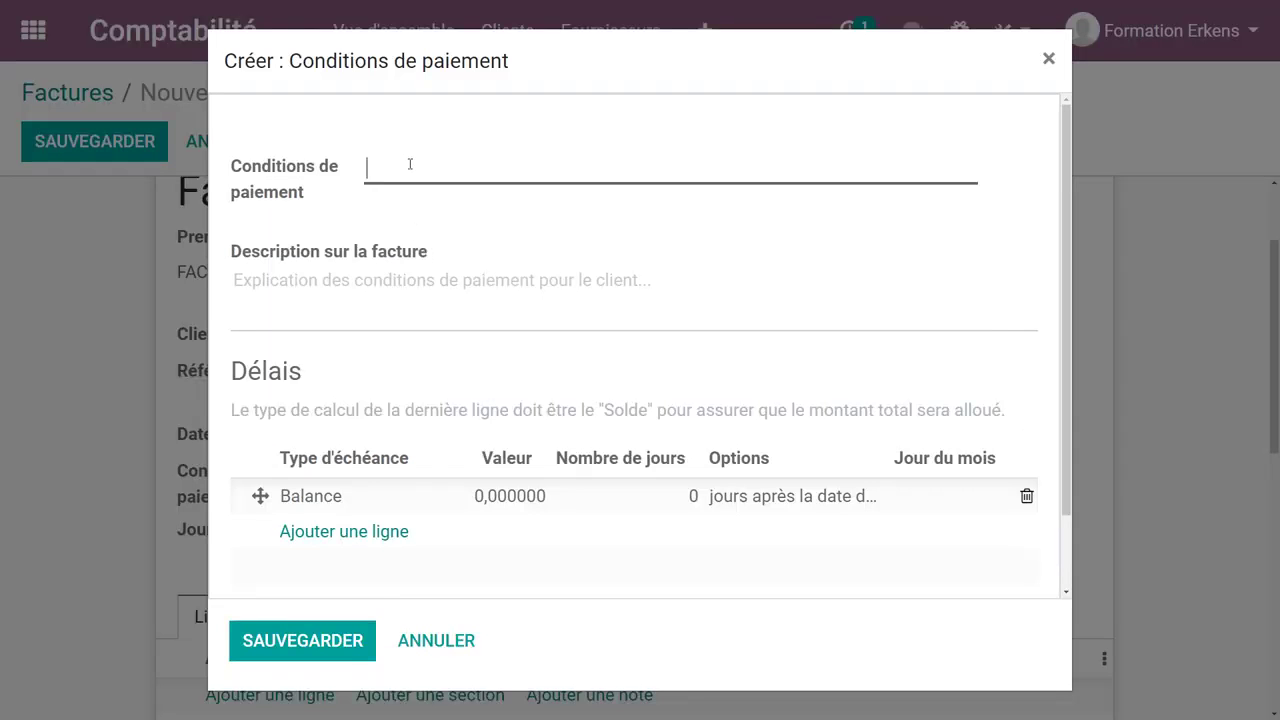
pyautogui.write('8 jours')
pyautogui.click(355, 288)
pyautogui.write('Veuilles')
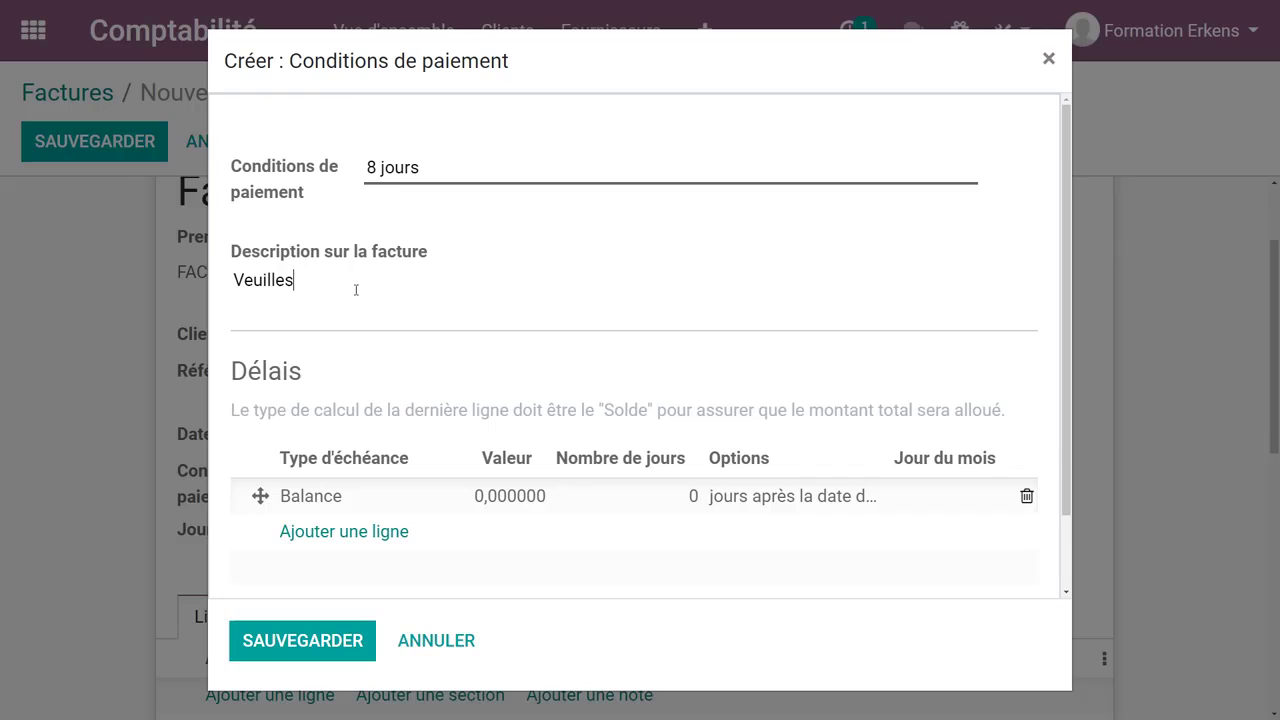
pyautogui.press('BackSpace')
pyautogui.write('z effectuer le paiement')
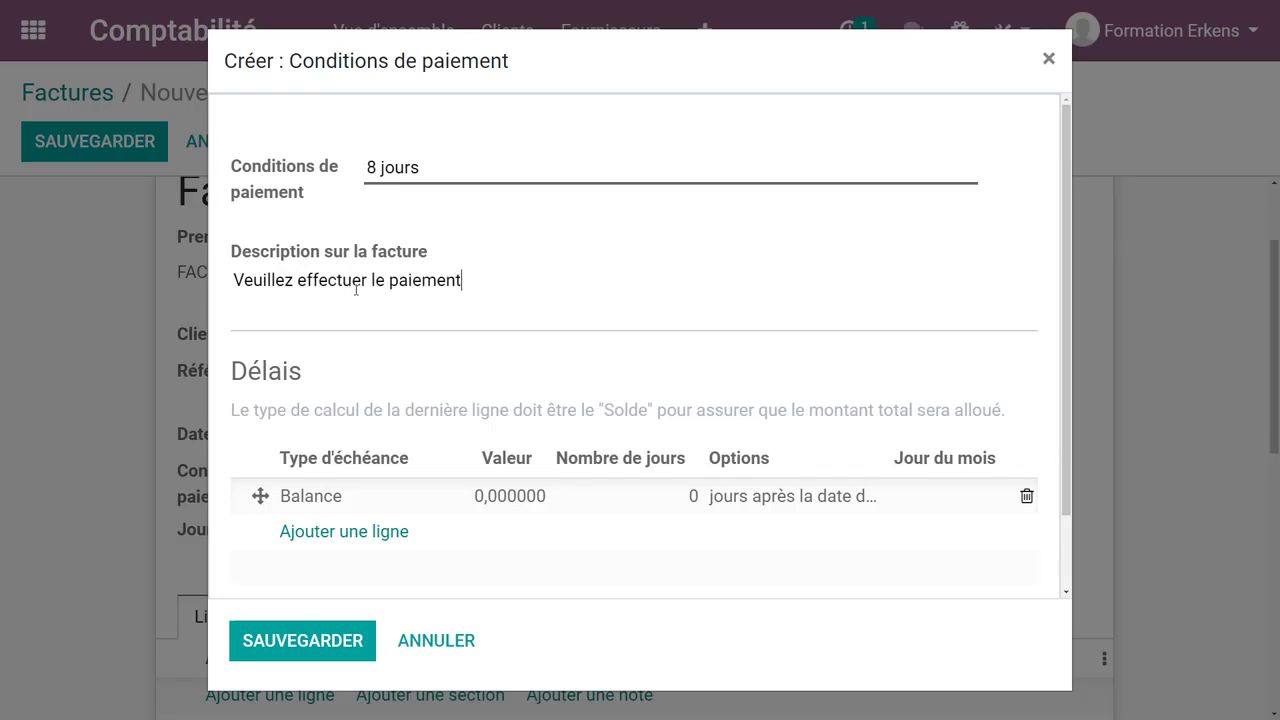
pyautogui.write(' dans les 8 jjou')
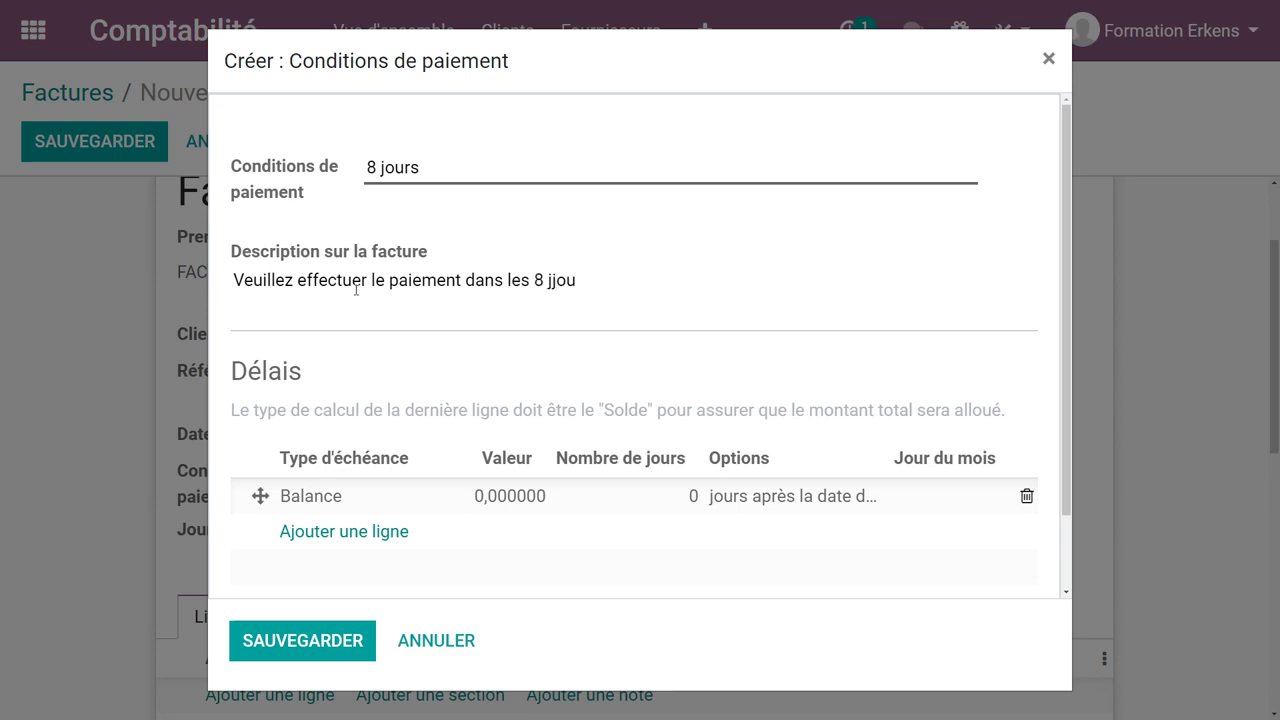
pyautogui.write('rou')
# - Make the payment term's balance due 8 days after the invoice date and save the payment term
pyautogui.click(533, 500)
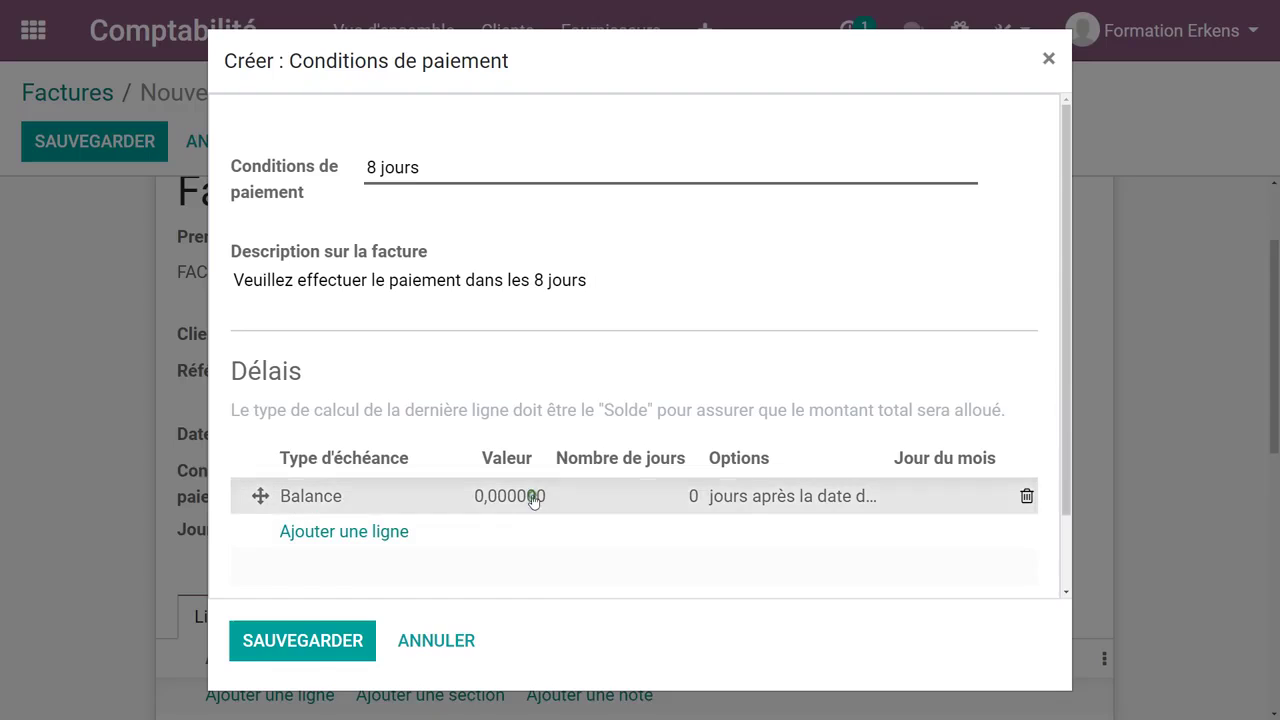
pyautogui.moveTo(293, 420); pyautogui.dragTo(241, 425)
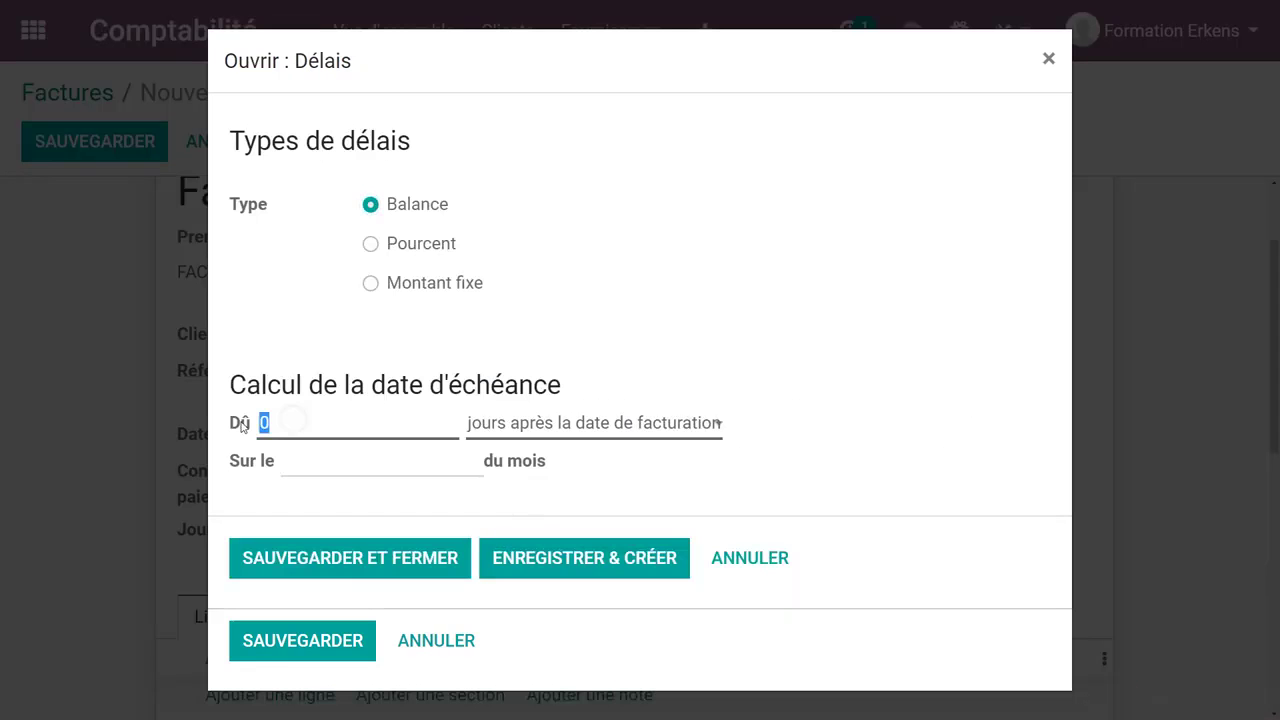
pyautogui.write('8')
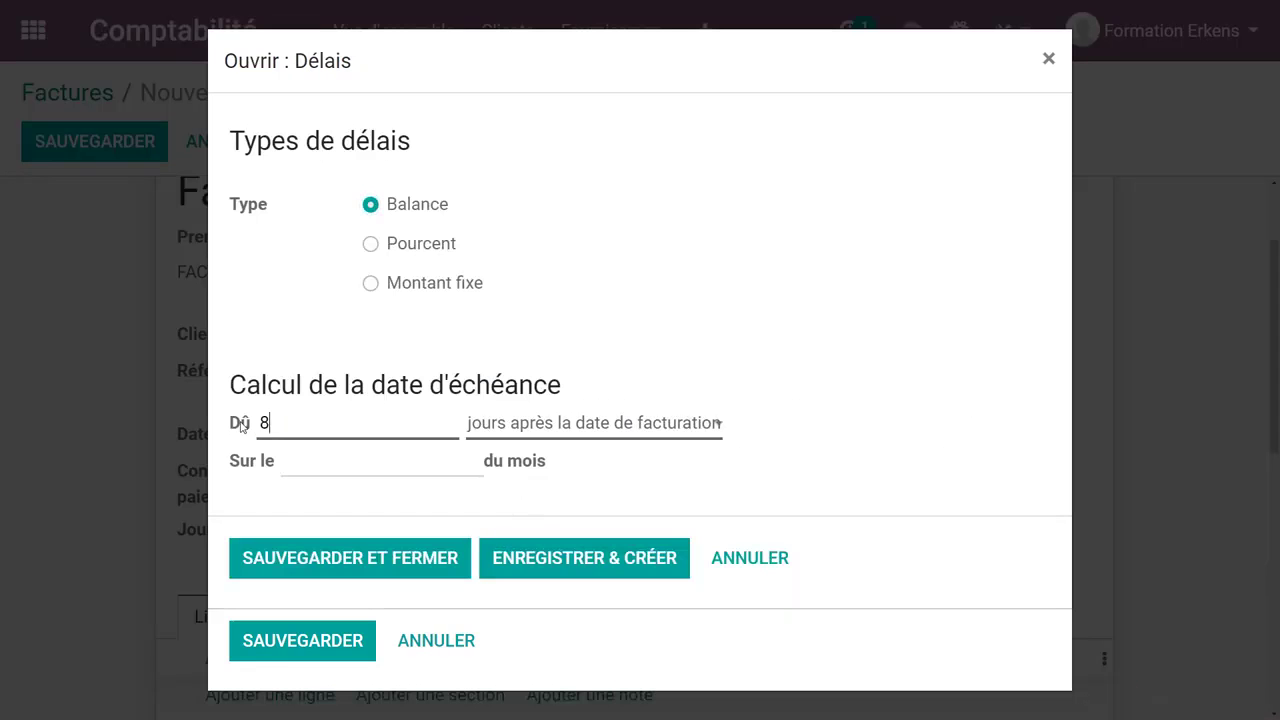
pyautogui.click(374, 568)
pyautogui.click(301, 643)
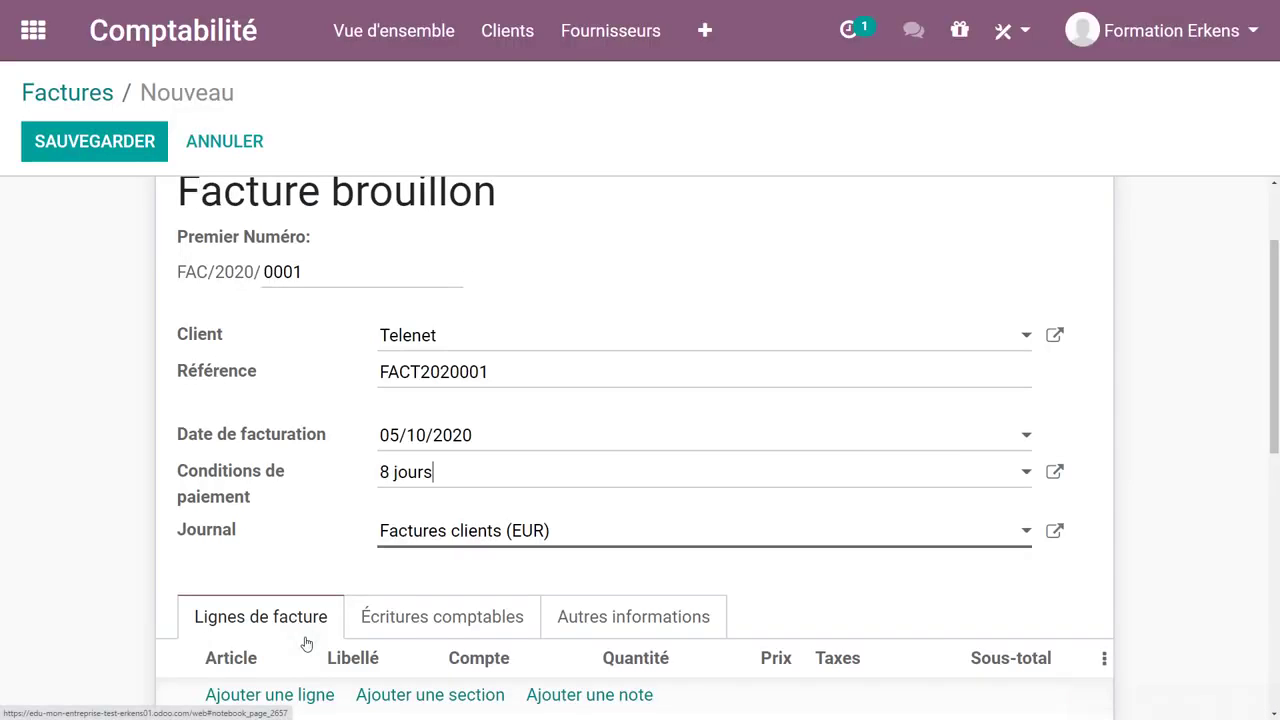
# - Add an invoice line for the article Formation Odoo de base with a quantity of 3
pyautogui.scroll(-1, 279, 557)
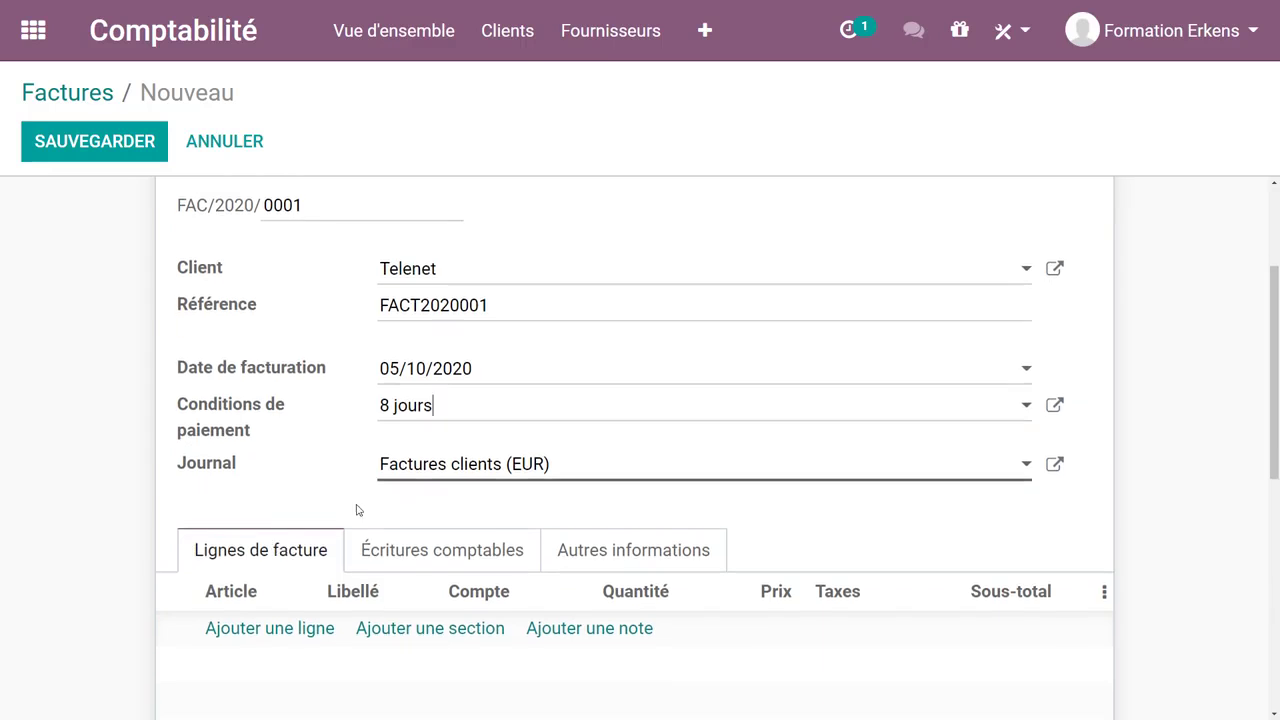
pyautogui.scroll(-2, 451, 510)
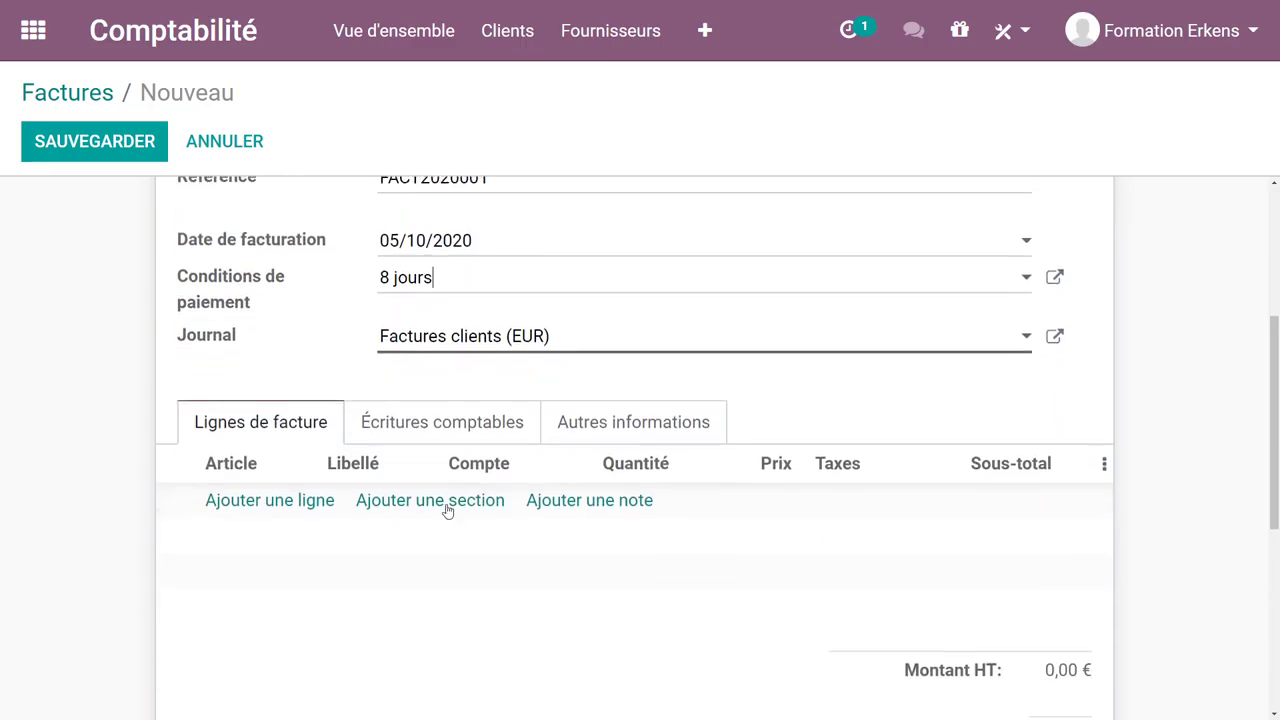
pyautogui.click(258, 500)
pyautogui.click(291, 502)
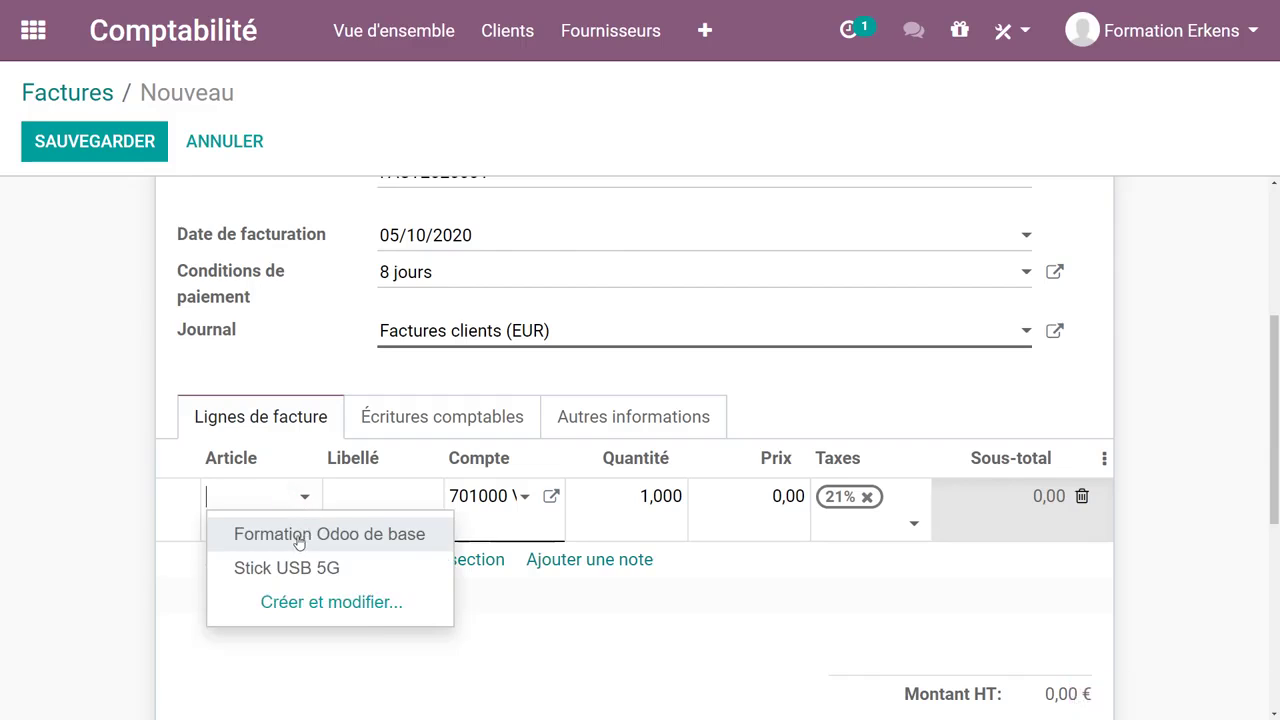
pyautogui.click(298, 538)
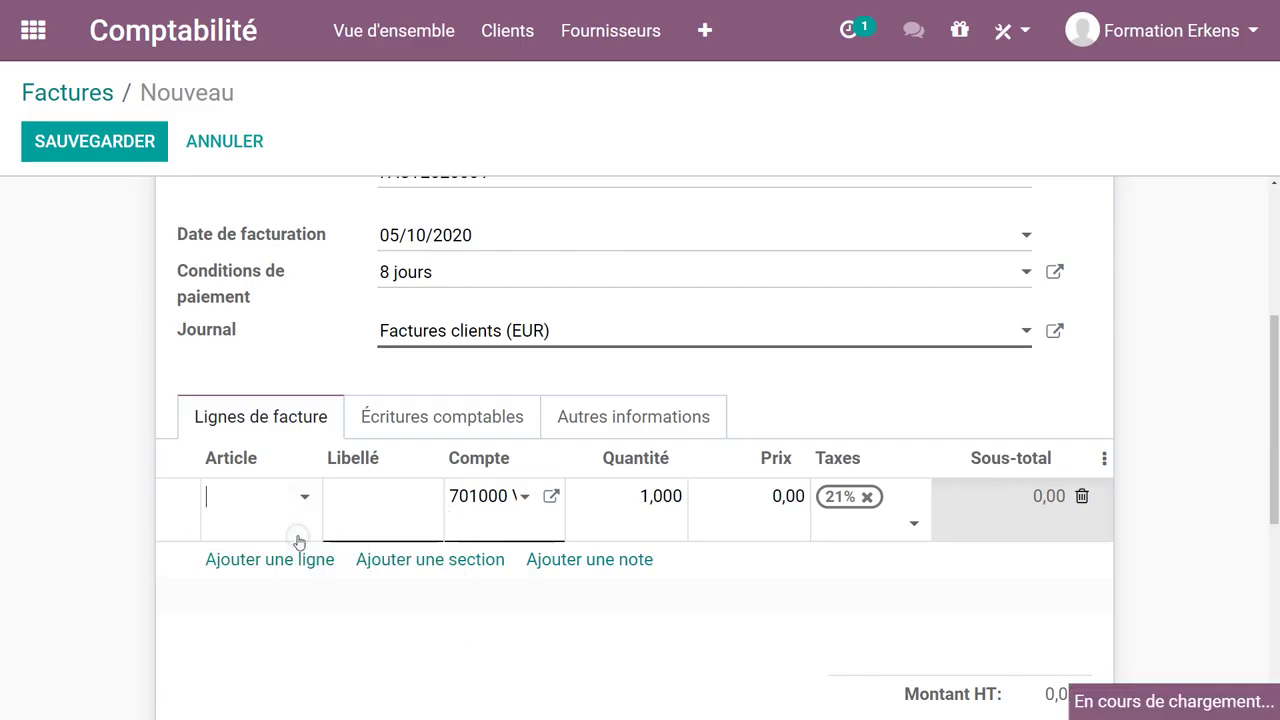
pyautogui.doubleClick(636, 496)
pyautogui.write('3')
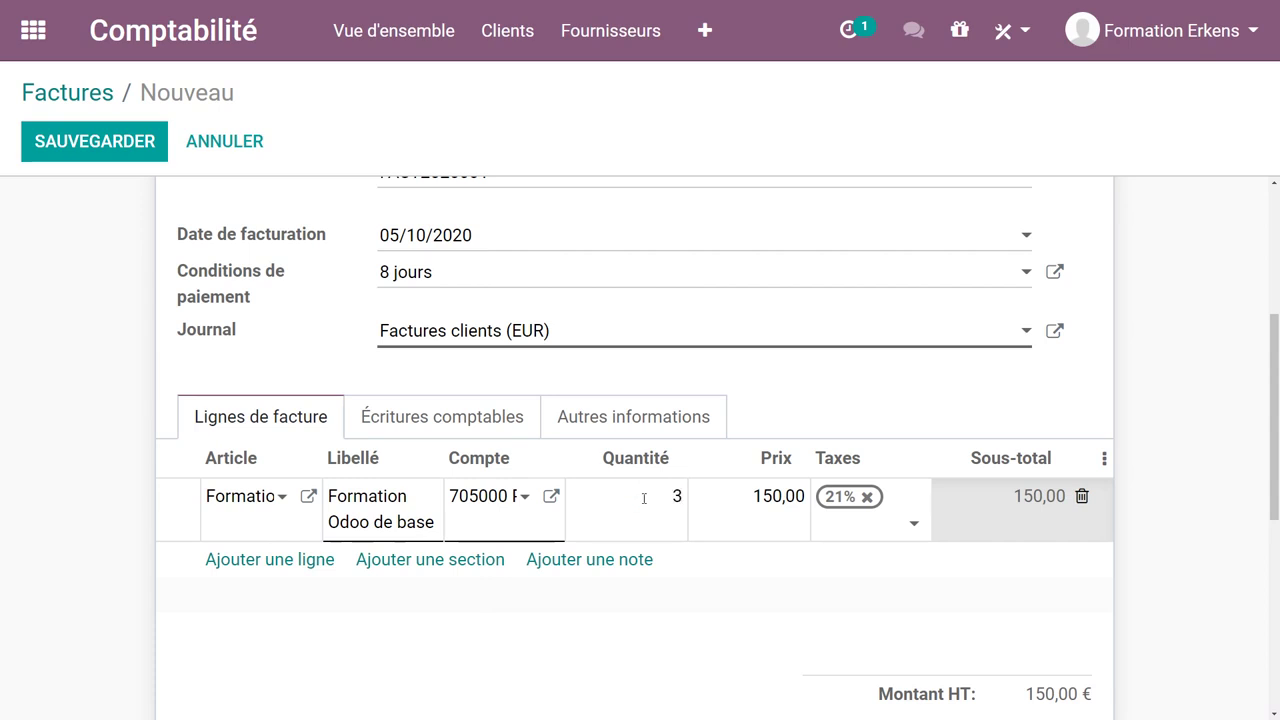
pyautogui.press('Tab')
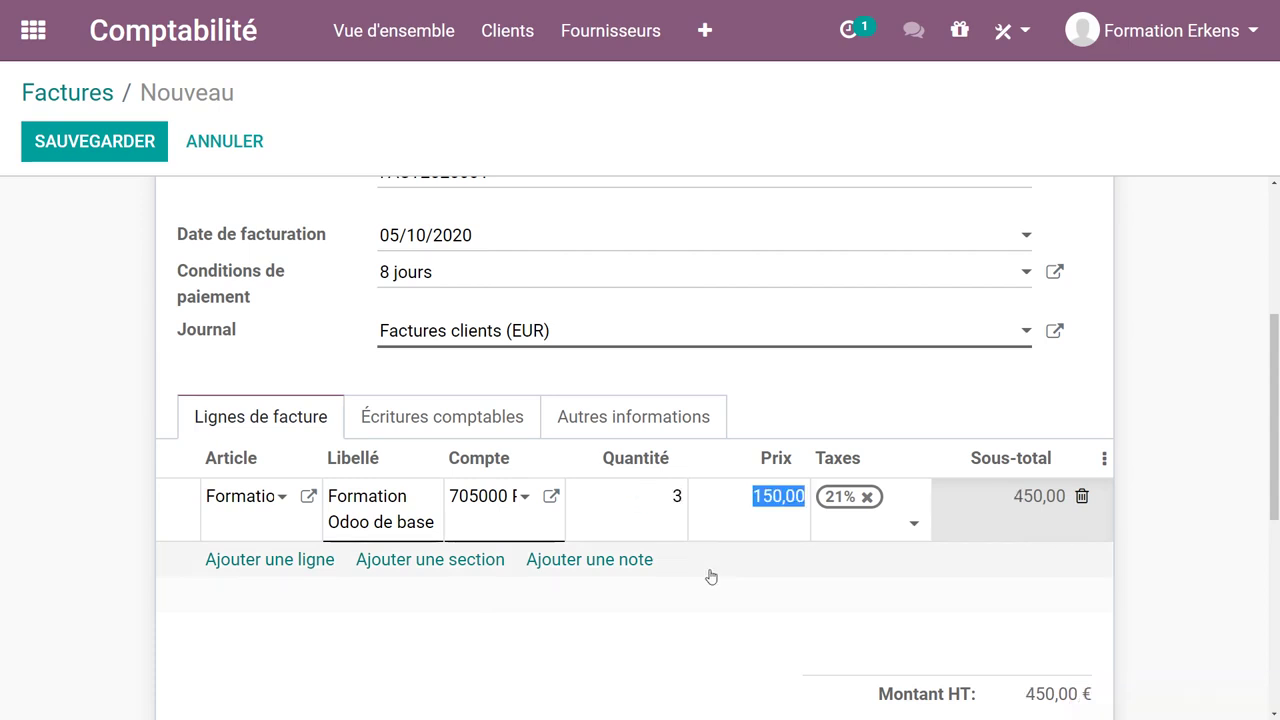
# - Add a second invoice line for the article Stick USB 5G with a quantity of 2
pyautogui.click(288, 560)
pyautogui.scroll(-2, 309, 557)
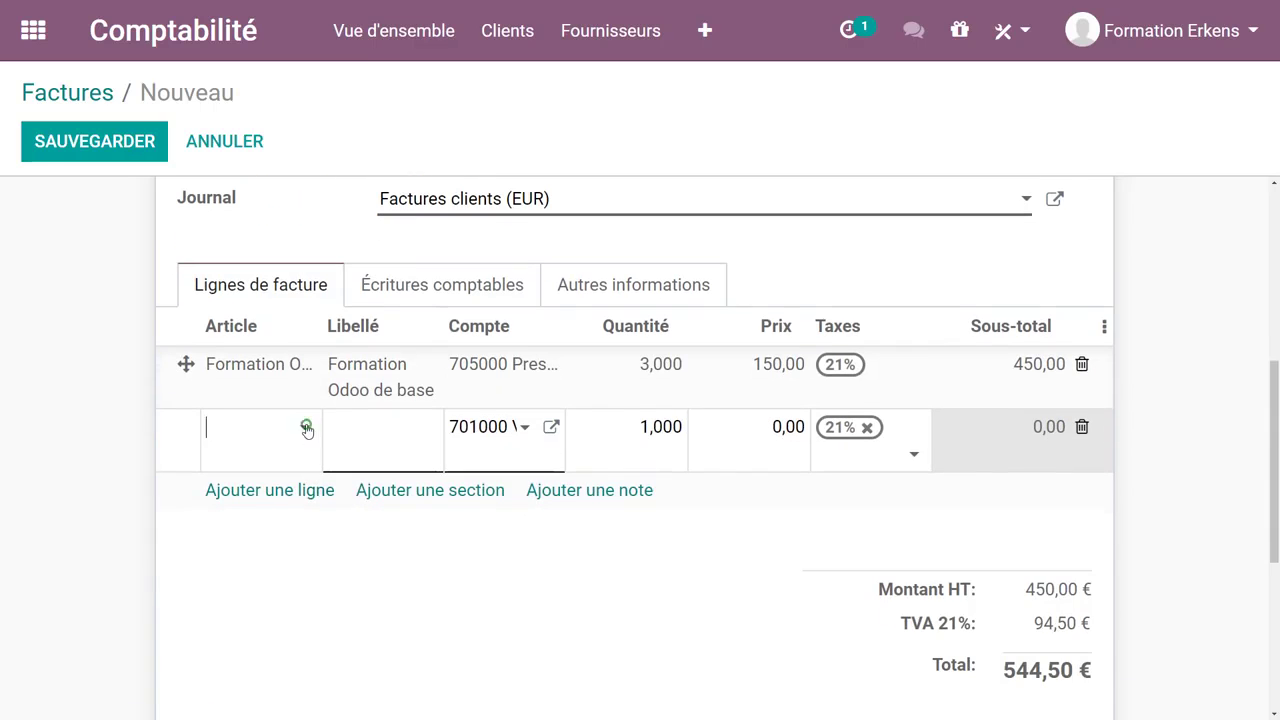
pyautogui.click(307, 428)
pyautogui.click(303, 497)
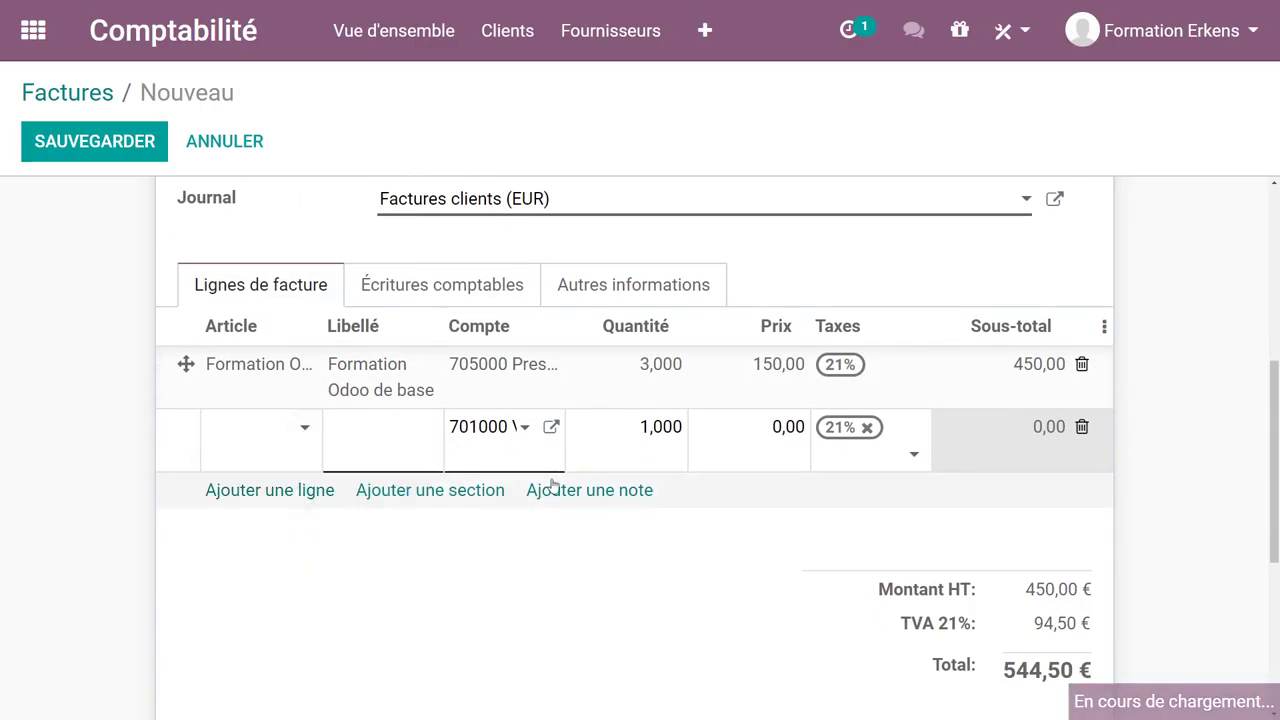
pyautogui.click(643, 427)
pyautogui.doubleClick(643, 427)
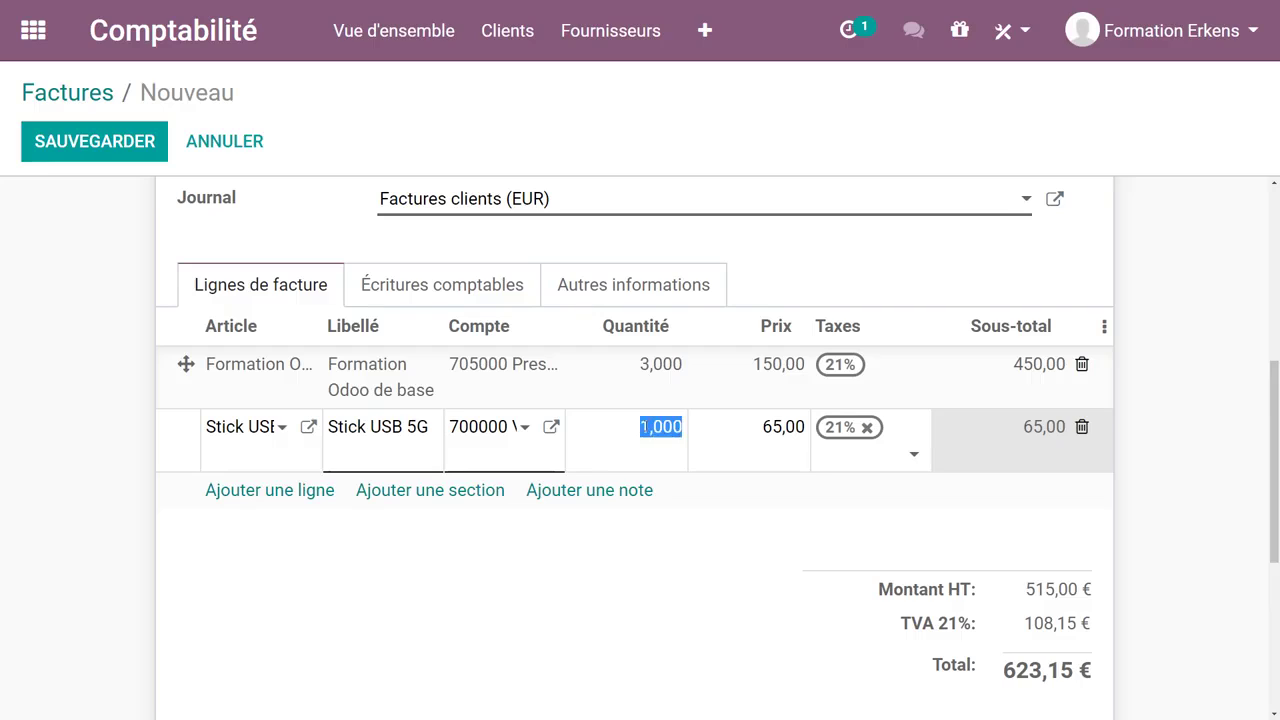
pyautogui.write('2')
pyautogui.press('Tab')
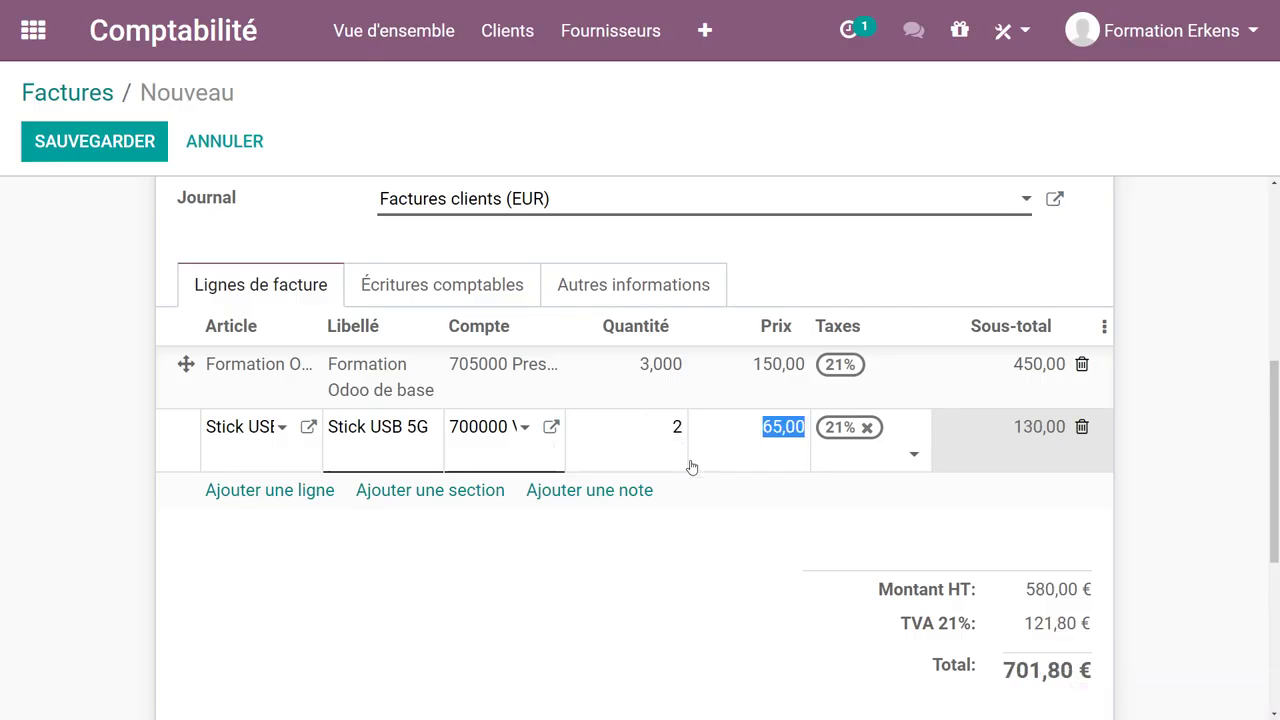
# - Review the invoice's totals and the accounting entries generated from its lines
pyautogui.scroll(-1, 722, 522)
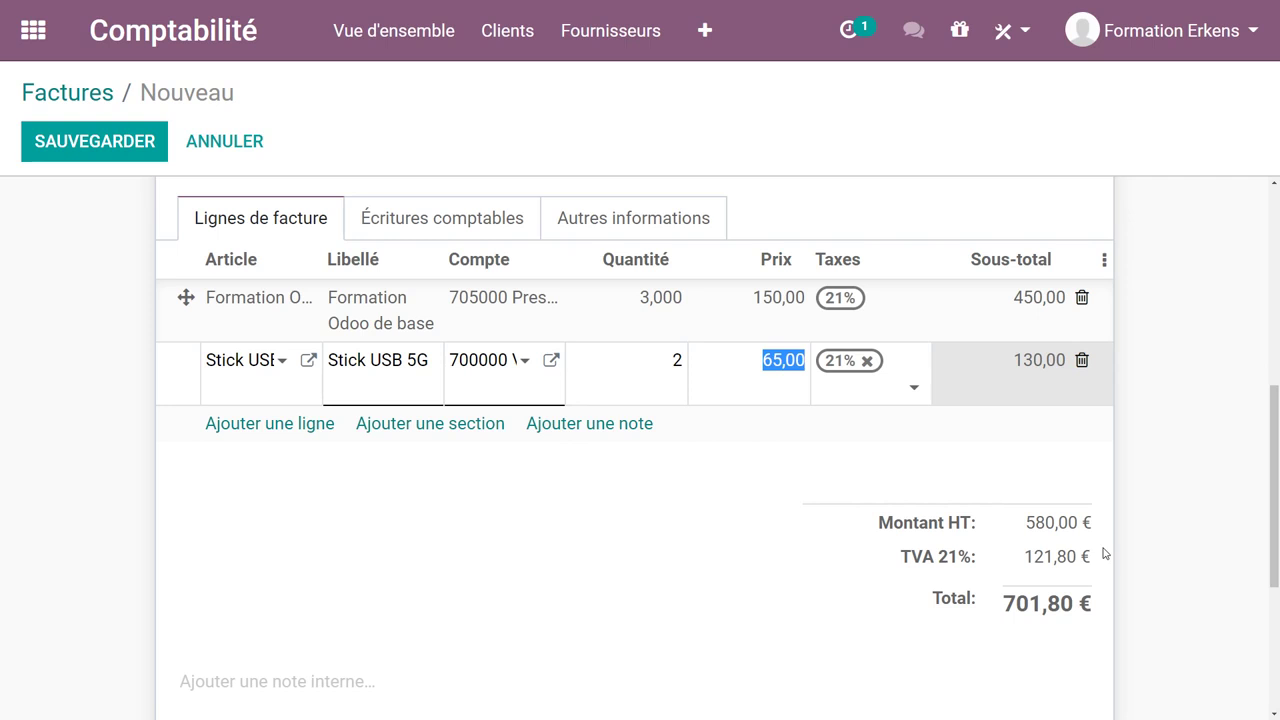
pyautogui.scroll(-2, 666, 554)
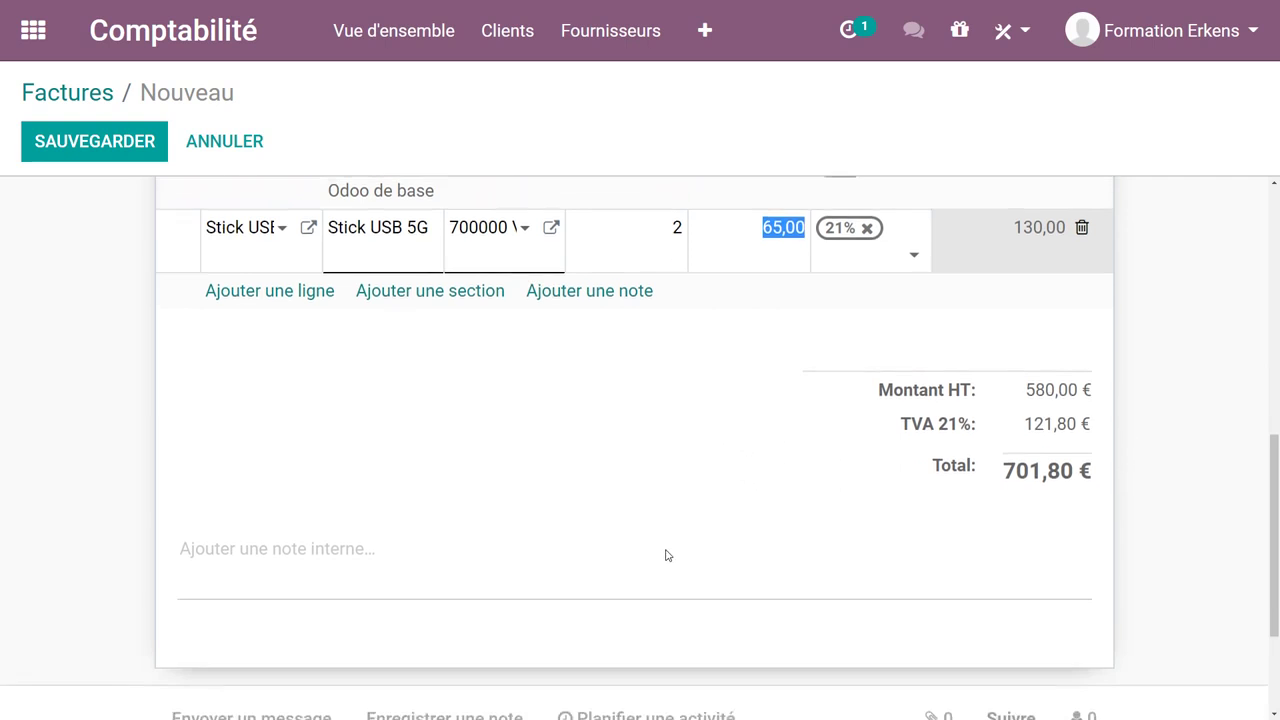
pyautogui.scroll(3, 640, 520)
pyautogui.click(463, 287)
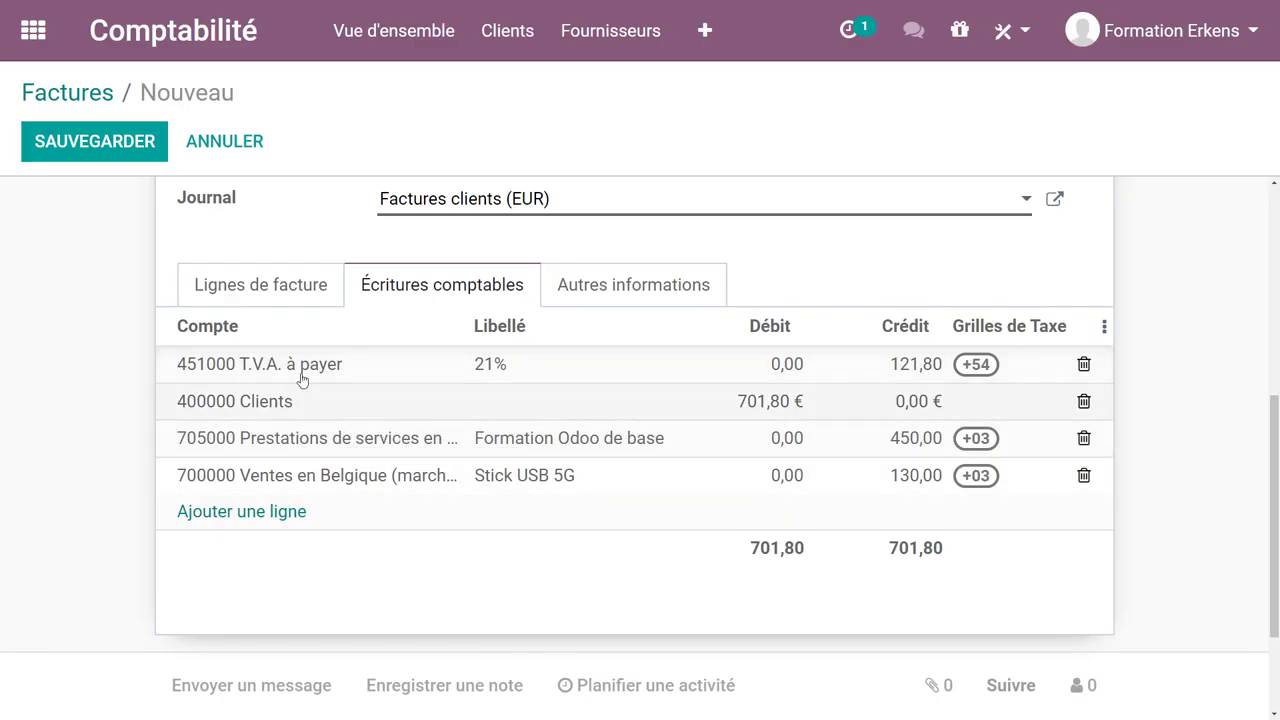
pyautogui.click(272, 282)
# - Review the invoice's other information, including the available fiscal positions and the payment details, keeping Régime National
pyautogui.click(598, 282)
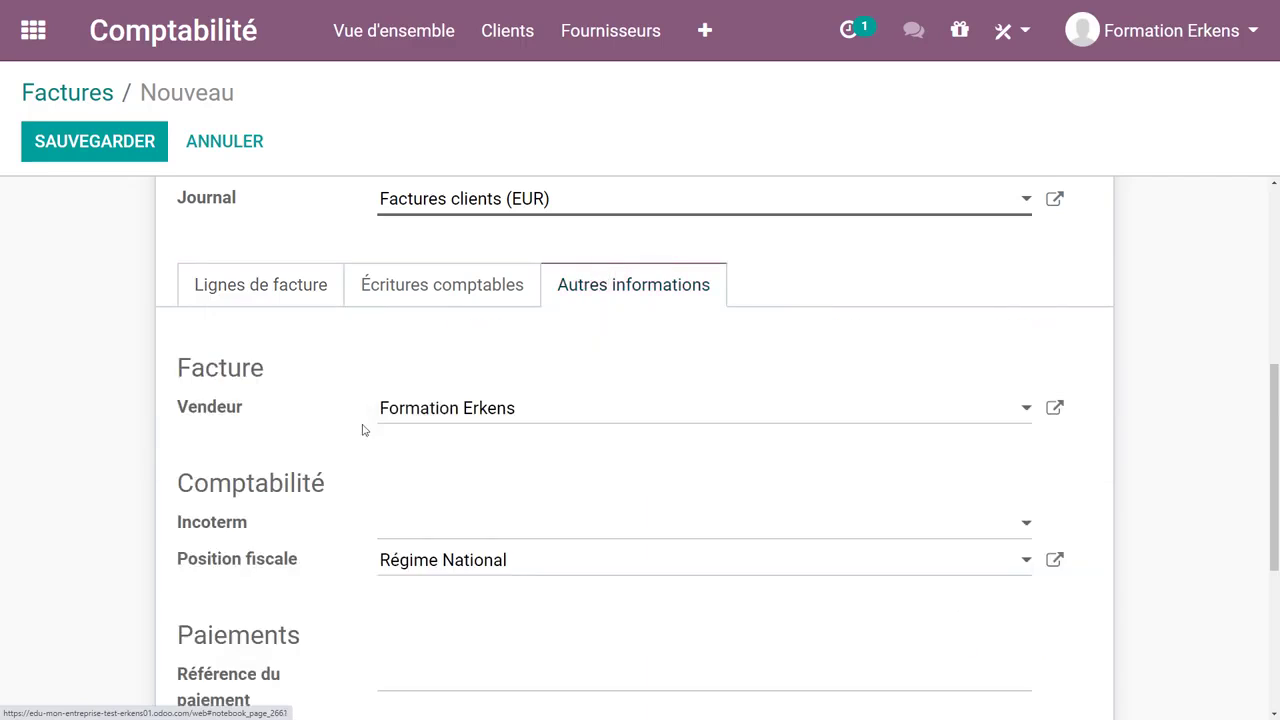
pyautogui.scroll(-1, 278, 460)
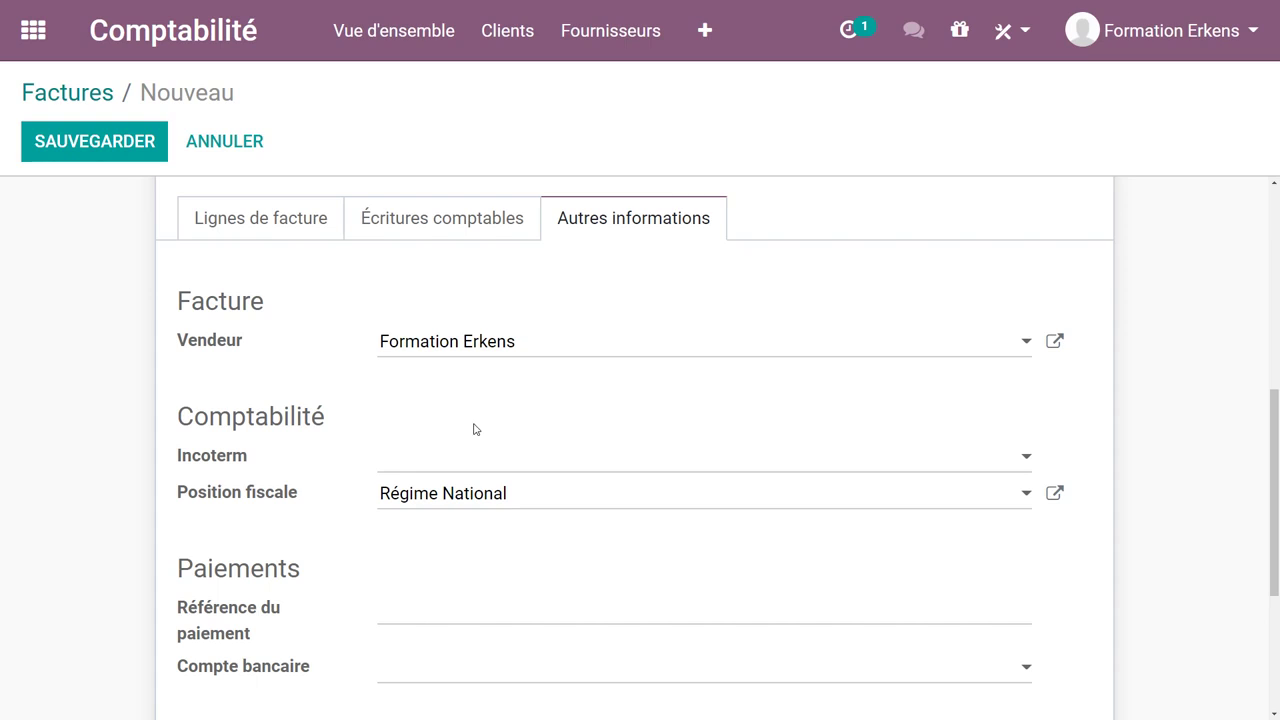
pyautogui.scroll(-1, 318, 524)
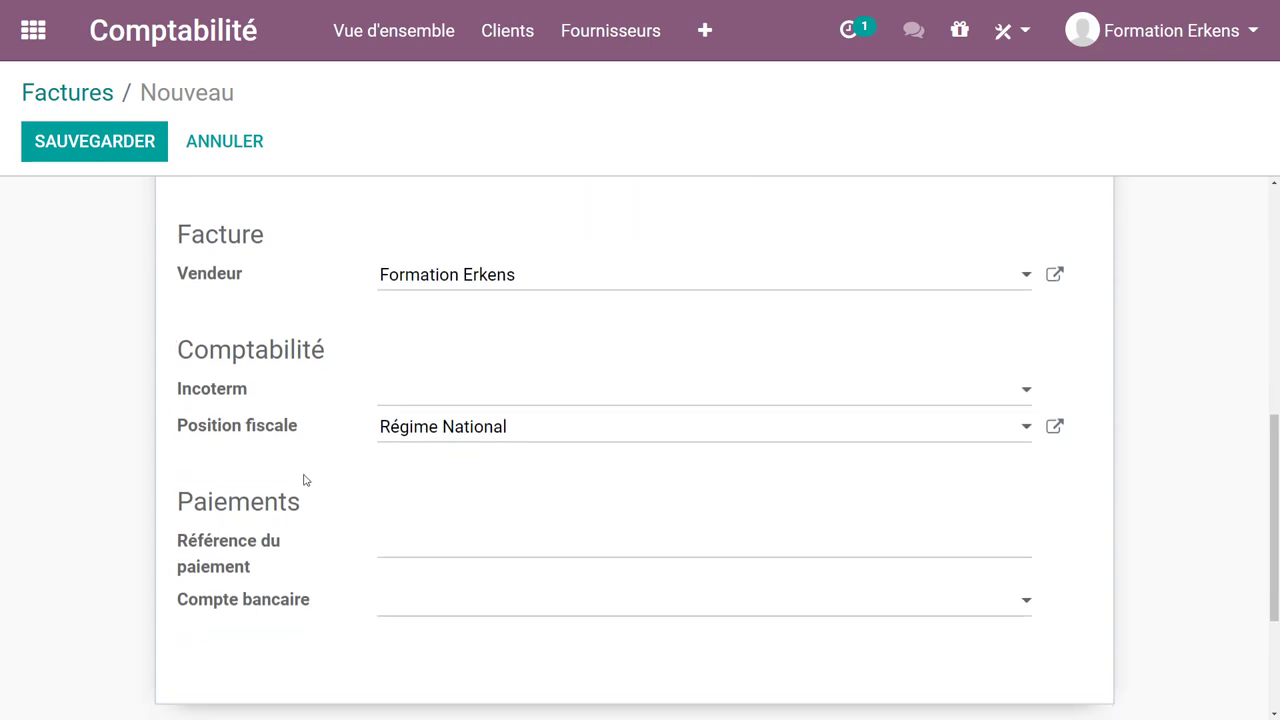
pyautogui.click(509, 434)
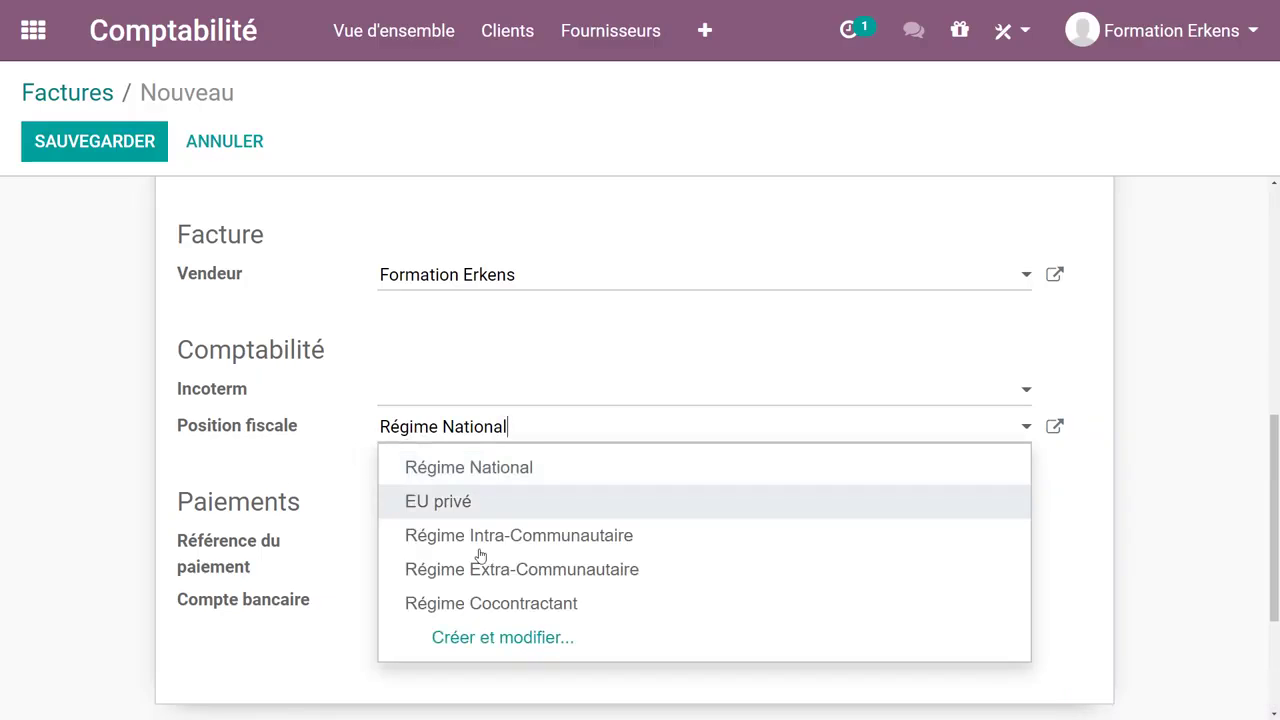
pyautogui.click(312, 473)
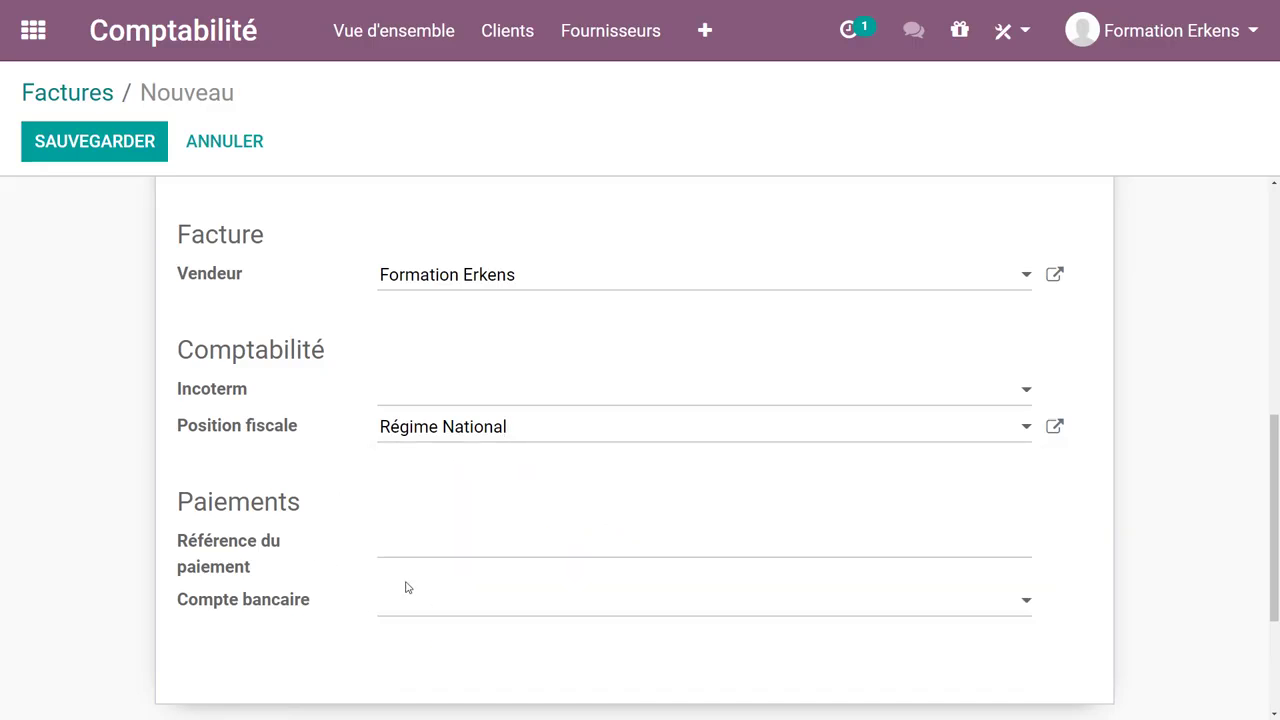
pyautogui.scroll(2, 292, 492)
pyautogui.scroll(-2, 330, 510)
pyautogui.scroll(3, 240, 363)
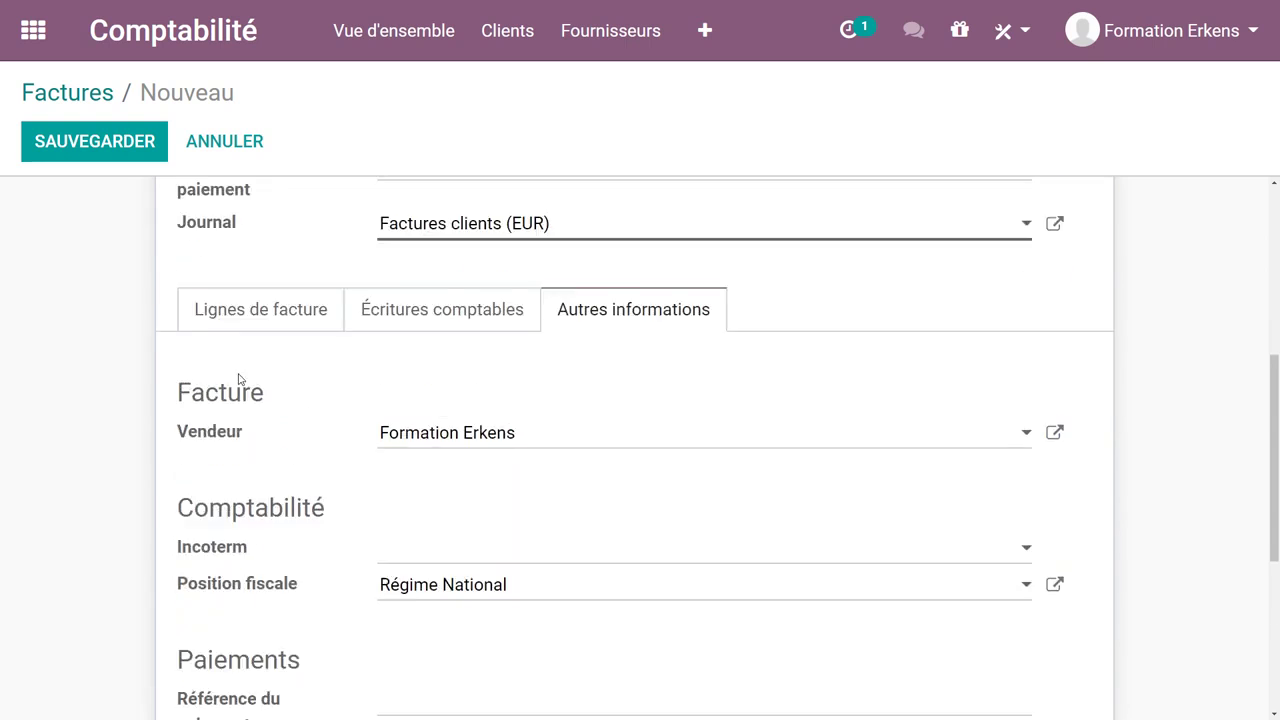
# - Preview the draft invoice as the customer sees it and examine it from header to footer
pyautogui.scroll(3, 250, 366)
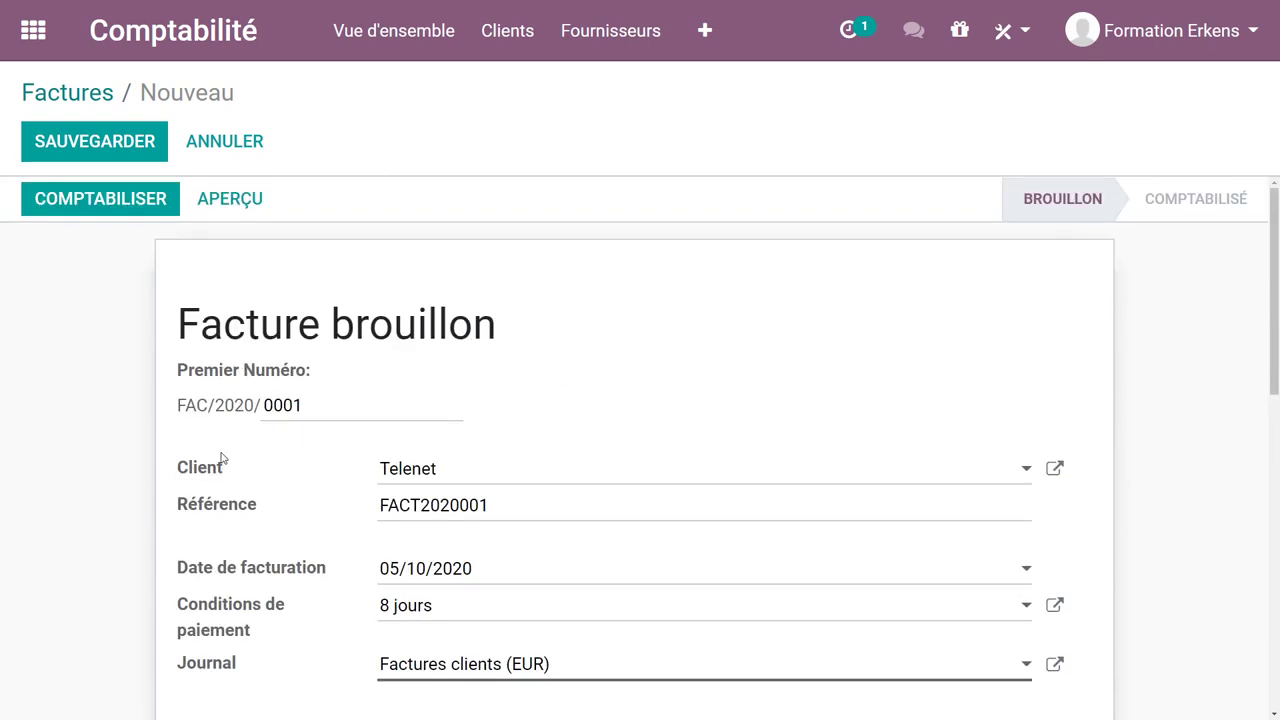
pyautogui.click(220, 206)
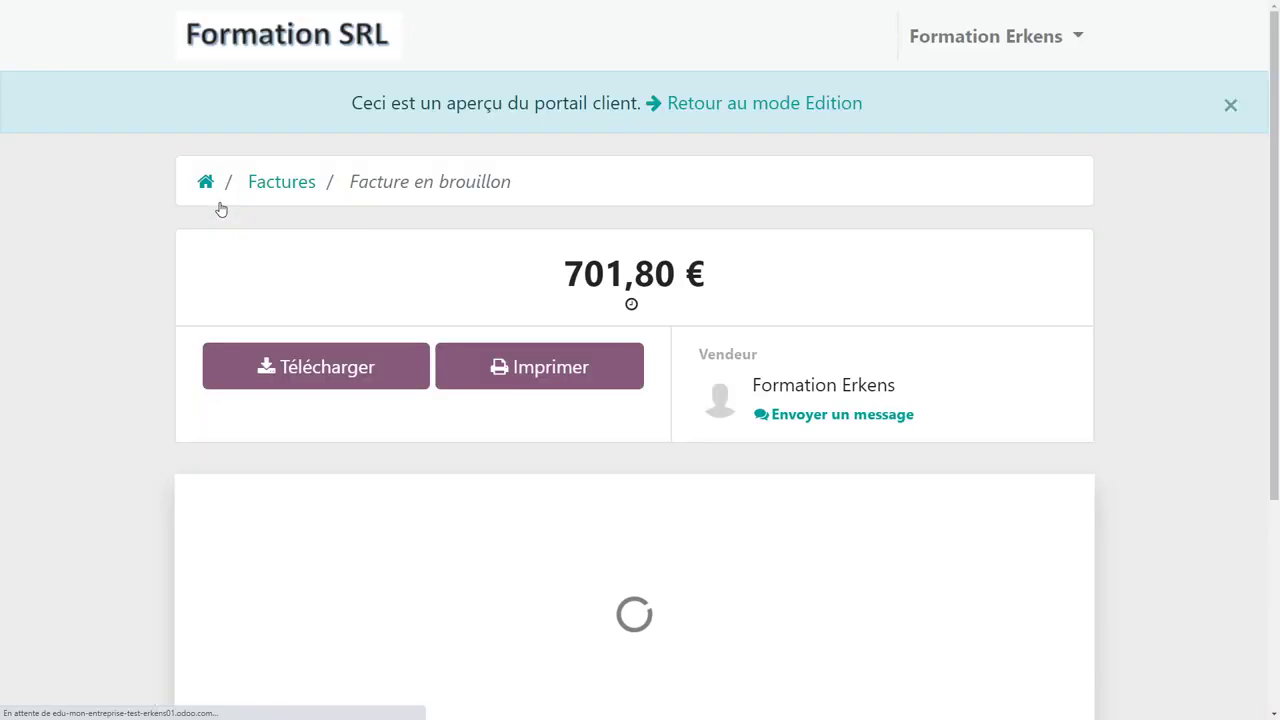
pyautogui.scroll(-1, 155, 431)
pyautogui.scroll(-5, 155, 431)
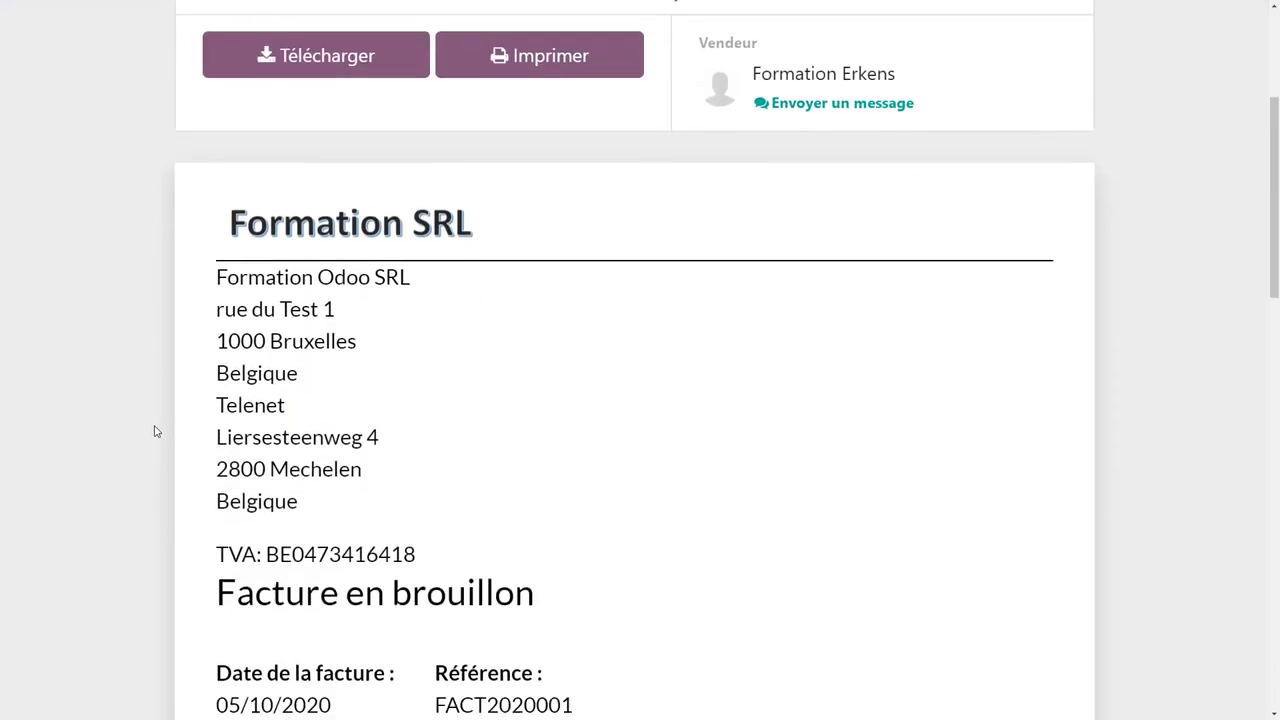
pyautogui.scroll(-5, 155, 431)
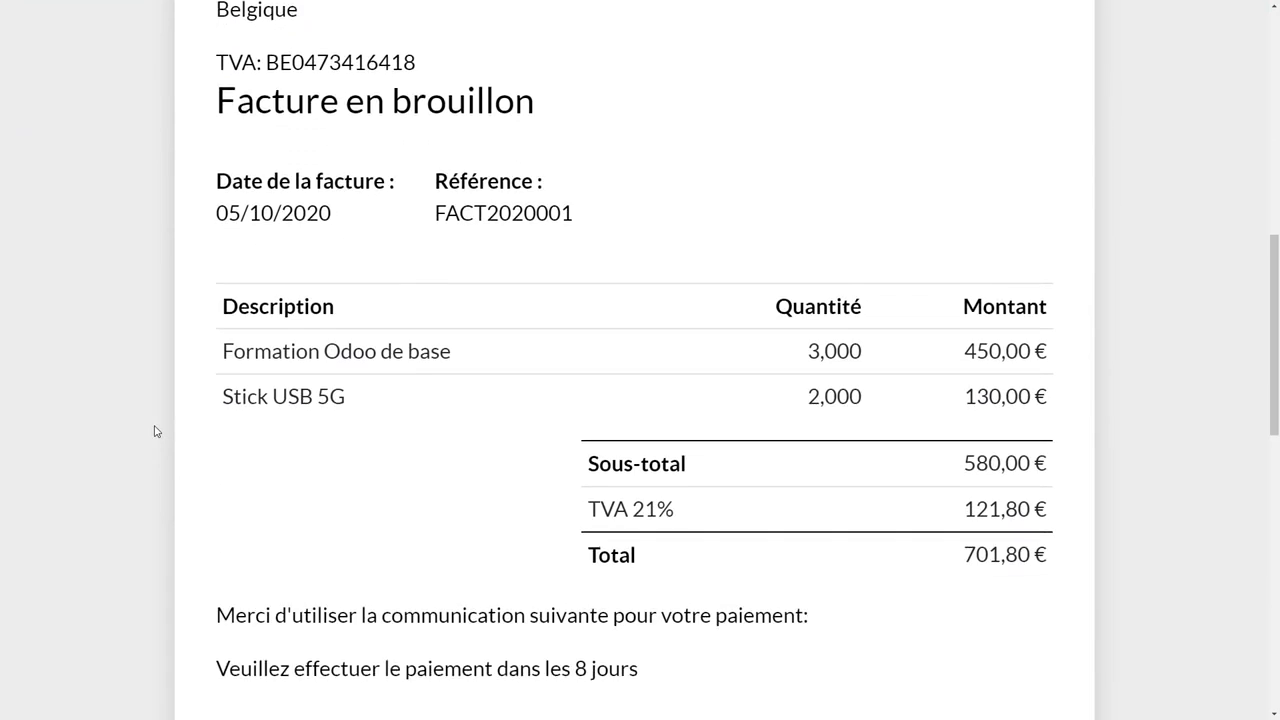
pyautogui.scroll(-2, 155, 431)
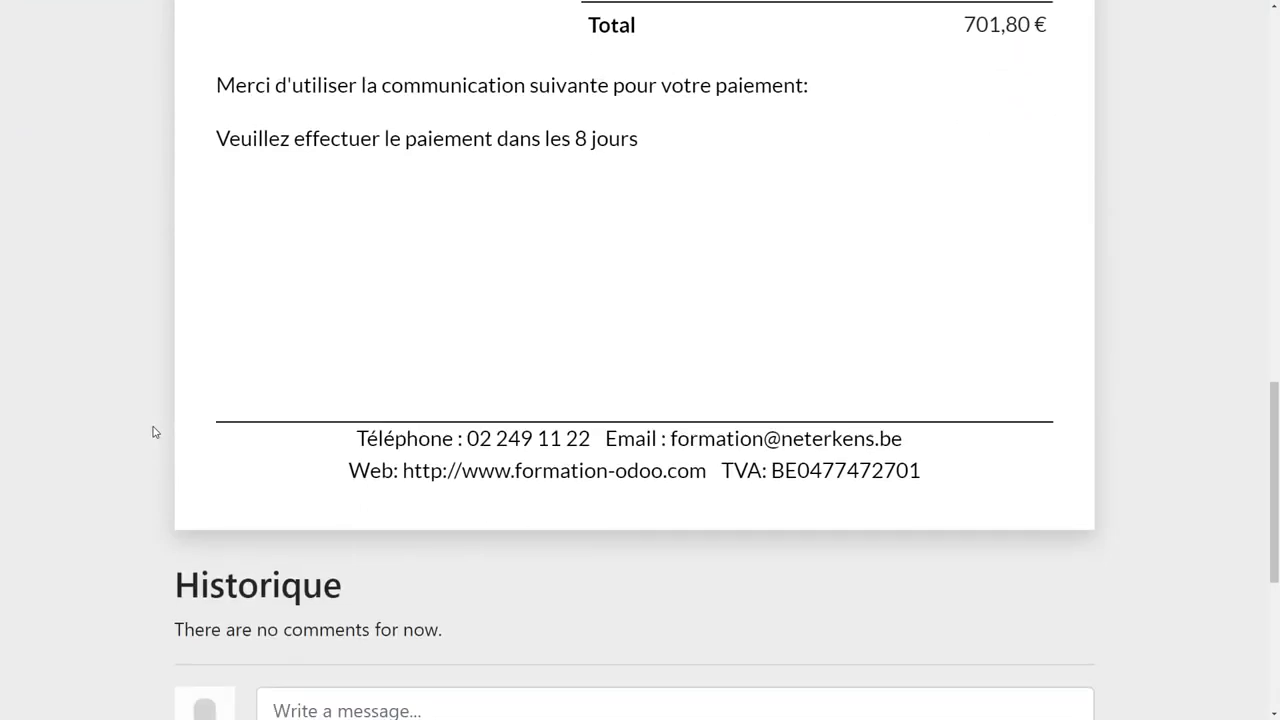
pyautogui.scroll(3, 155, 431)
pyautogui.scroll(9, 155, 431)
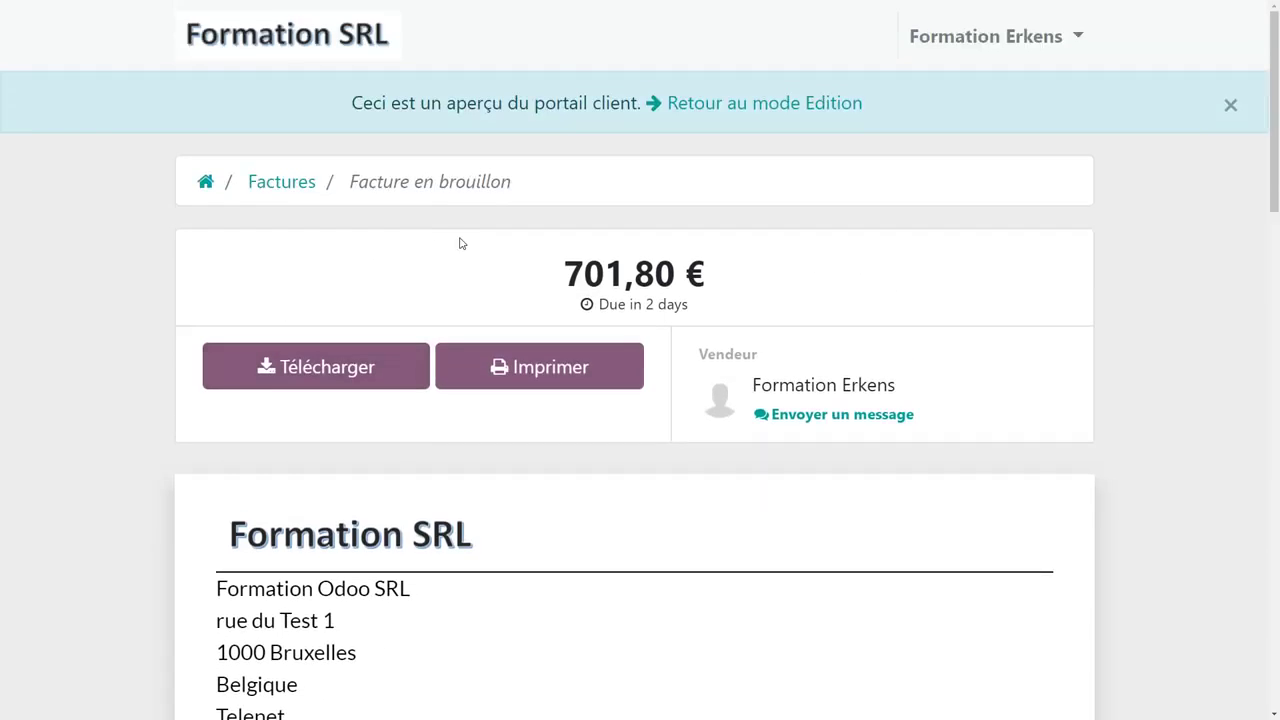
# - Leave the customer preview for edit mode and post the draft invoice
pyautogui.click(750, 104)
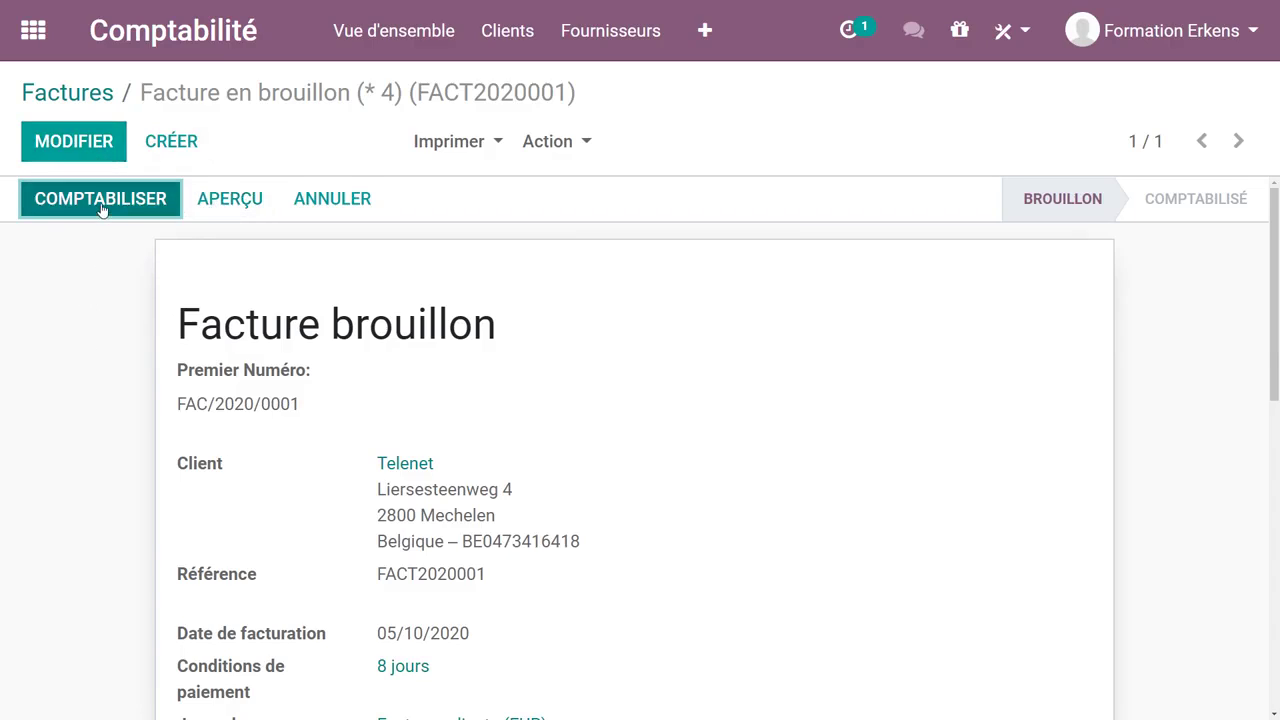
pyautogui.click(101, 199)
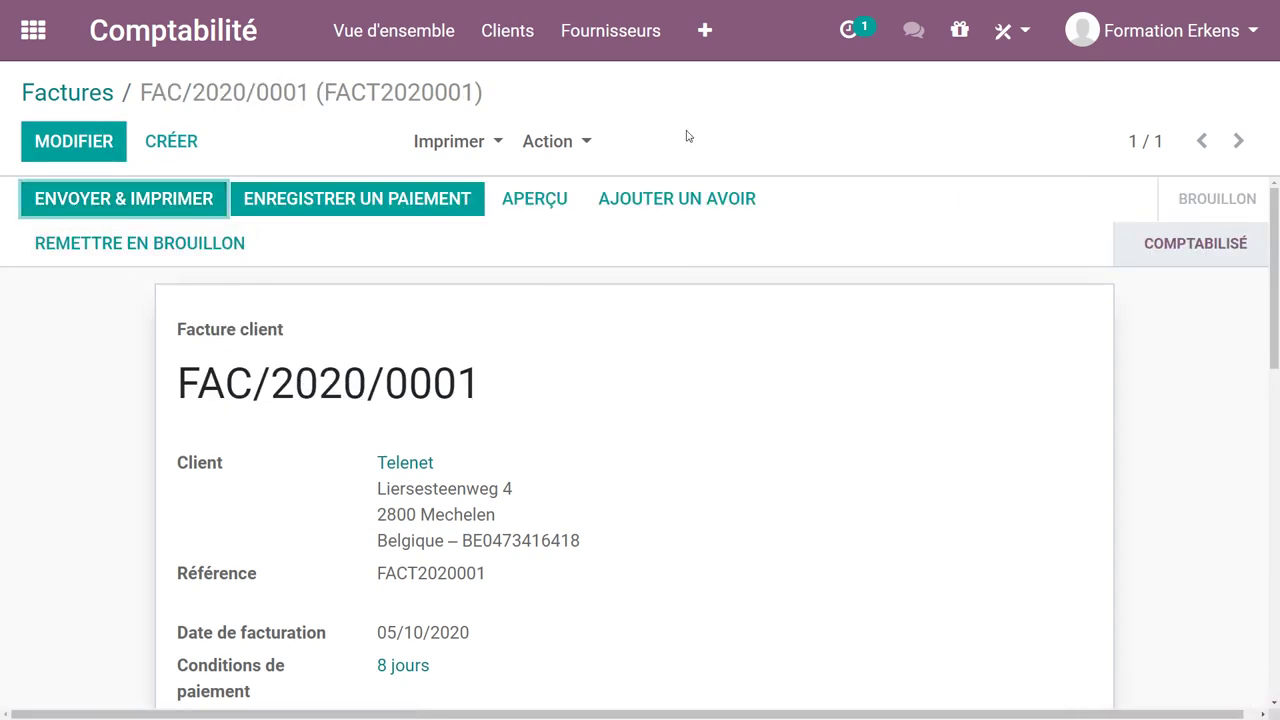
# - Open the Belgian income statement (Compte de résultats) and expand 70 - Chiffre d'affaires to examine its accounts
pyautogui.click(705, 31)
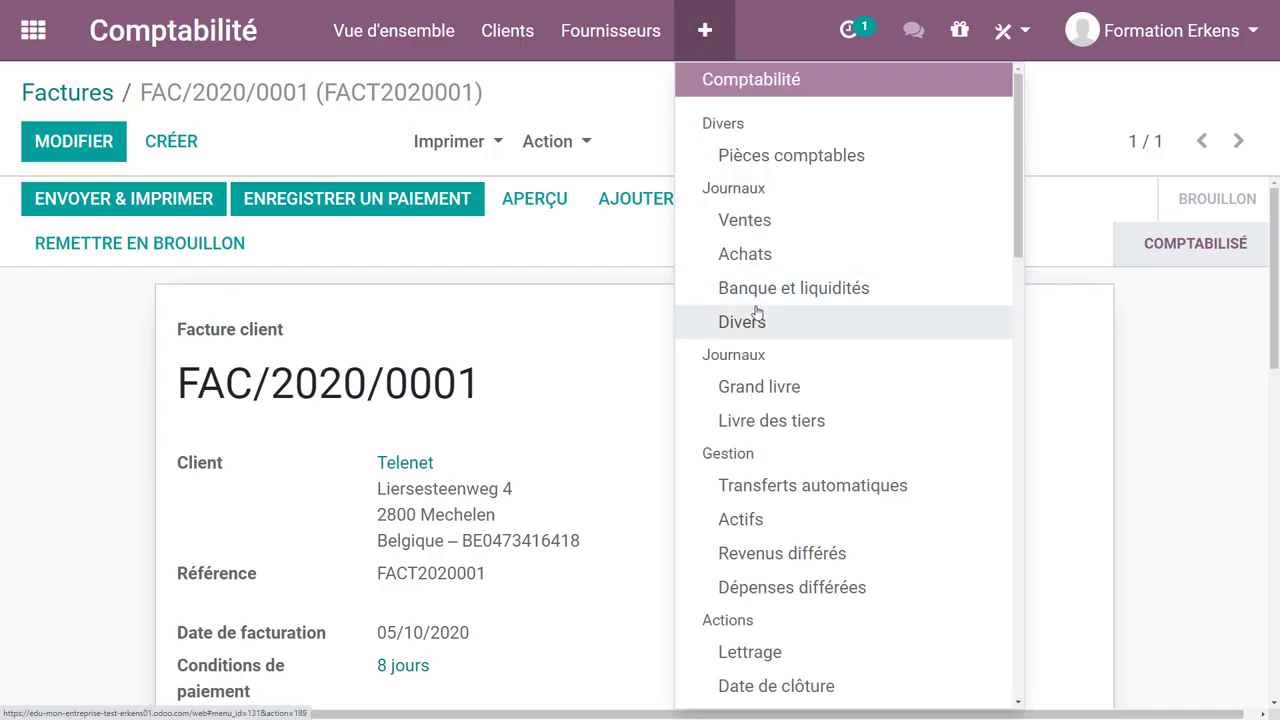
pyautogui.scroll(-3, 757, 220)
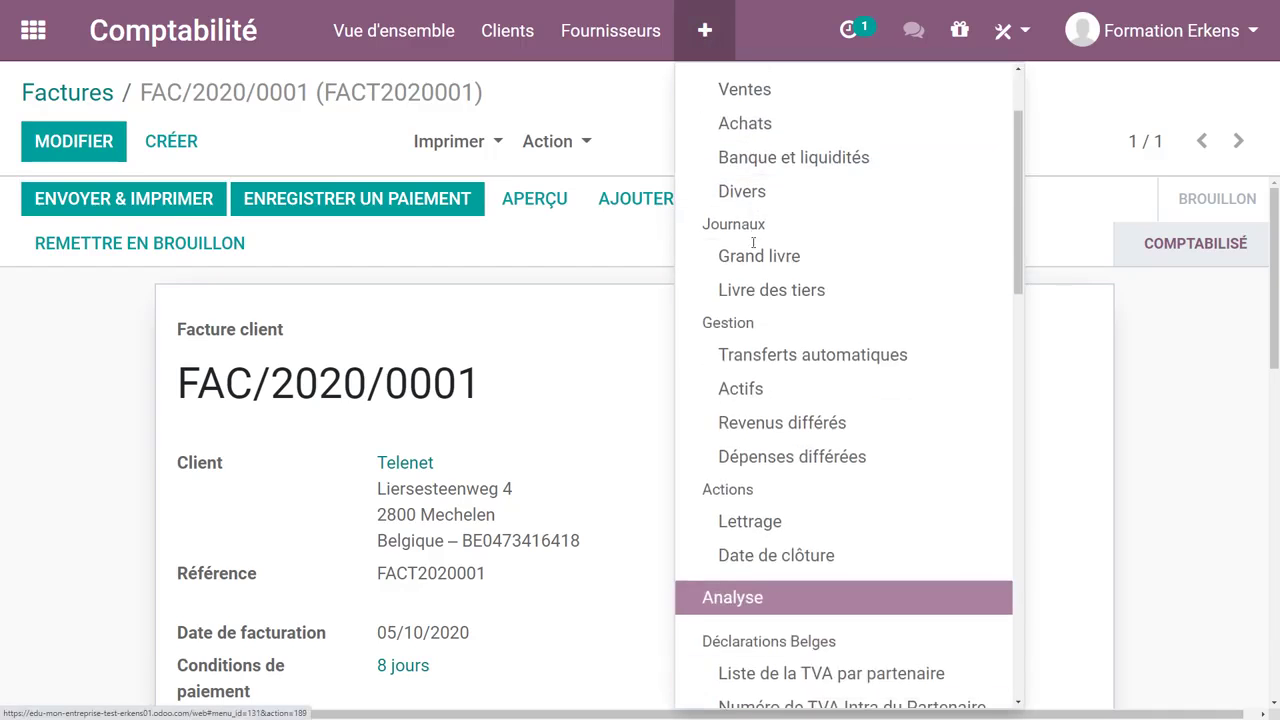
pyautogui.scroll(-3, 756, 260)
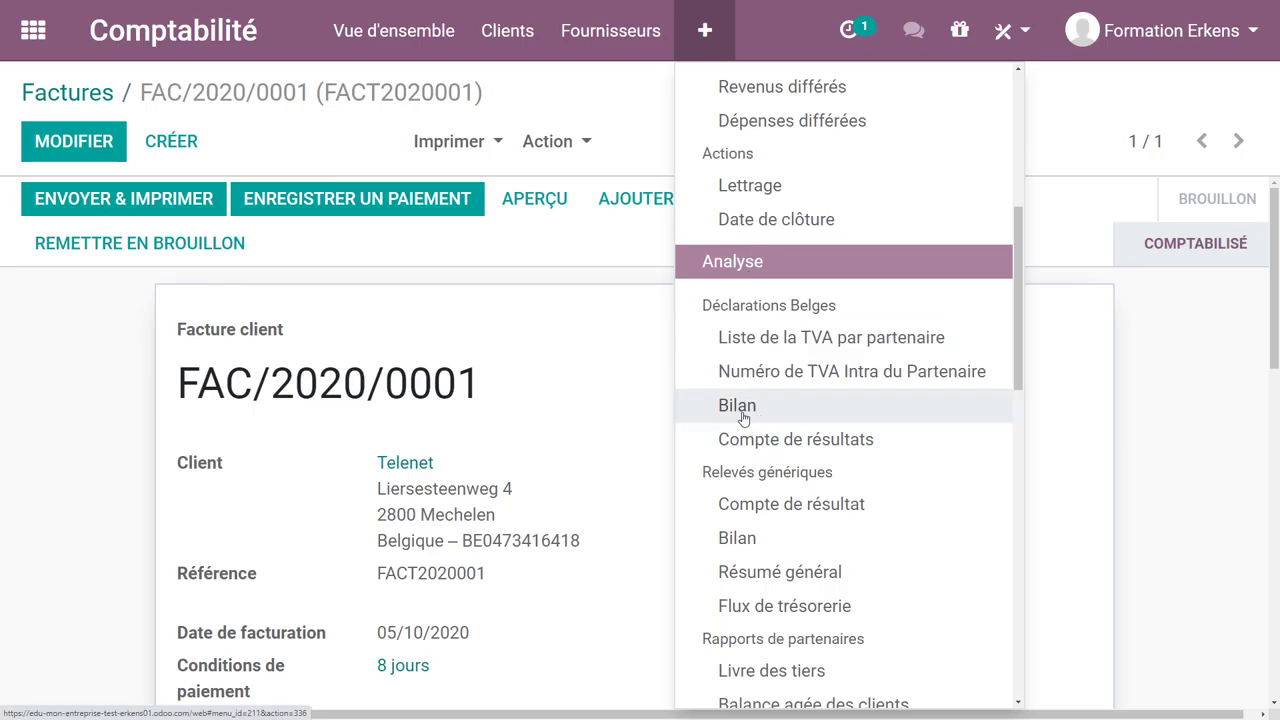
pyautogui.click(755, 440)
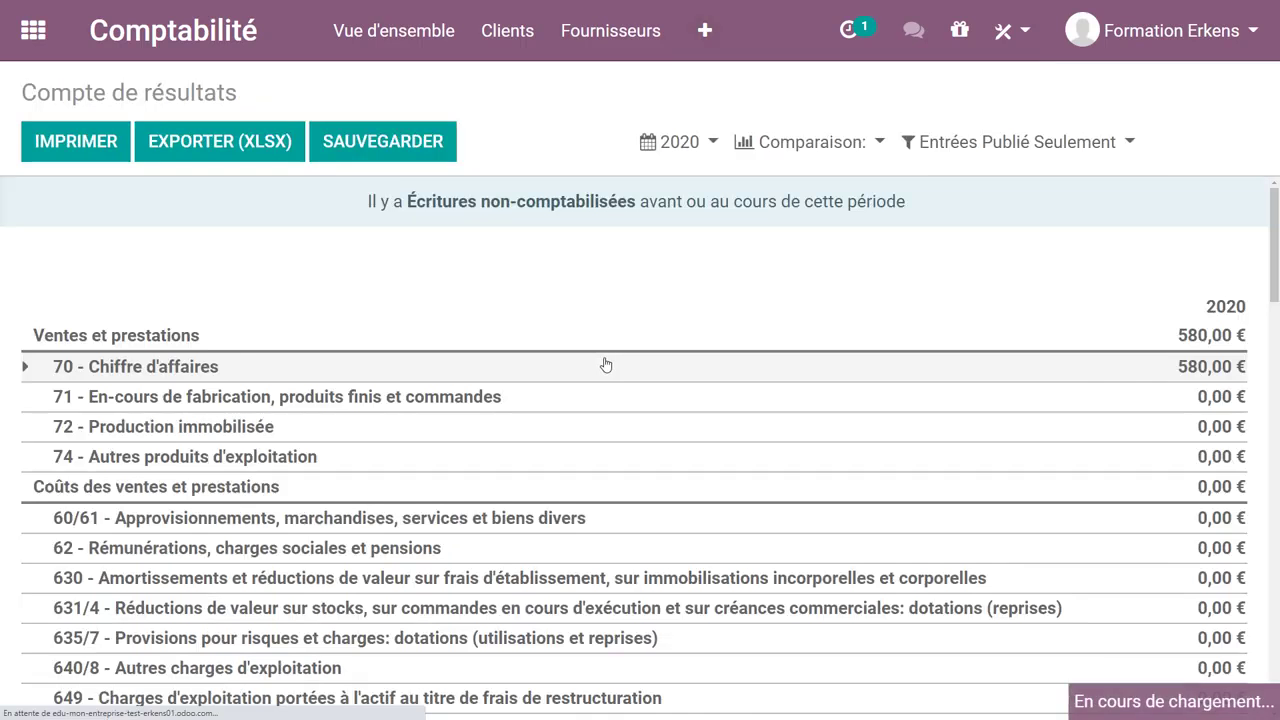
pyautogui.scroll(-1, 544, 368)
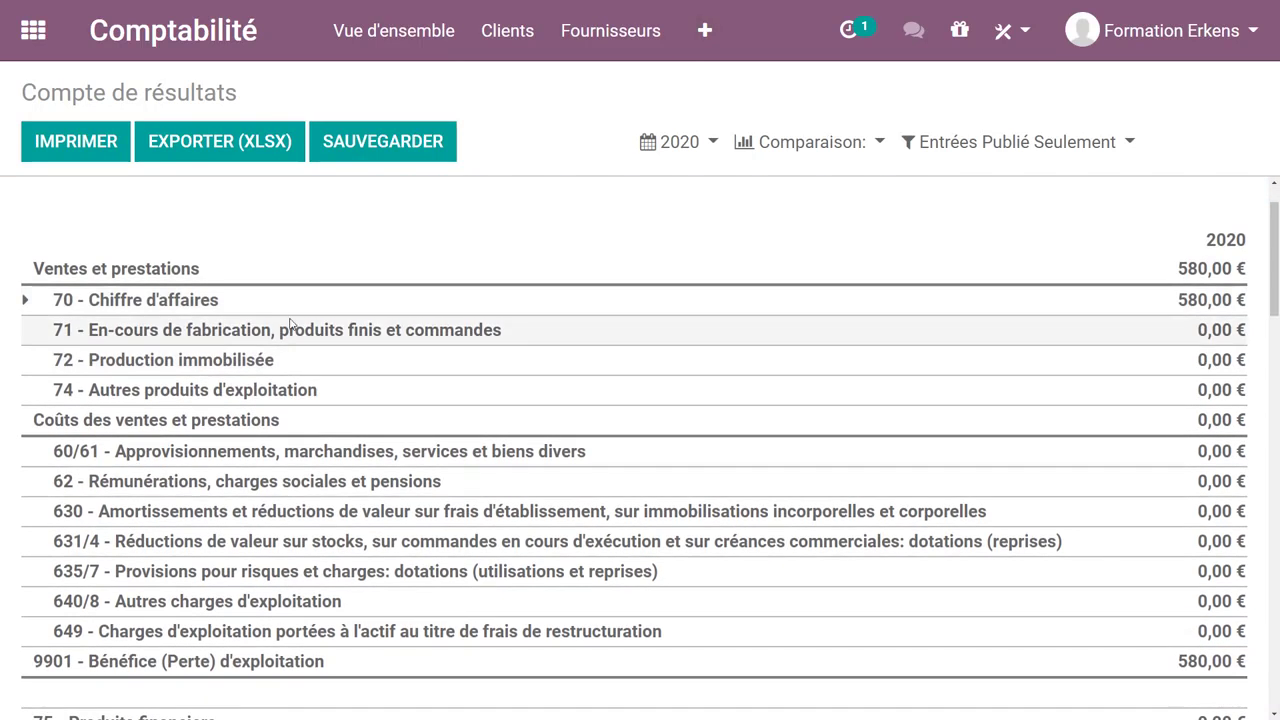
pyautogui.click(26, 300)
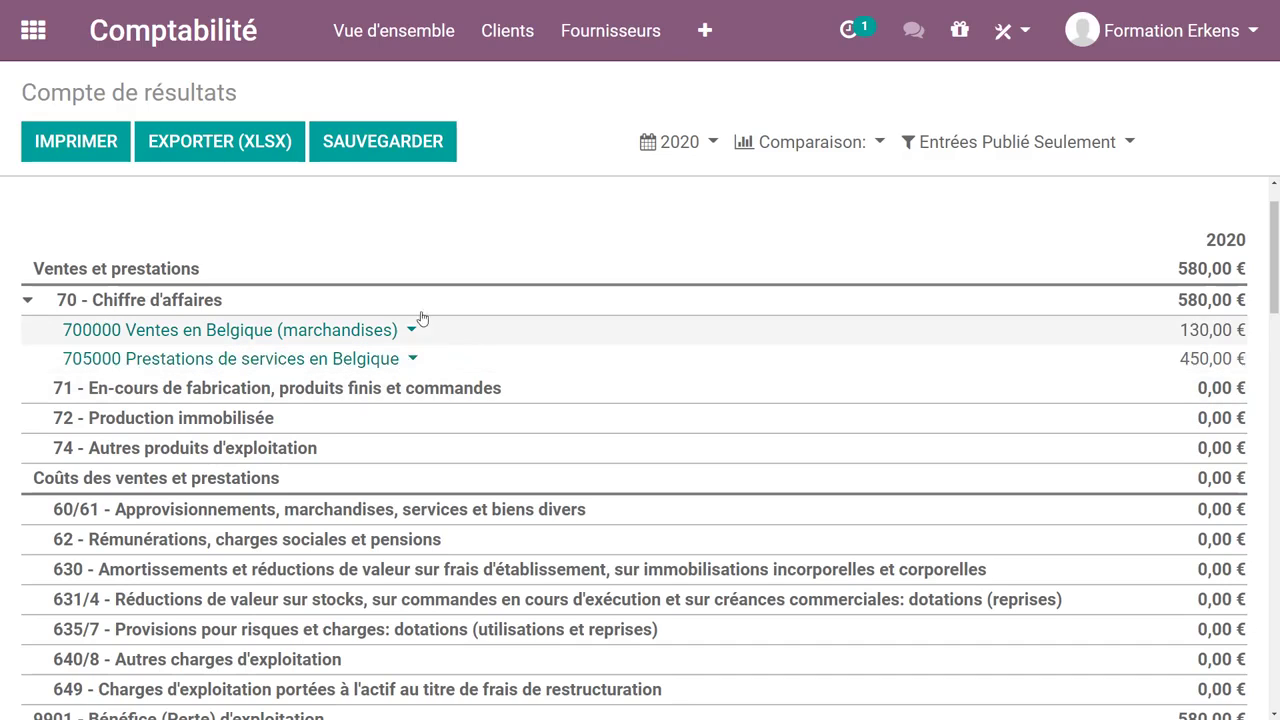
# - Open the Belgian balance sheet (Bilan) and examine the 400000 Clients account under 40 - Créances commerciales
pyautogui.click(705, 34)
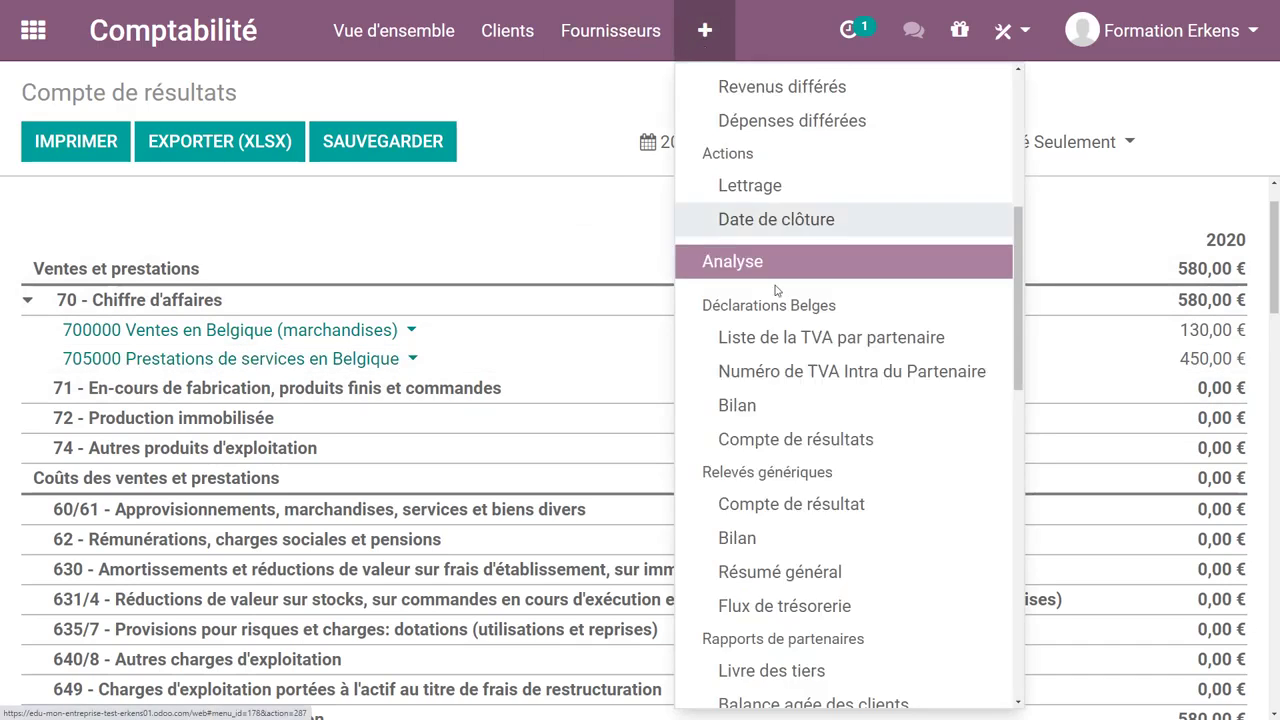
pyautogui.click(746, 405)
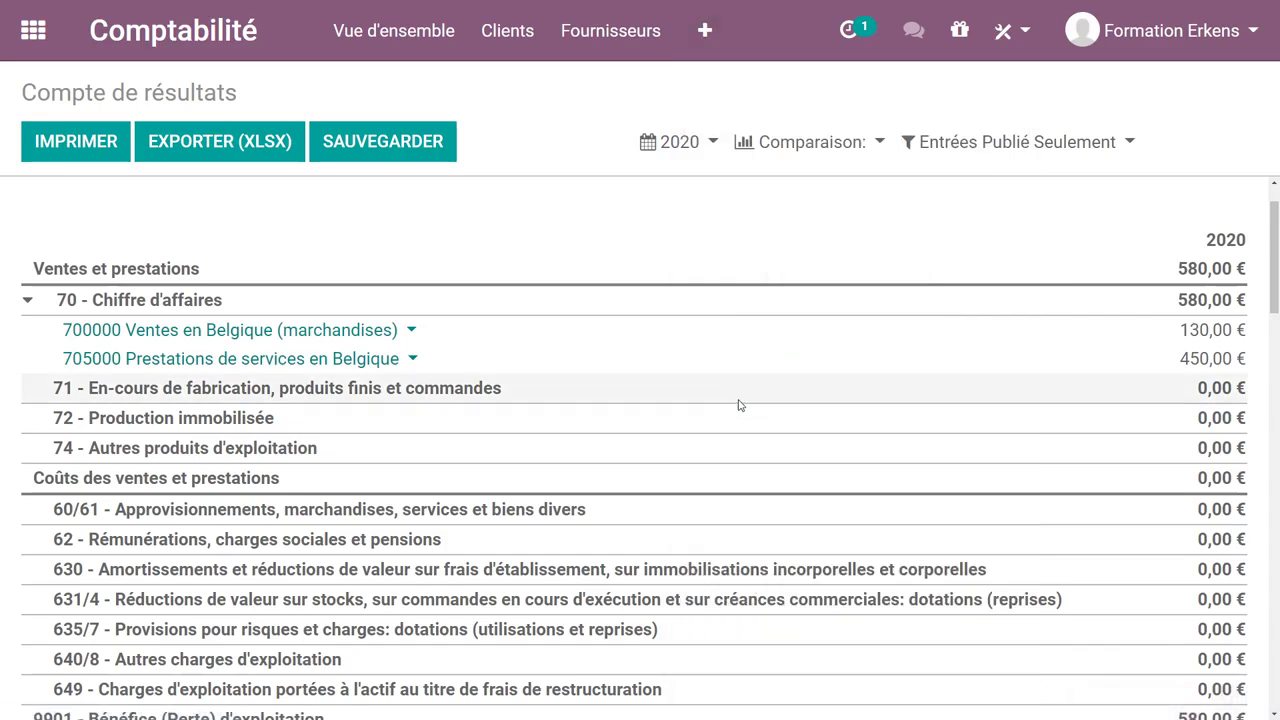
pyautogui.scroll(-3, 560, 385)
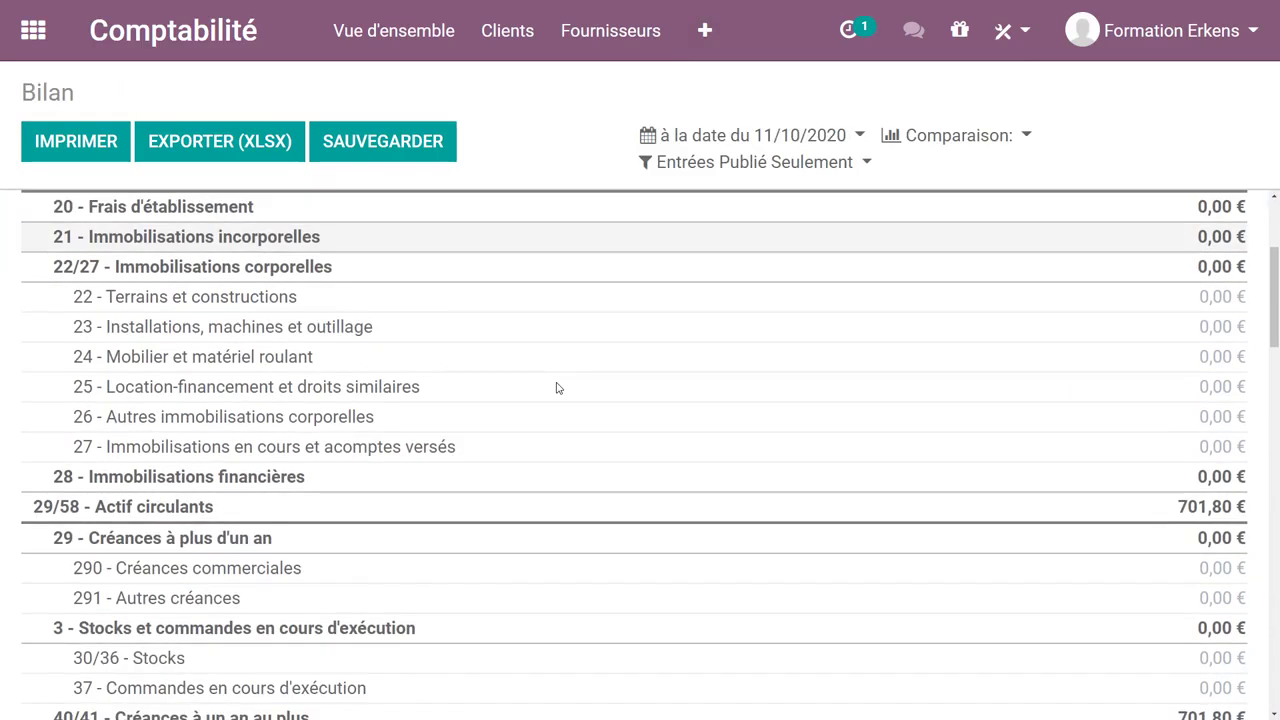
pyautogui.scroll(-2, 536, 398)
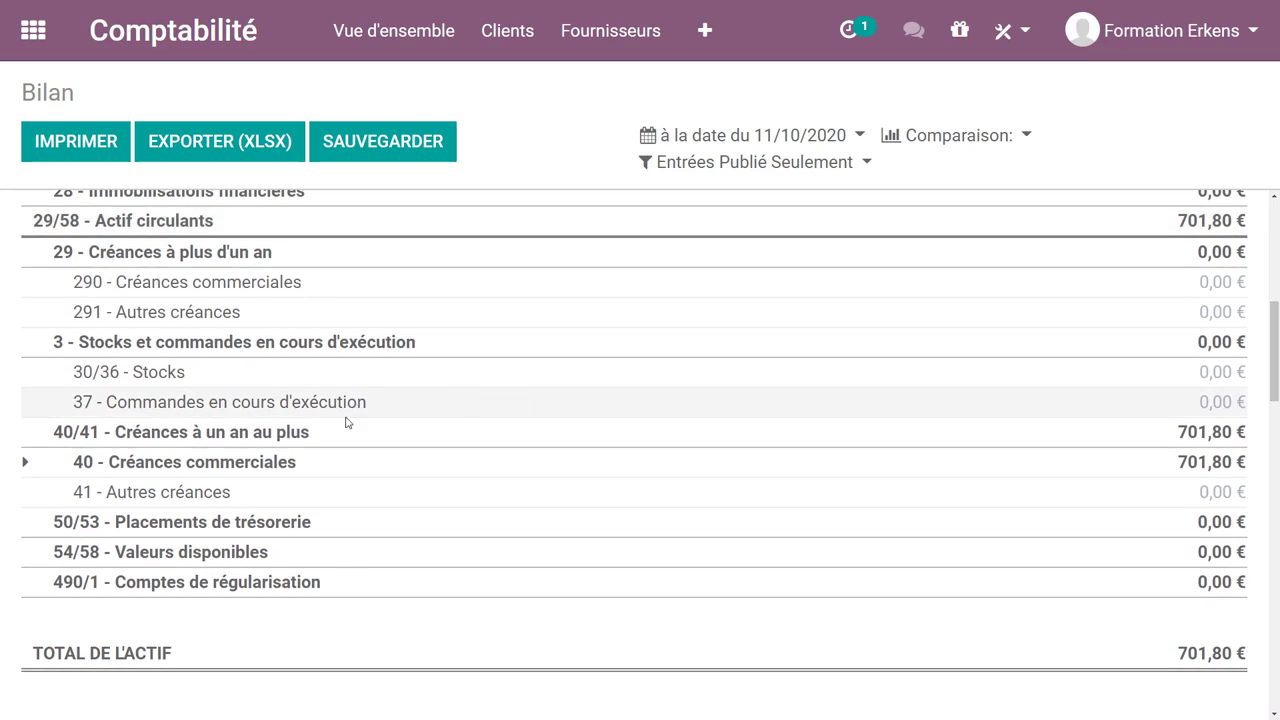
pyautogui.click(28, 462)
pyautogui.click(204, 493)
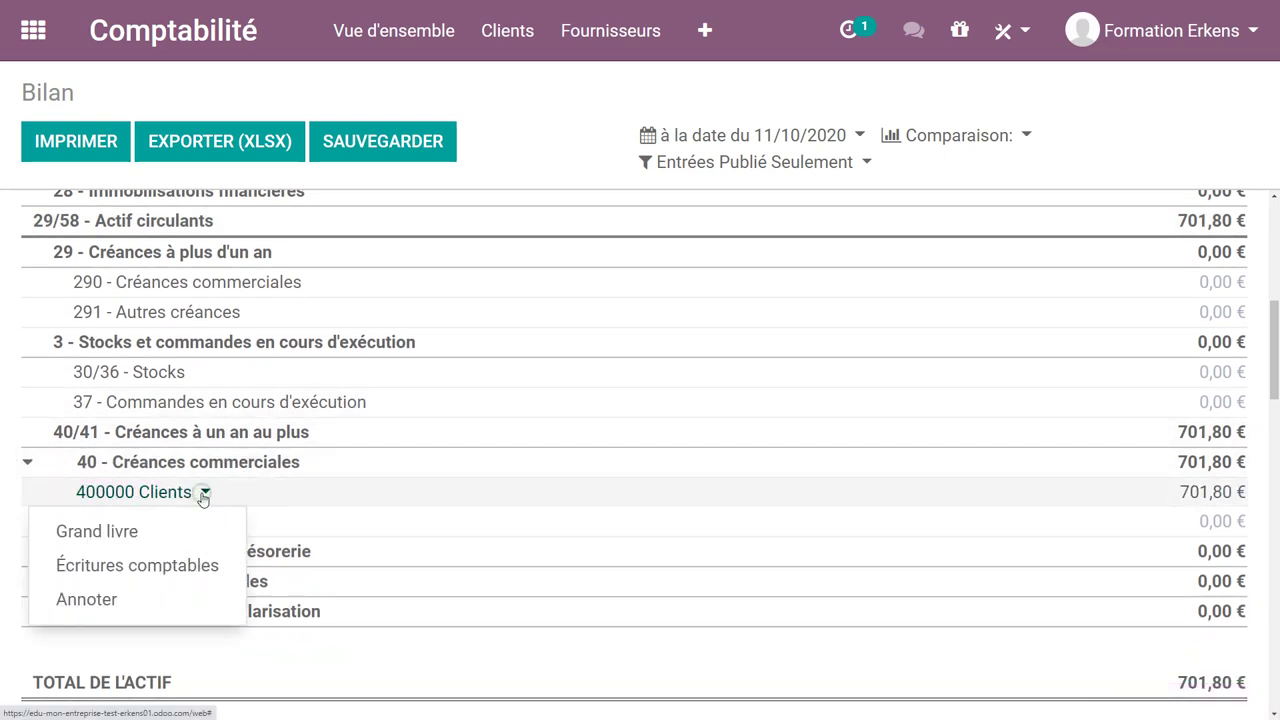
pyautogui.click(397, 466)
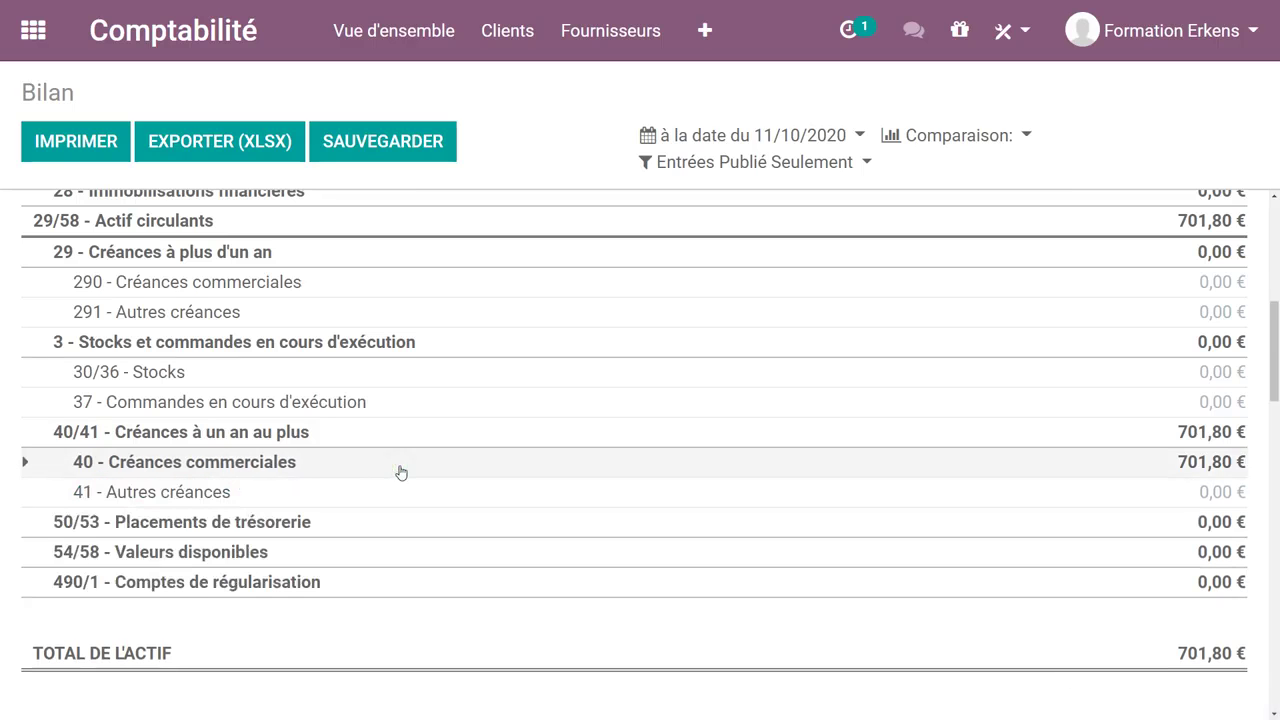
# - Examine the liabilities side of the balance sheet, expanding 450/3 - Impôts to view the 451000 T.V.A. à payer account
pyautogui.scroll(-2, 400, 470)
pyautogui.scroll(-10, 400, 472)
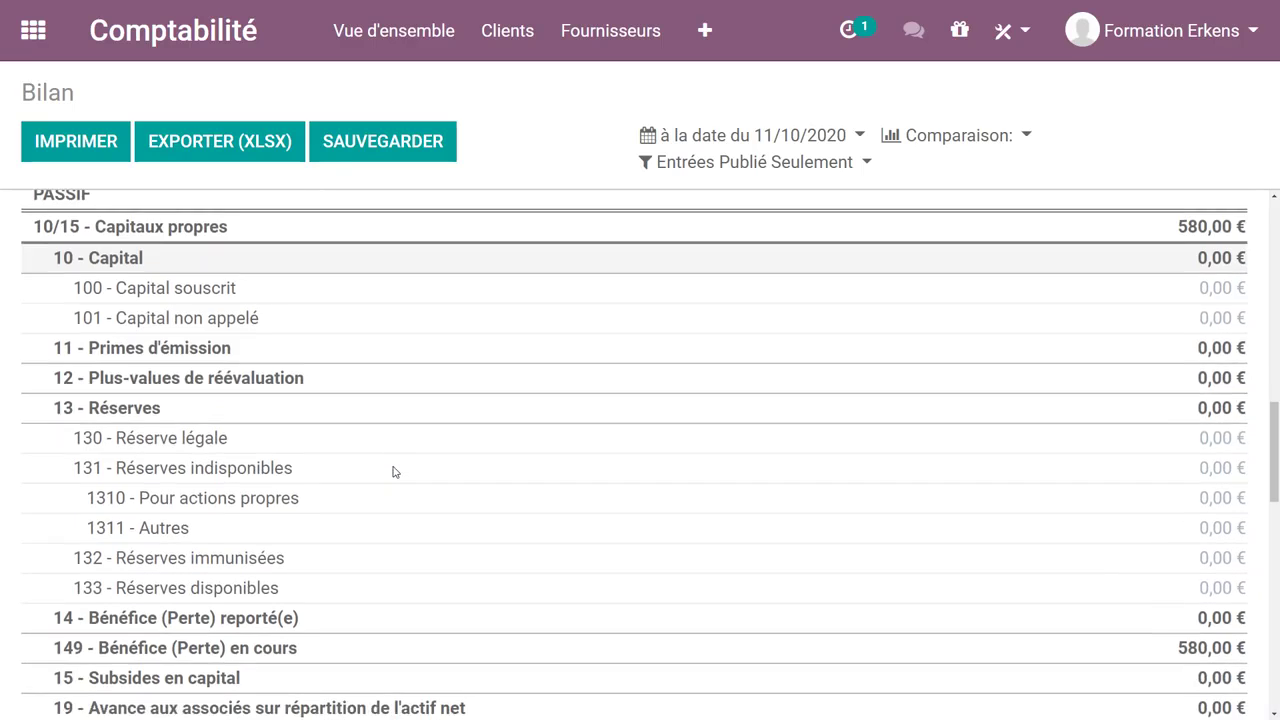
pyautogui.scroll(-4, 393, 472)
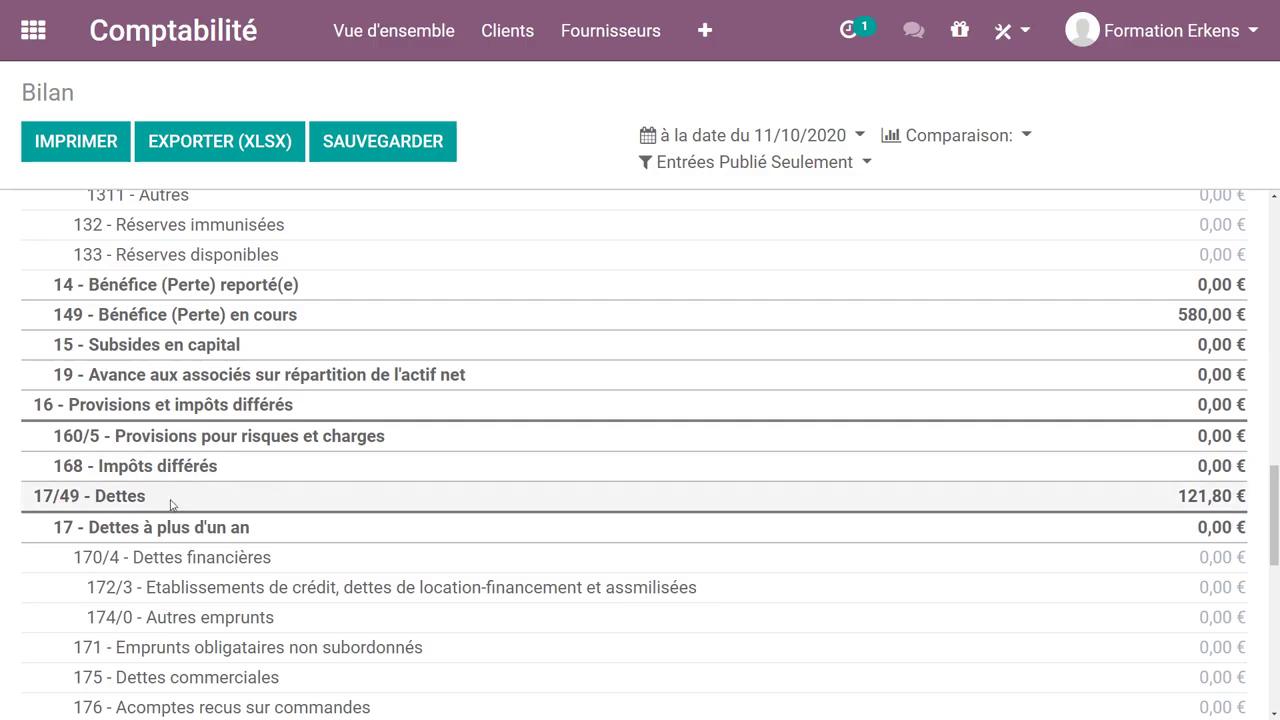
pyautogui.scroll(-7, 175, 505)
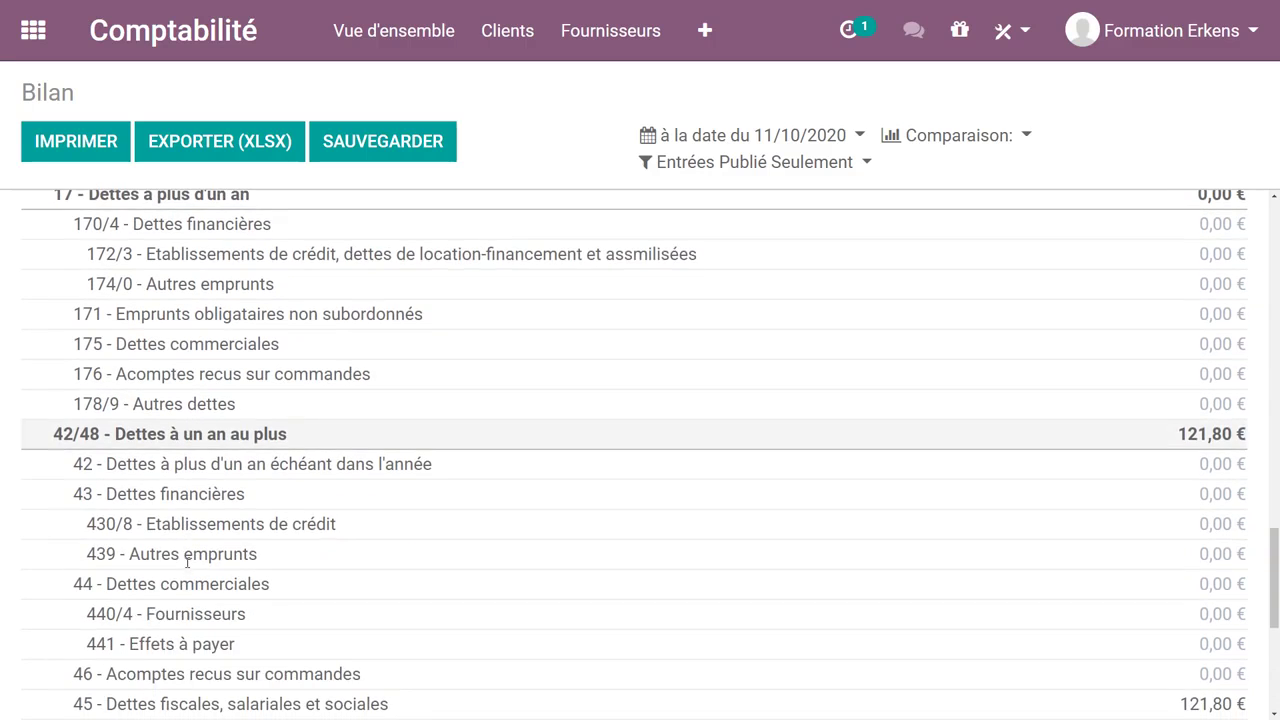
pyautogui.scroll(-3, 187, 562)
pyautogui.click(30, 602)
pyautogui.scroll(-3, 258, 522)
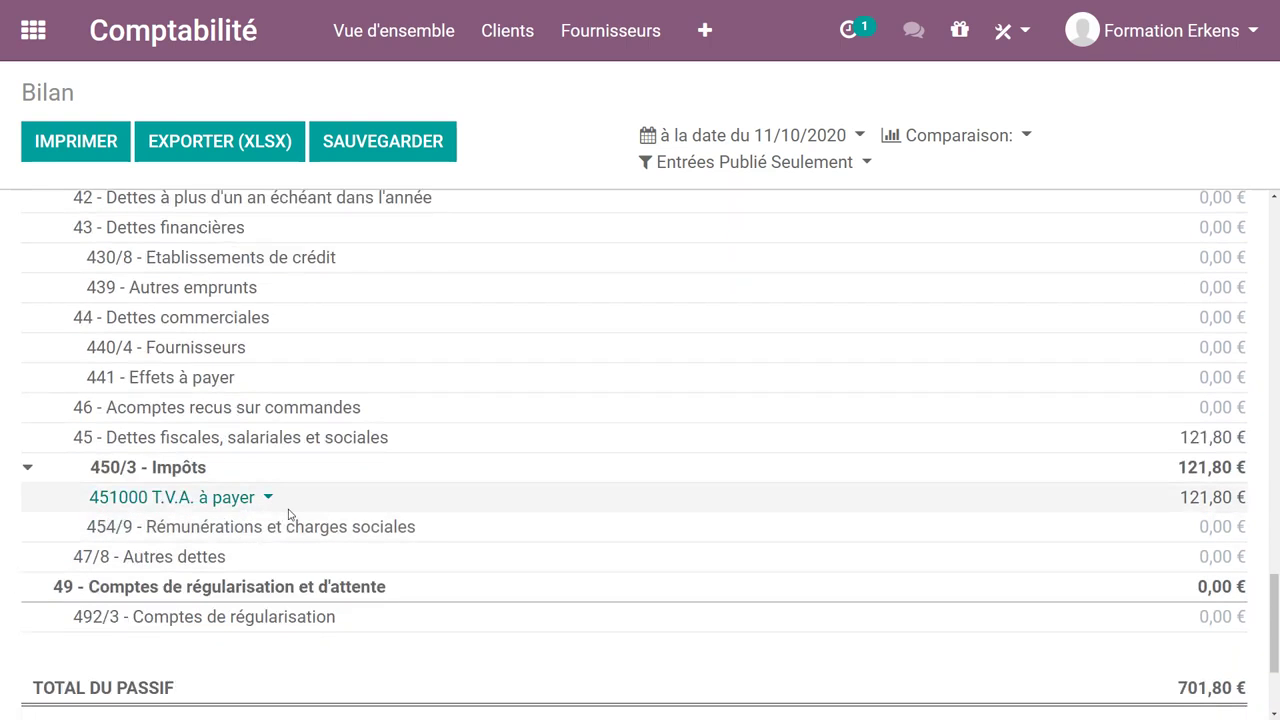
pyautogui.scroll(7, 290, 513)
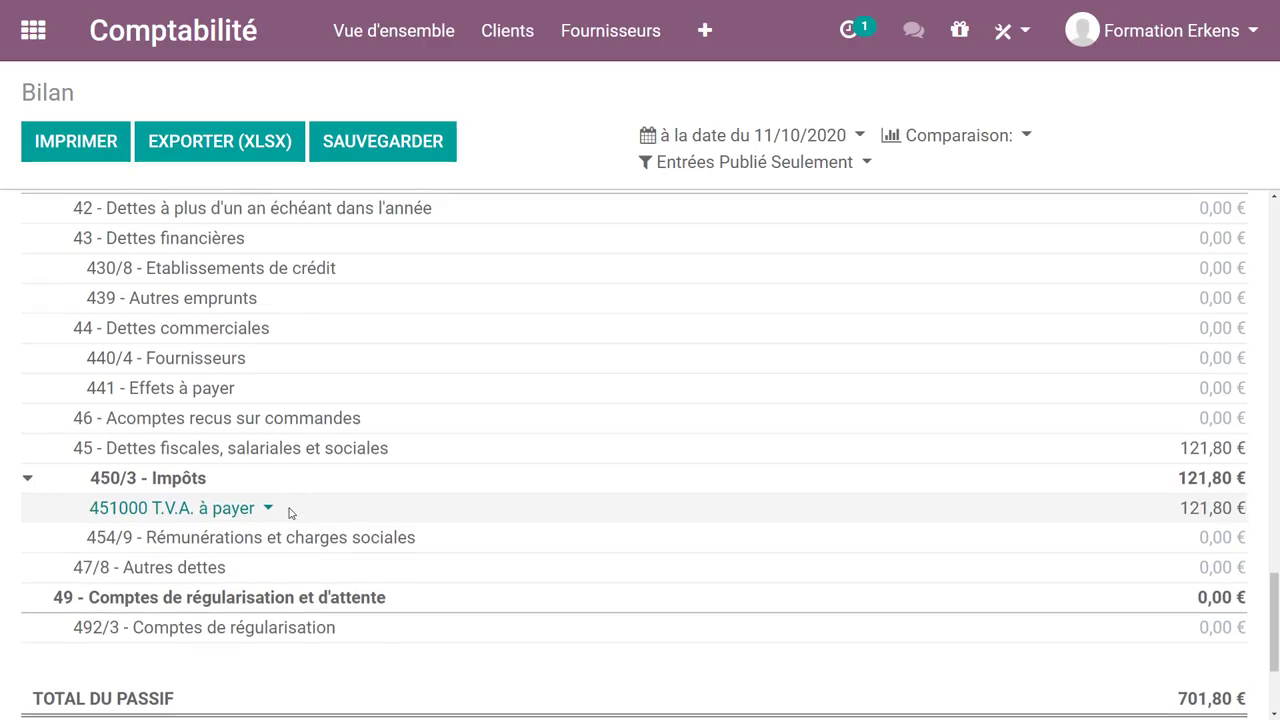
# - Open the posted Telenet invoice from the list of customer invoices
pyautogui.click(507, 31)
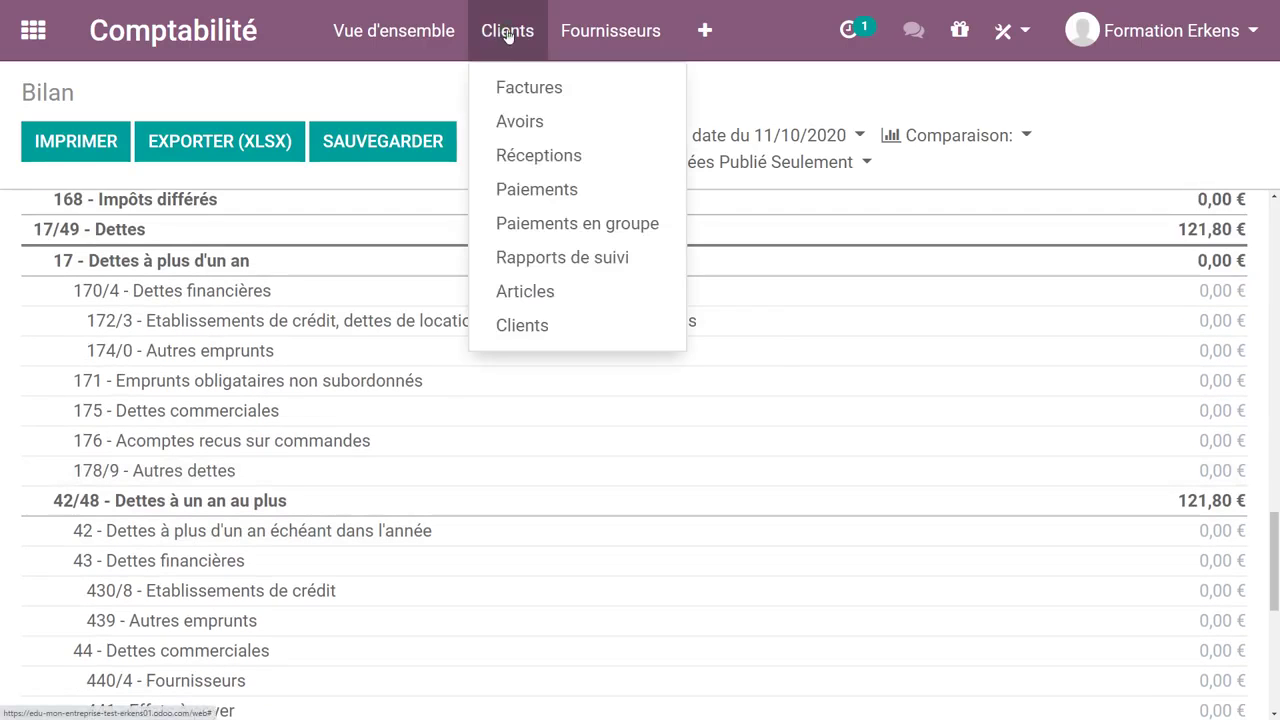
pyautogui.click(523, 89)
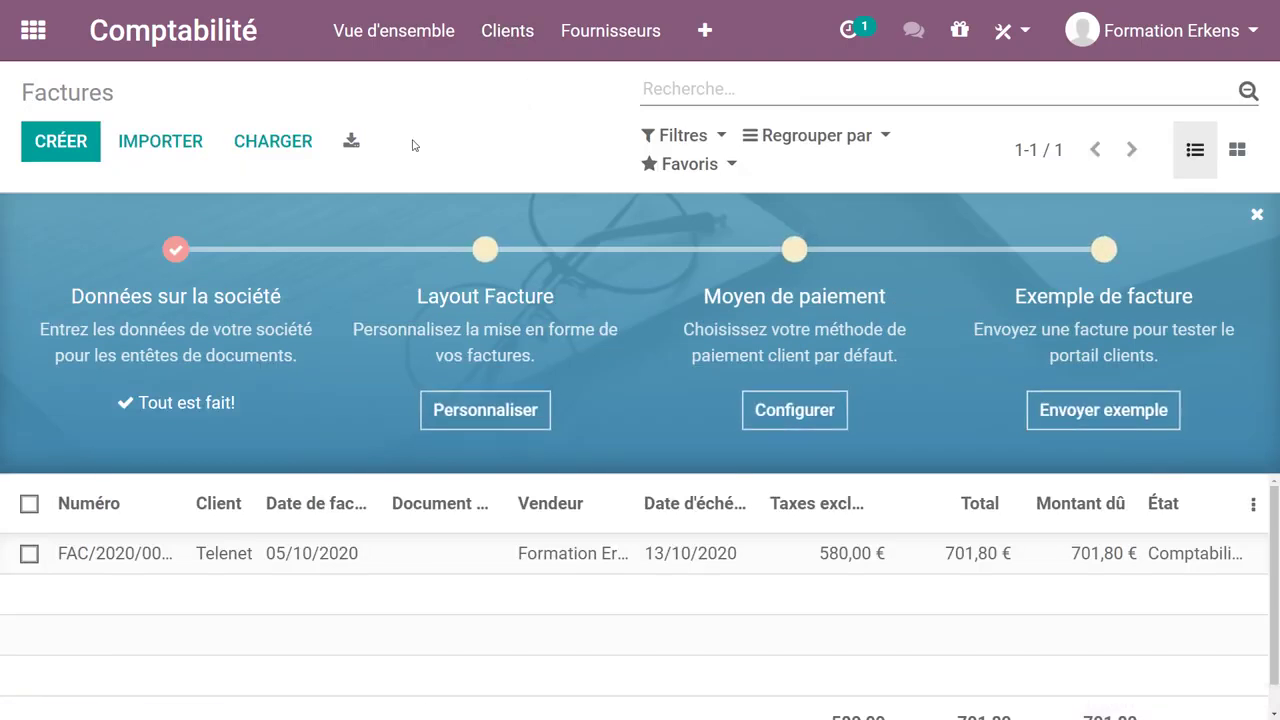
pyautogui.click(262, 560)
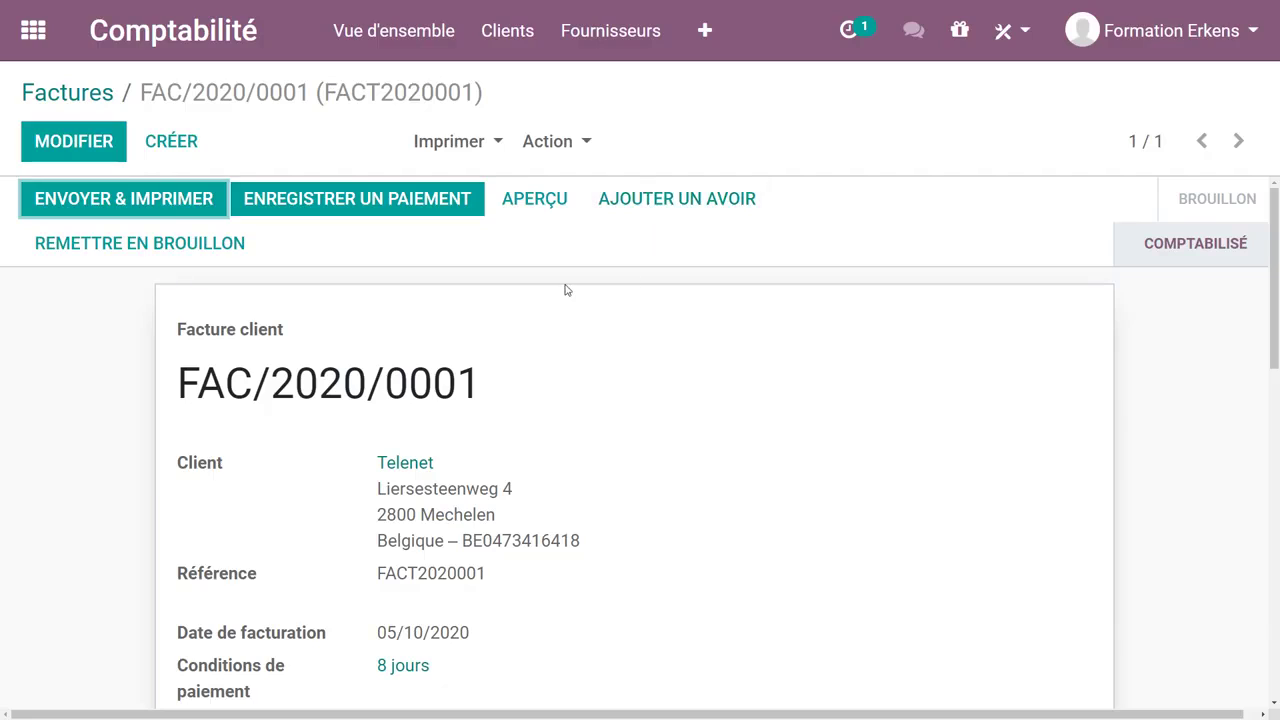
# - Register the Telenet invoice's full payment in the Banque (EUR) journal, dated 08/10/2020, and validate it
pyautogui.click(361, 204)
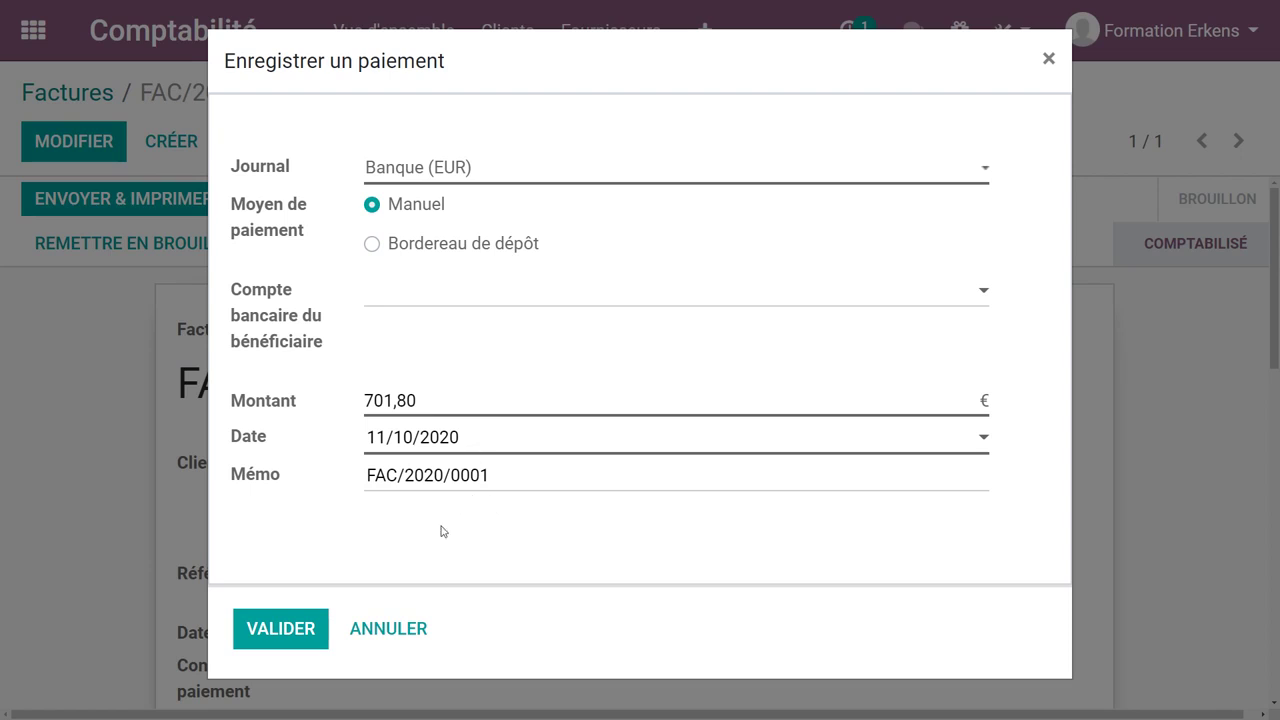
pyautogui.click(407, 445)
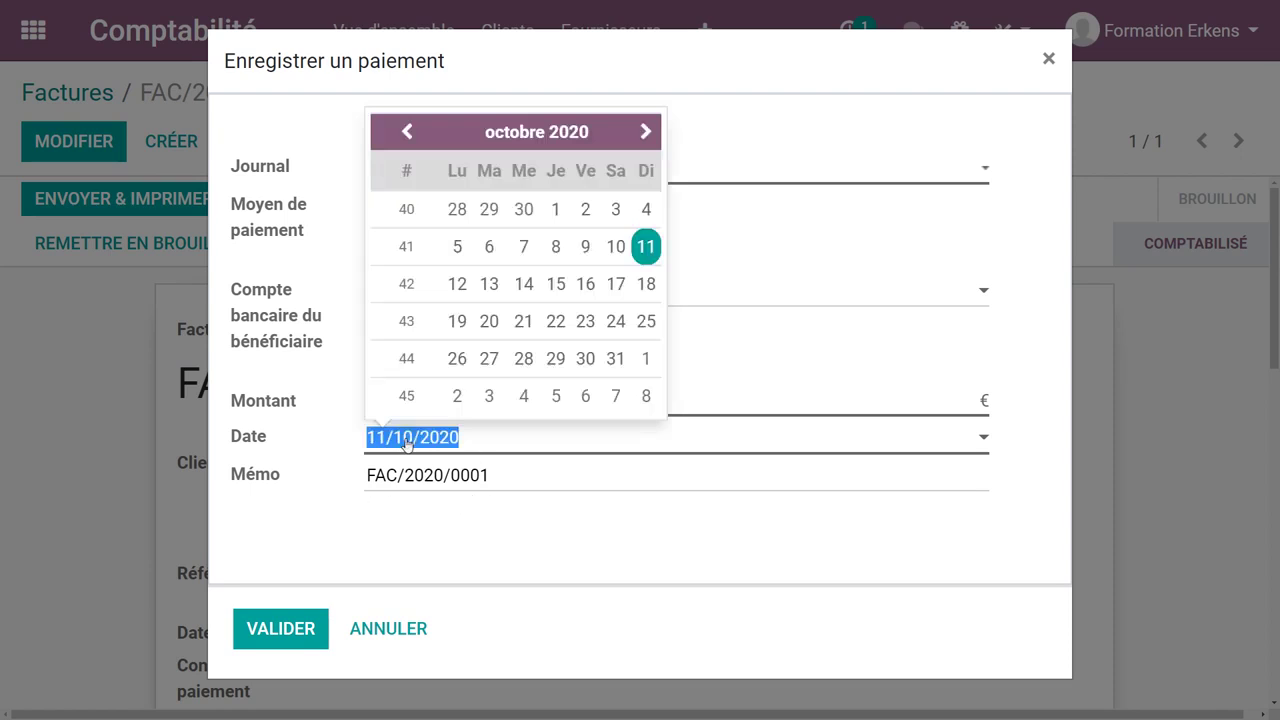
pyautogui.click(556, 247)
pyautogui.click(306, 626)
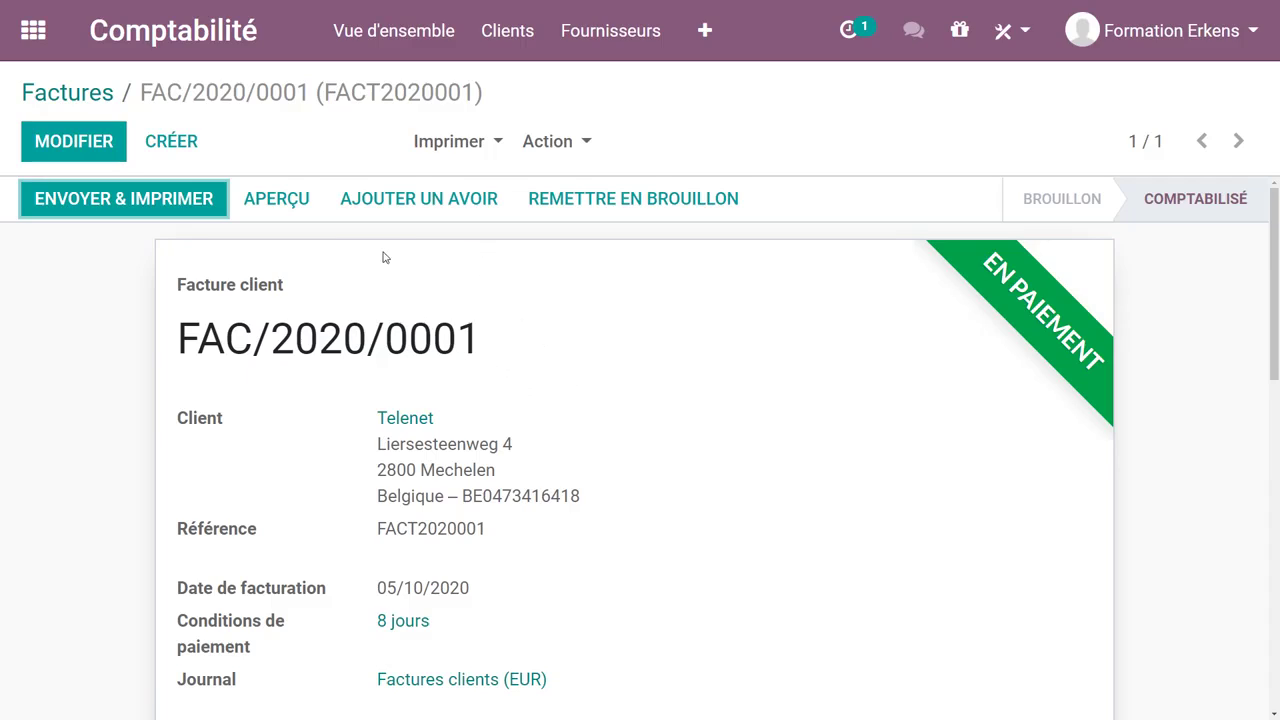
# - Open the customer preview of the Telenet invoice with its registered payment
pyautogui.click(309, 198)
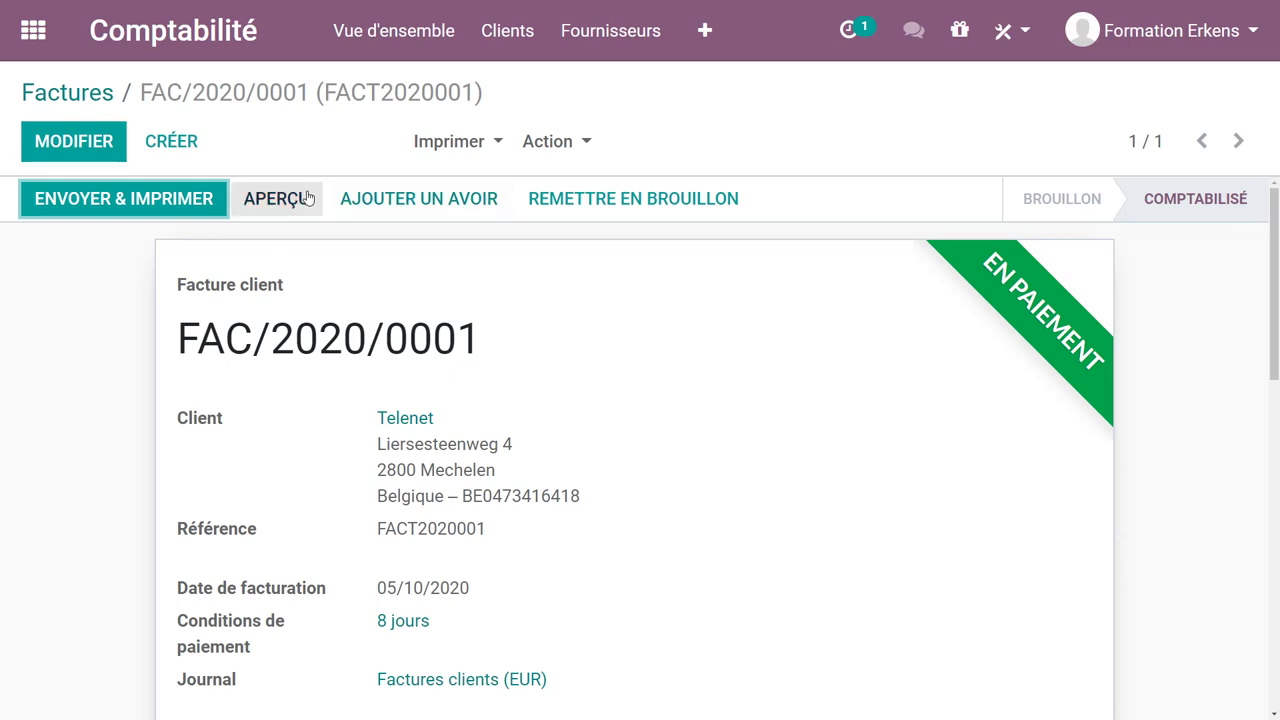